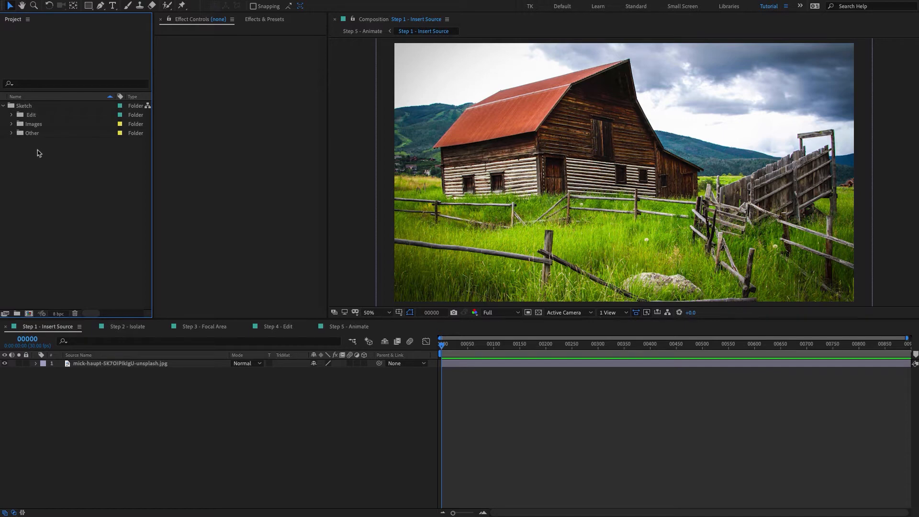
Step: Import ampersand.psd, the mick-haupt barn JPG and sketch-clip.mp4 from the Tutorial Assets folder as footage
double_click(31, 146)
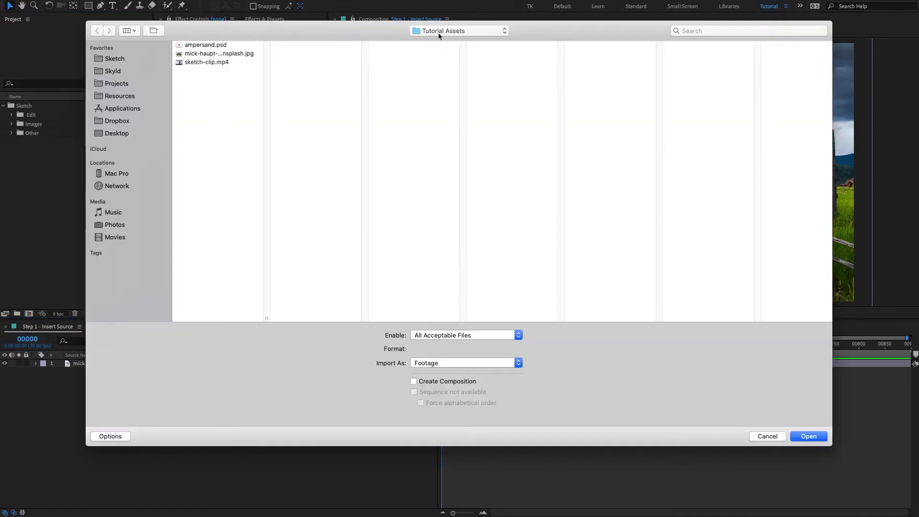
left_click(212, 45)
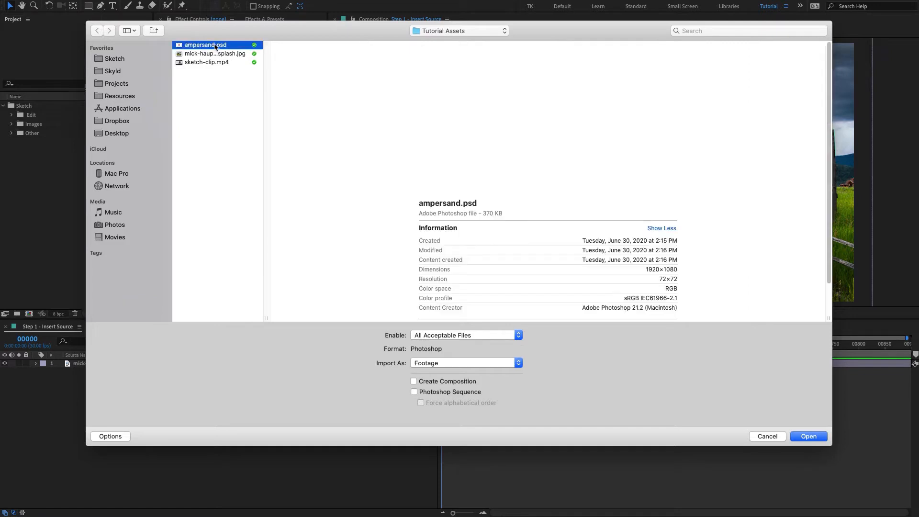
left_click(214, 55)
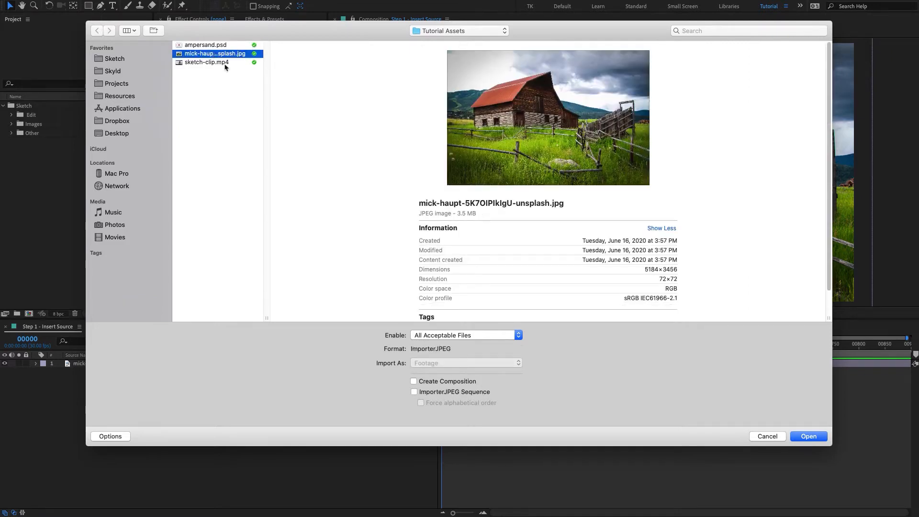
left_click(225, 63)
key("super+a")
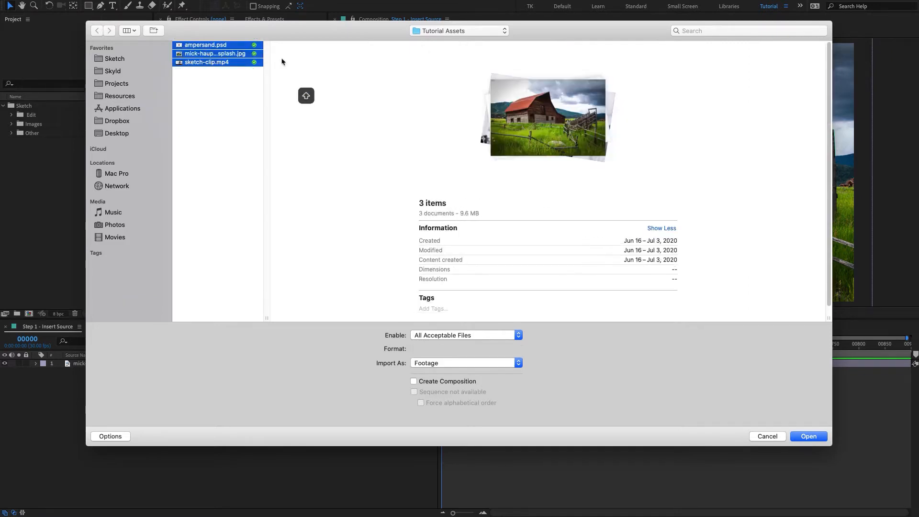
left_click(808, 437)
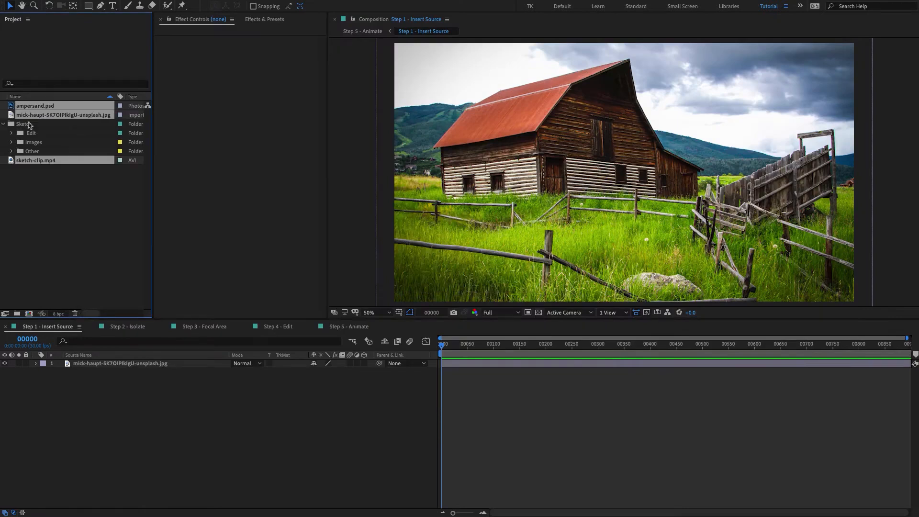
Step: Move the three imported files into the Images folder and expand that folder
left_click_drag(35, 112, 22, 141)
left_click(11, 124)
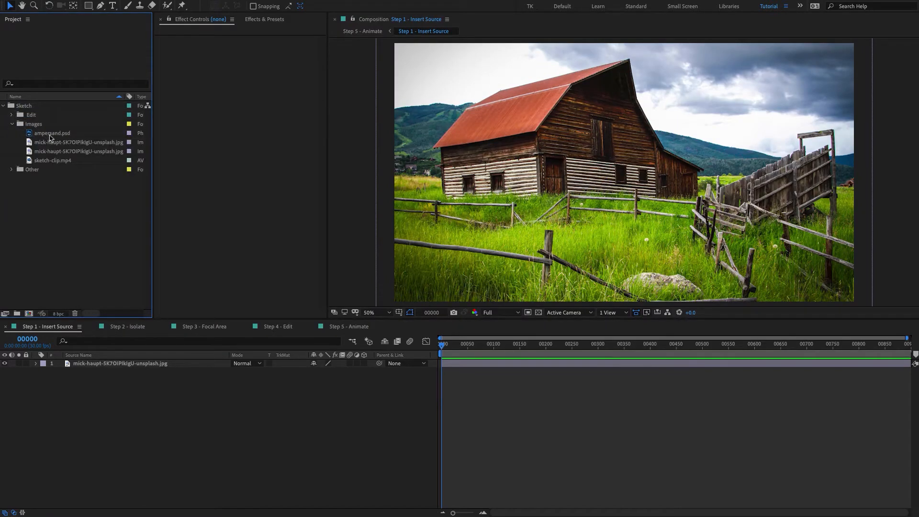
left_click(50, 150)
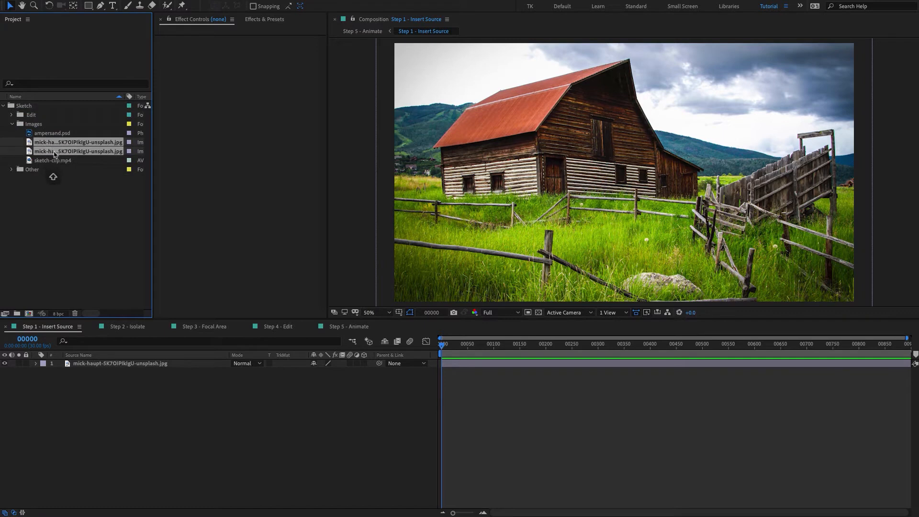
left_click(72, 185)
left_click(91, 154)
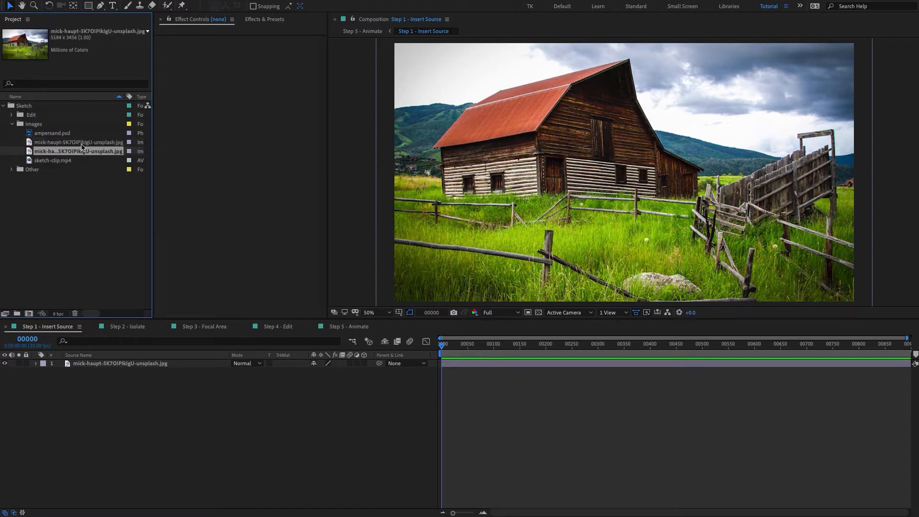
Step: Add ampersand.psd to the Step 1 - Insert Source composition and delete the existing barn photo layer
left_click(57, 134)
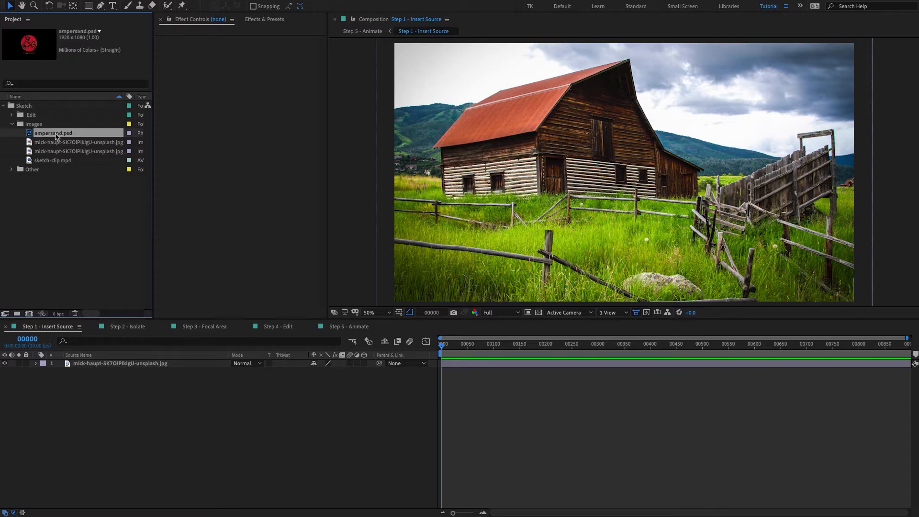
left_click_drag(62, 136, 101, 417)
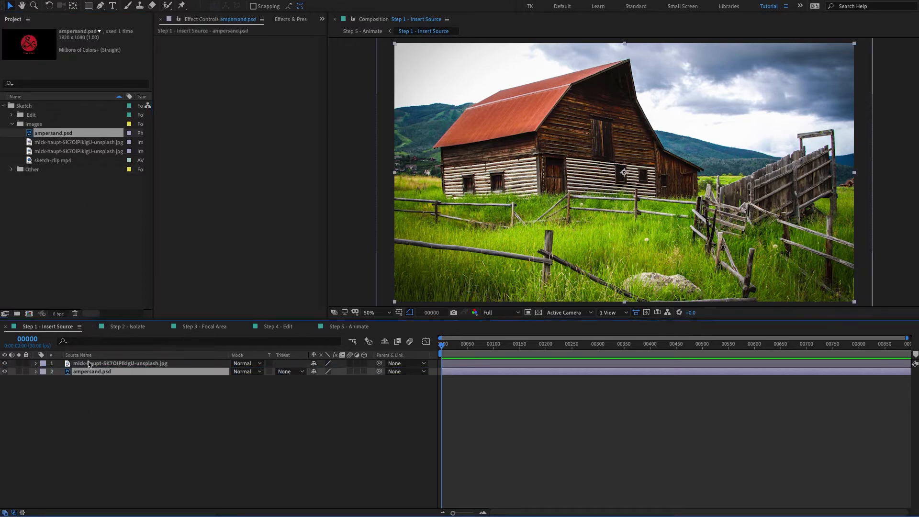
left_click(91, 363)
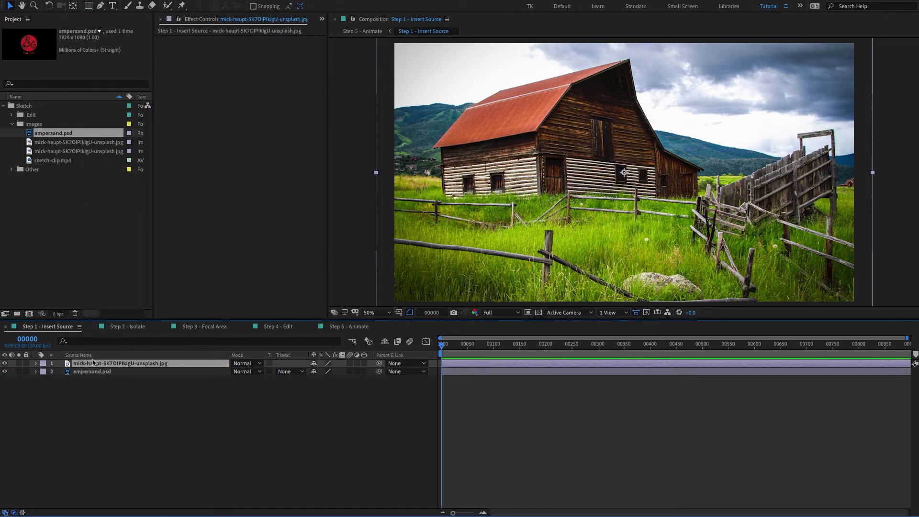
key("Delete")
Step: Reveal the ampersand.psd layer's Scale property and set it to 108%
left_click(104, 365)
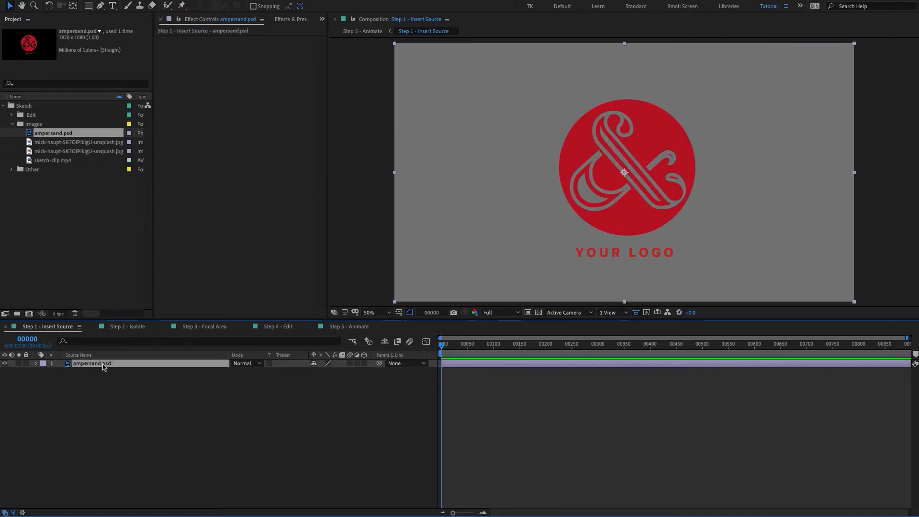
key("s")
mouse_move(323, 372)
left_mouse_down()
mouse_move(333, 373)
mouse_move(324, 376)
left_mouse_up()
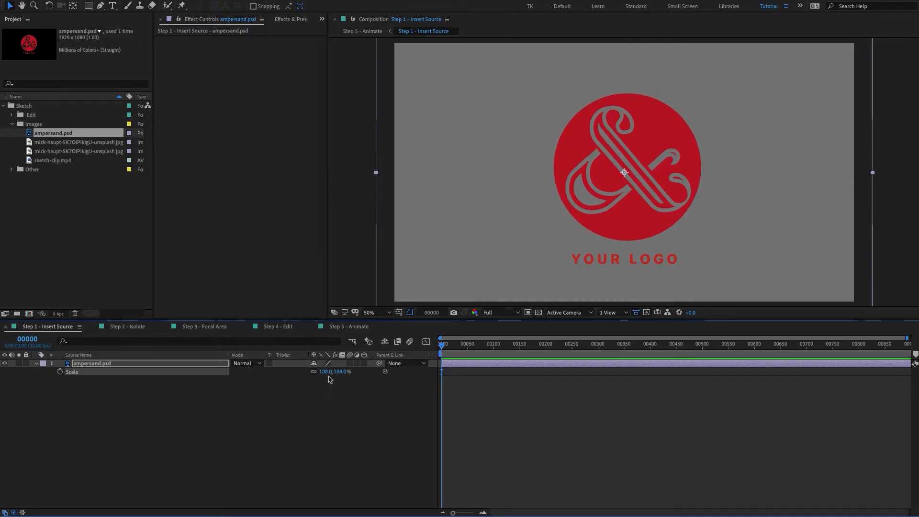
left_click(329, 377)
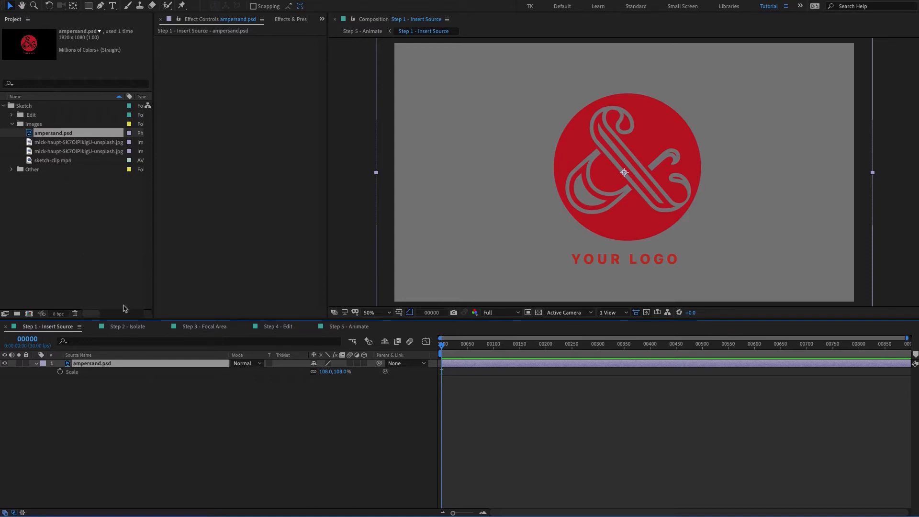
Step: Replace the ampersand.psd layer with the barn photo and scale the photo down to 39%
key("Delete")
left_click_drag(57, 143, 115, 367)
key("s")
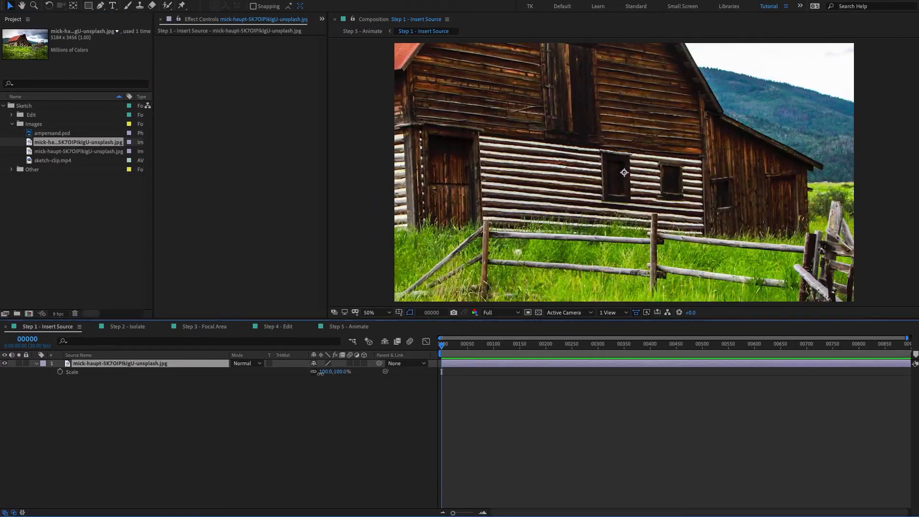
left_click_drag(326, 372, 296, 373)
mouse_move(581, 187)
left_mouse_down()
mouse_move(599, 201)
mouse_move(588, 203)
left_mouse_up()
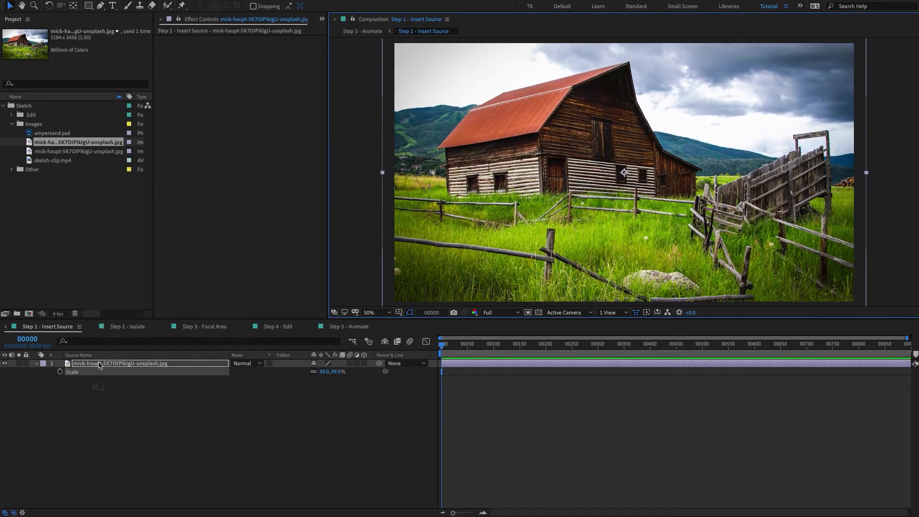
Step: Delete the barn photo layer and insert sketch-clip.mp4 into the Step 1 - Insert Source composition
key("BackSpace")
left_click(65, 161)
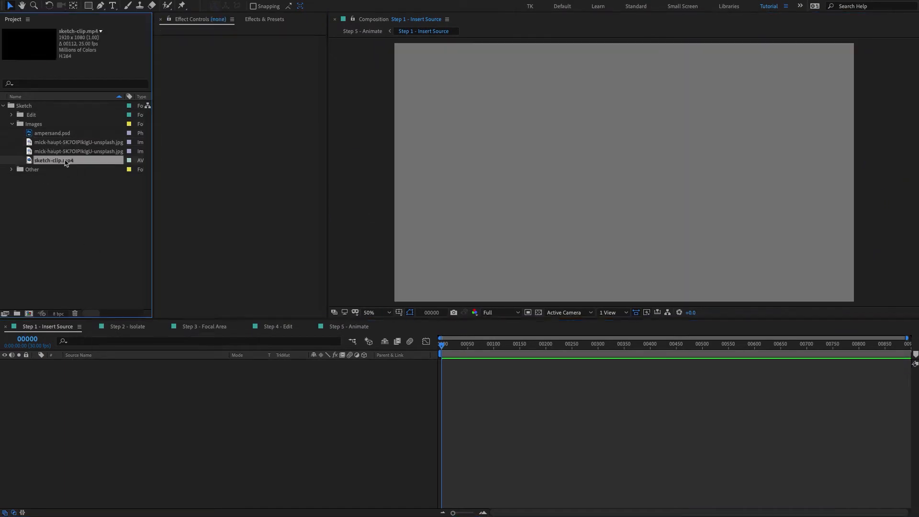
mouse_move(57, 163)
left_mouse_down()
mouse_move(88, 247)
mouse_move(125, 405)
mouse_move(134, 390)
left_mouse_up()
left_click(284, 384)
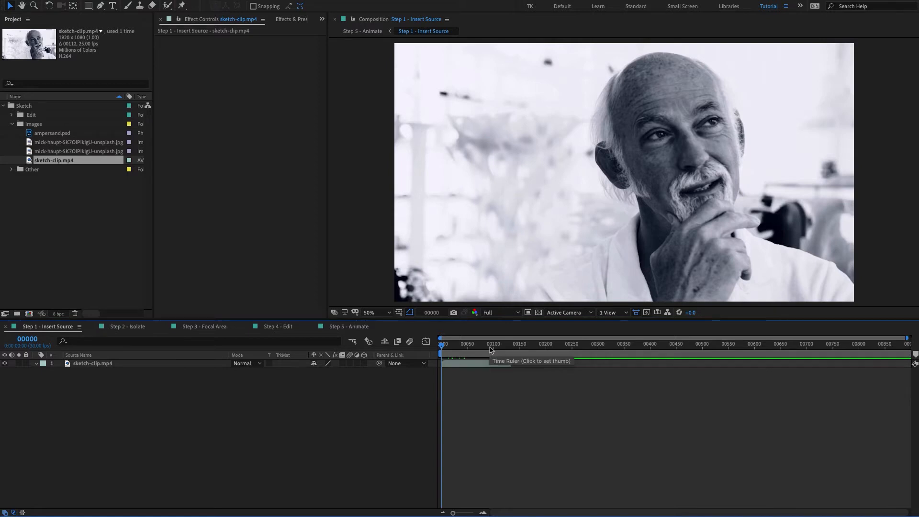
Step: Freeze the sketch-clip.mp4 layer on frame 23
left_click(453, 348)
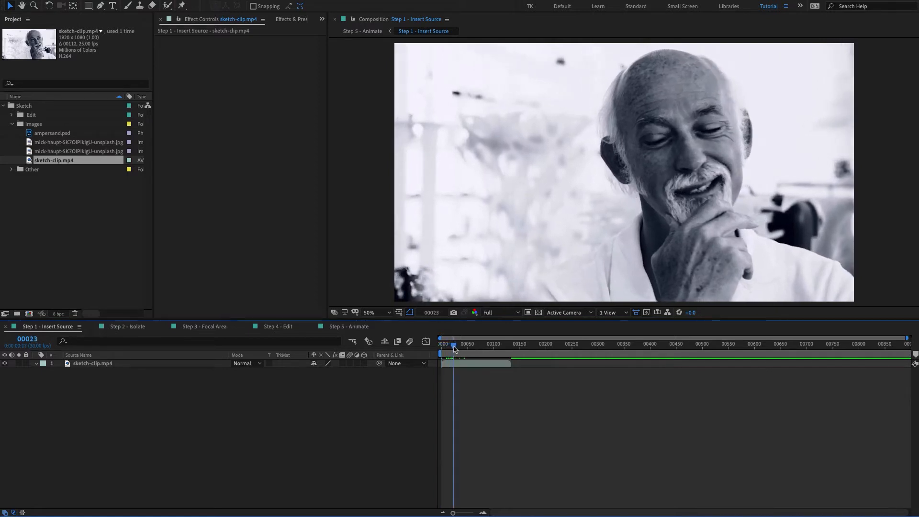
left_click(93, 364)
right_click(94, 365)
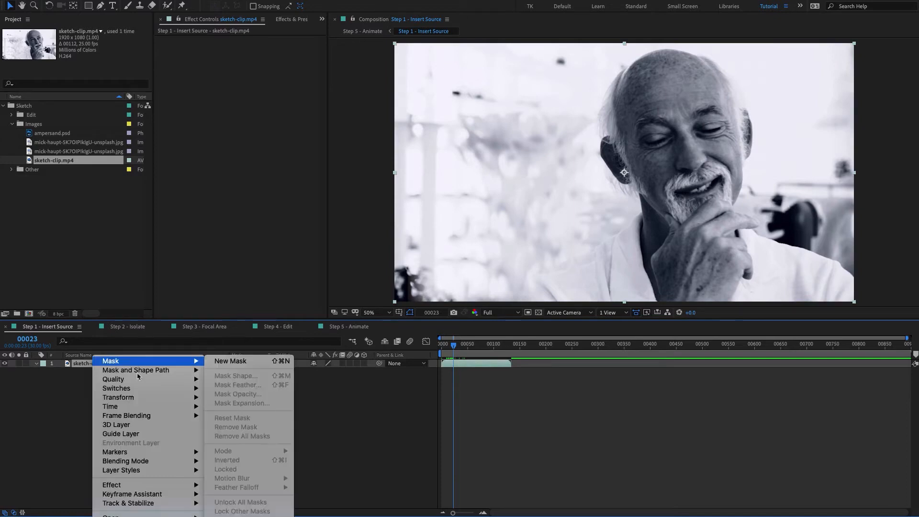
mouse_move(191, 411)
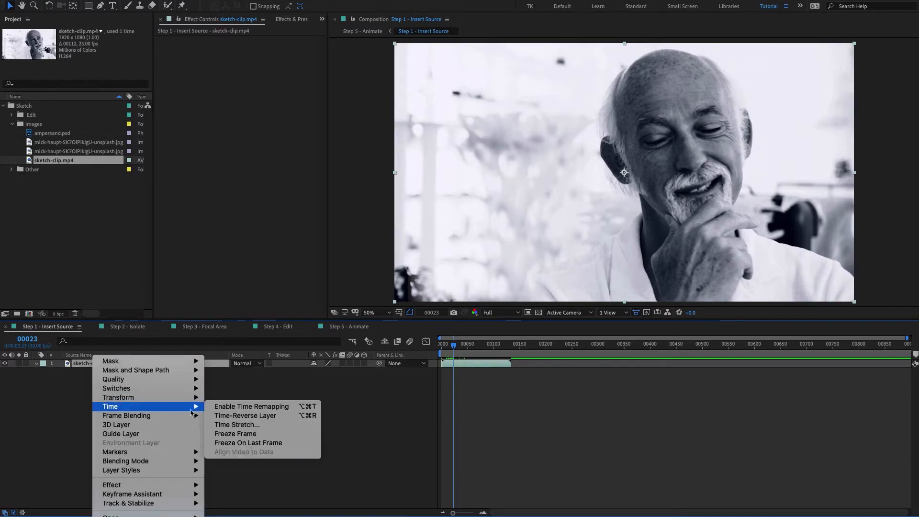
left_click(240, 433)
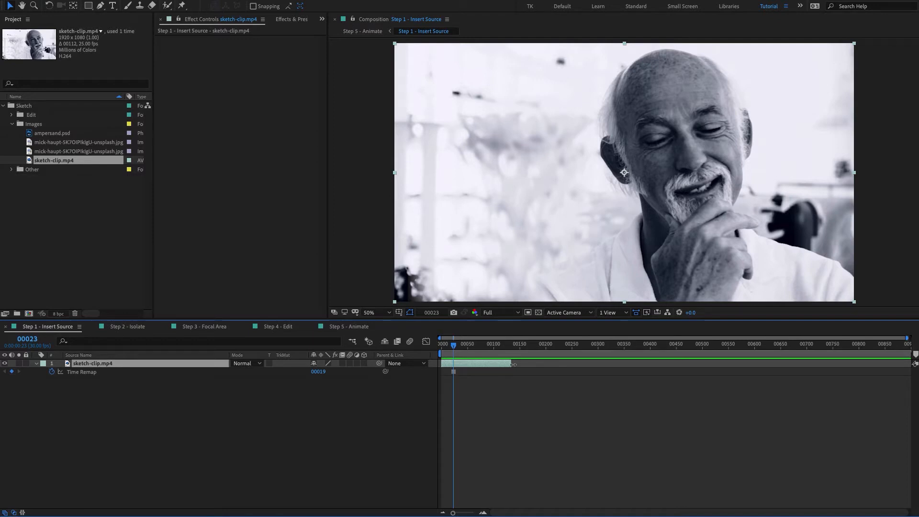
Step: Extend the frozen sketch-clip.mp4 layer to the end of the composition and return to frame 0
left_click_drag(514, 365, 914, 374)
left_click_drag(641, 350, 432, 354)
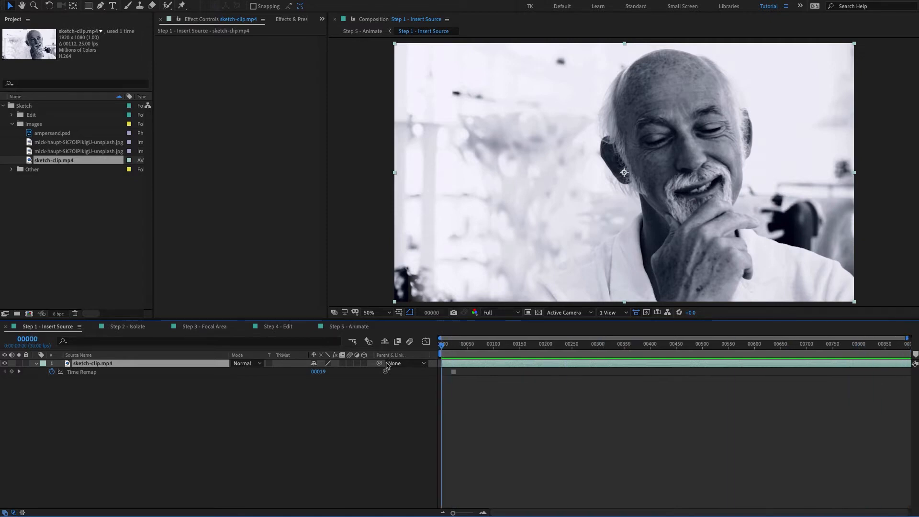
left_click(275, 426)
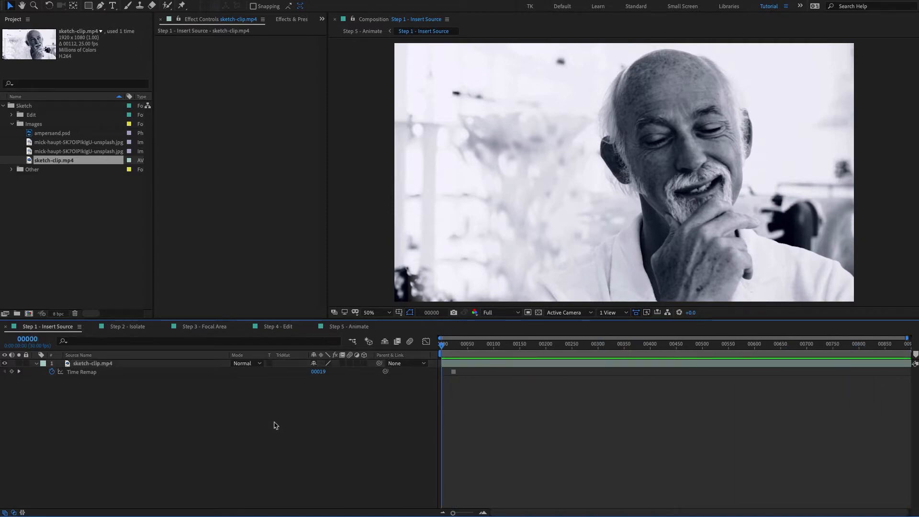
Step: Replace the sketch-clip.mp4 layer with the barn photo and scale the photo to 37%
left_click(107, 365)
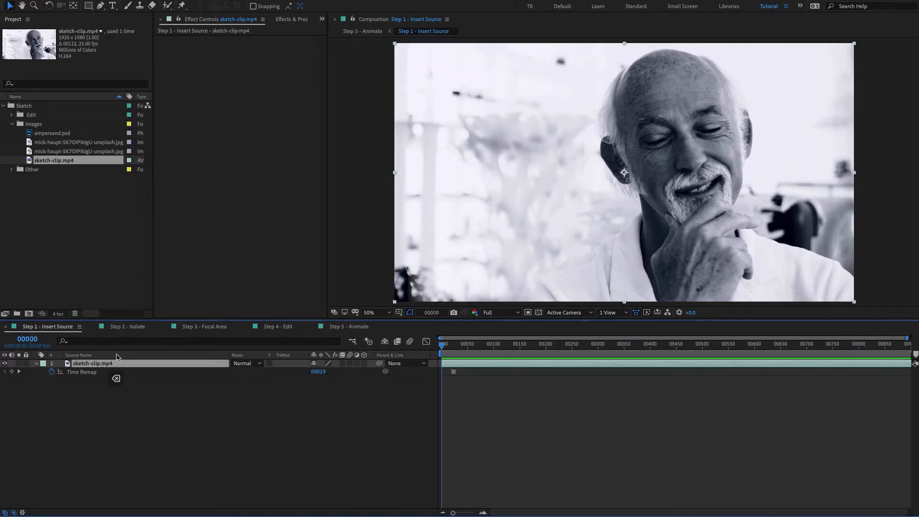
key("Delete")
mouse_move(52, 160)
left_mouse_down()
mouse_move(61, 135)
mouse_move(74, 145)
mouse_move(82, 454)
left_mouse_up()
left_click(61, 135)
key("s")
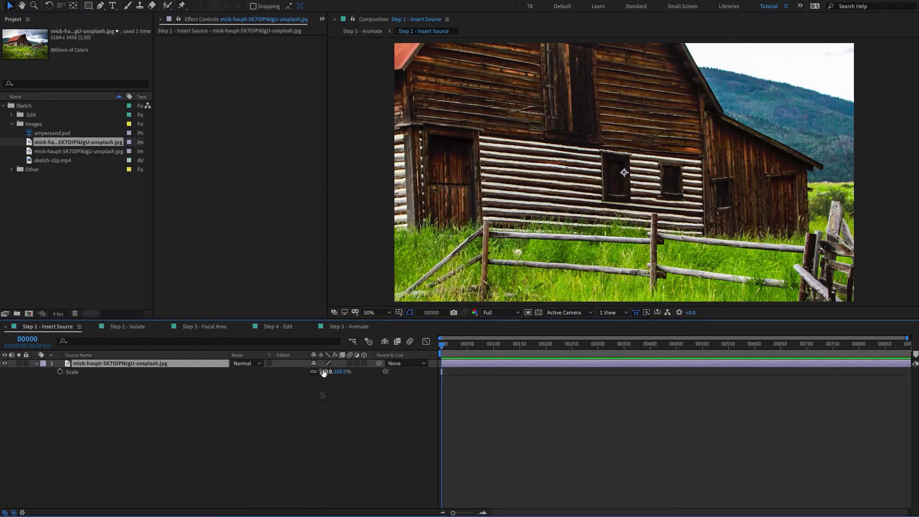
left_click_drag(324, 372, 294, 373)
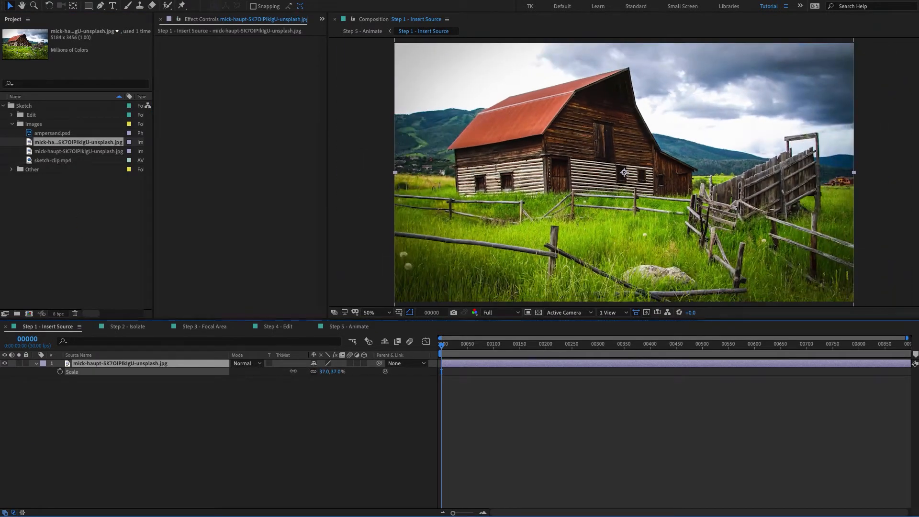
left_click(288, 425)
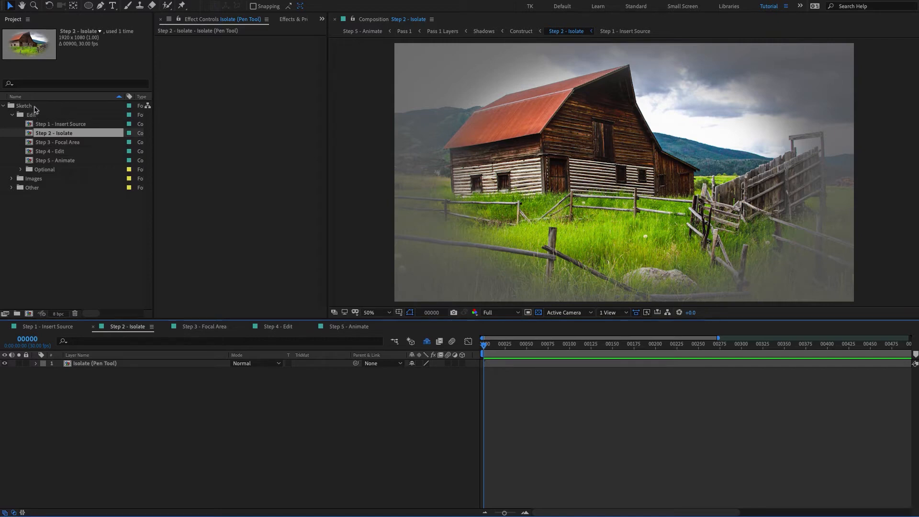
Step: Locate the Step 2 - Isolate composition in the Edit folder and collapse the folder
left_click(37, 117)
left_click(52, 134)
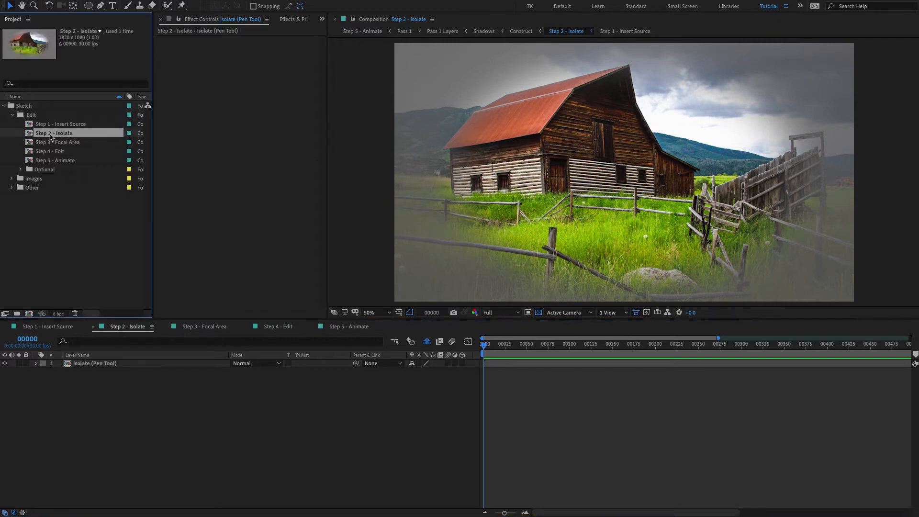
left_click(13, 116)
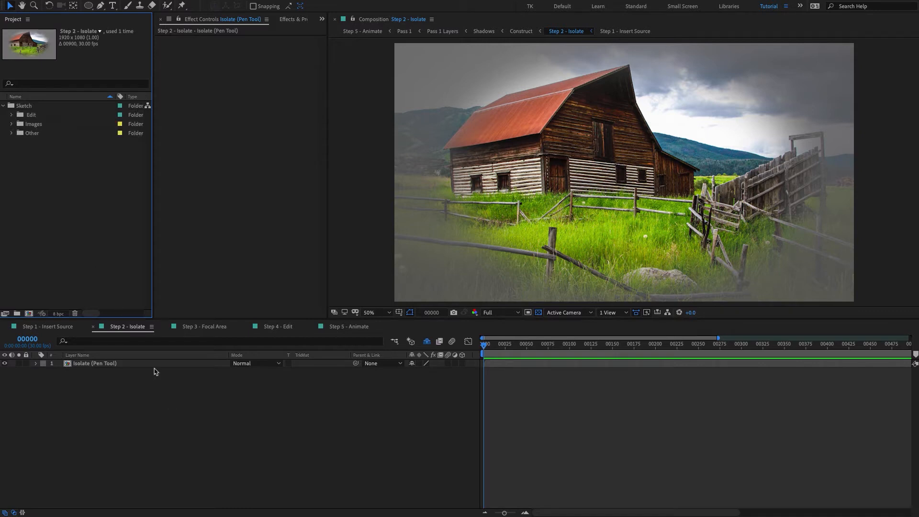
Step: Reveal the Isolate (Pen Tool) layer's modified properties, collapse its Transform group and select Mask 1
left_click(105, 362)
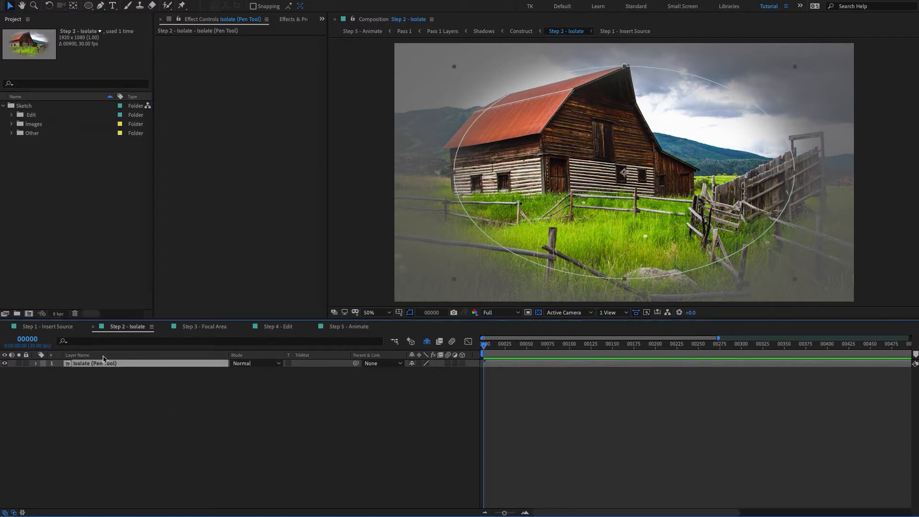
key("u")
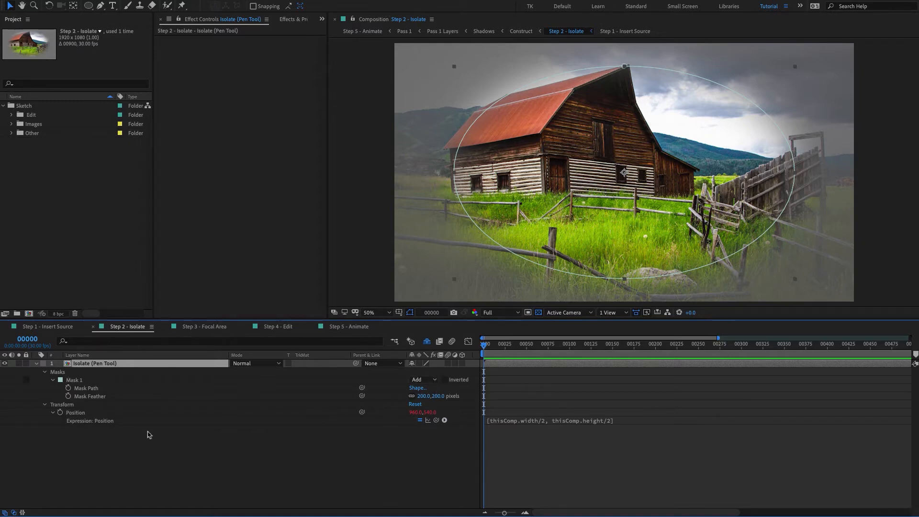
left_click(54, 406)
left_click(45, 406)
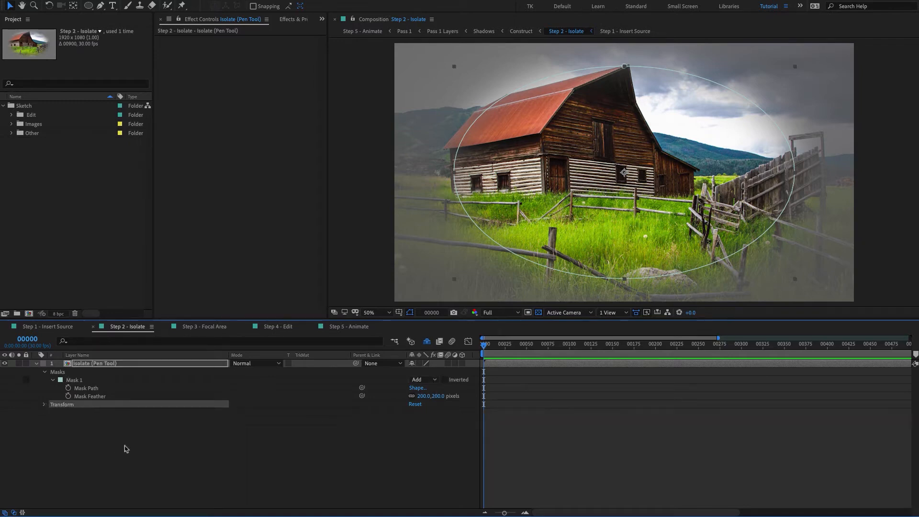
left_click(123, 448)
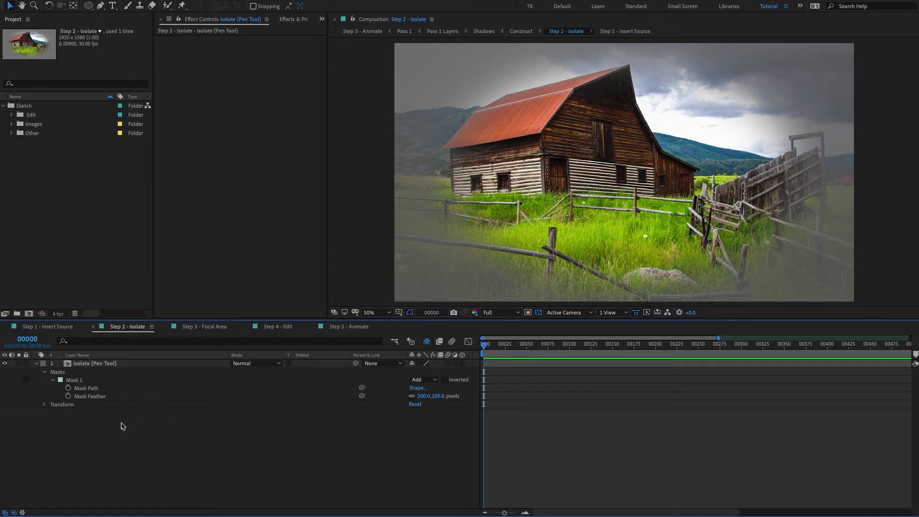
left_click(76, 379)
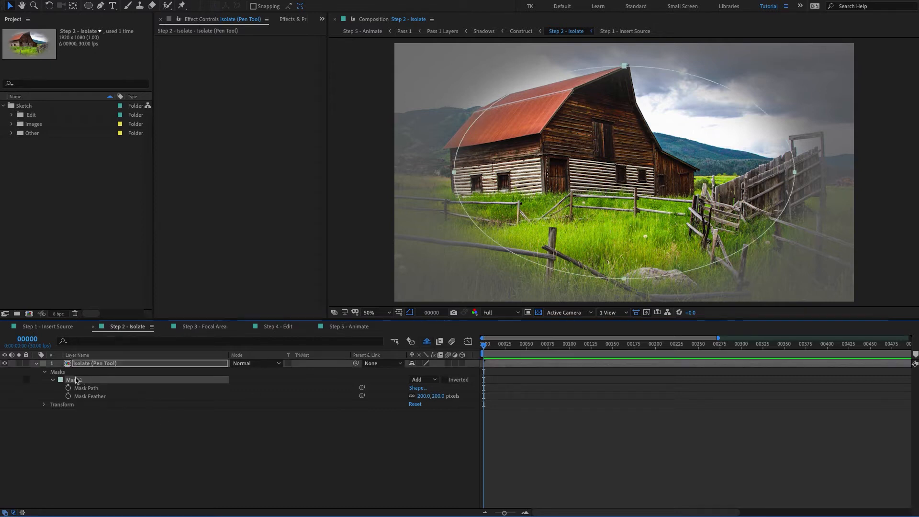
Step: Delete the selected oval mask from the Isolate (Pen Tool) layer
key("Delete")
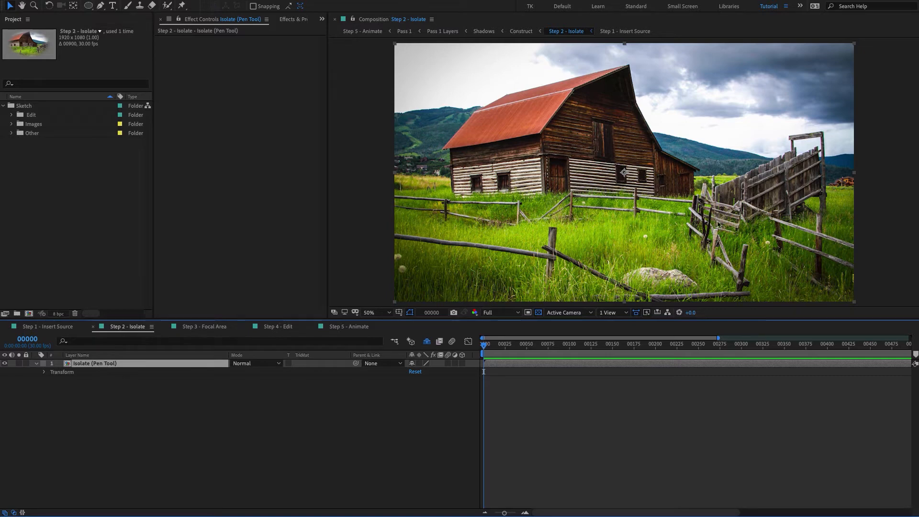
Step: Draw a closed ten-point Pen tool mask around the barn, including the grass in front and the start of the wooden fence ramp
left_click(101, 6)
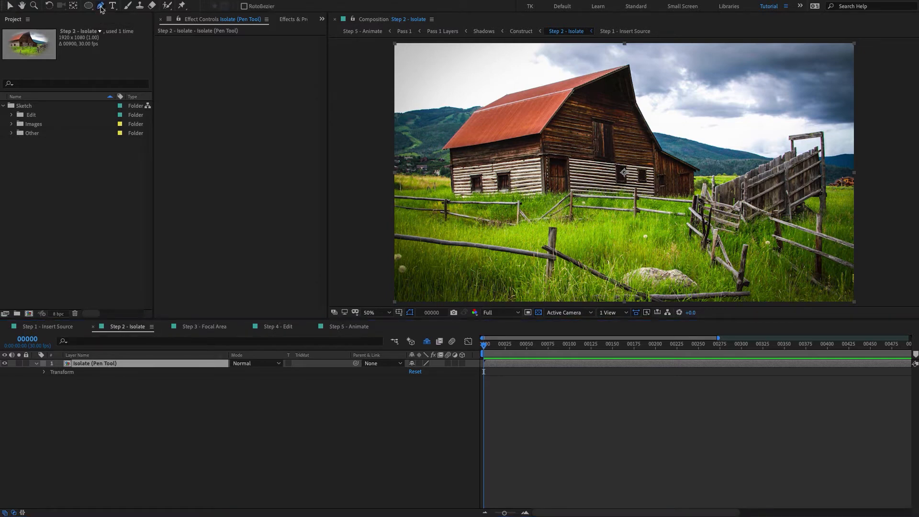
left_click(443, 94)
left_click(532, 63)
left_click(666, 60)
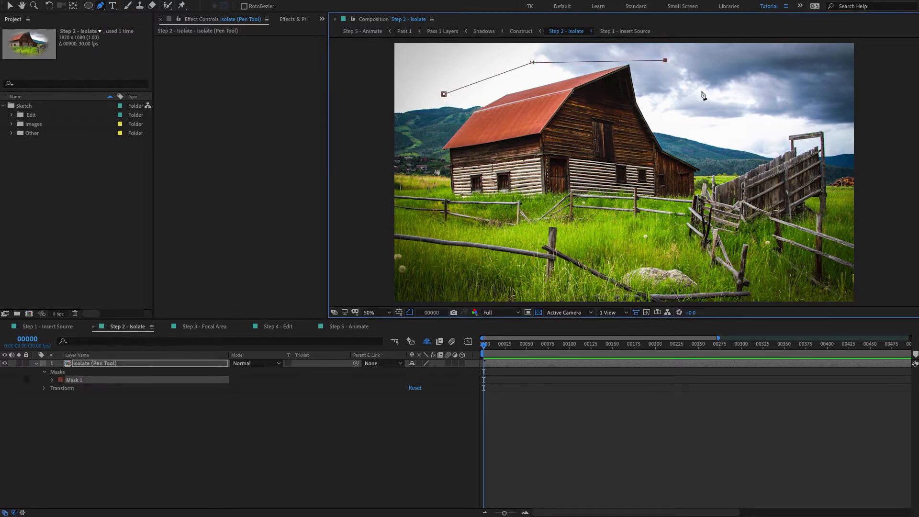
left_click(744, 124)
left_click(762, 184)
left_click(755, 239)
left_click(632, 267)
left_click(504, 273)
left_click(429, 225)
left_click(424, 151)
left_click(445, 94)
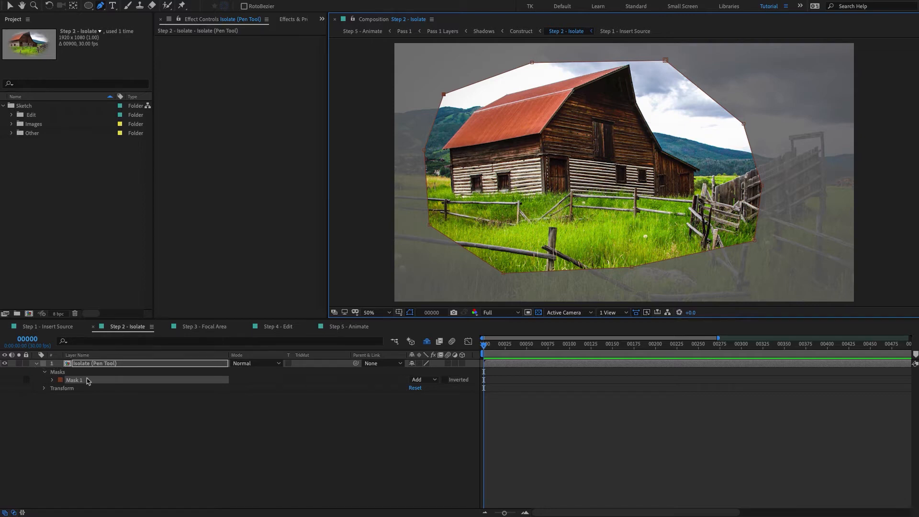
Step: Expand Mask 1's properties and set its Mask Feather to 200 pixels
left_click(52, 380)
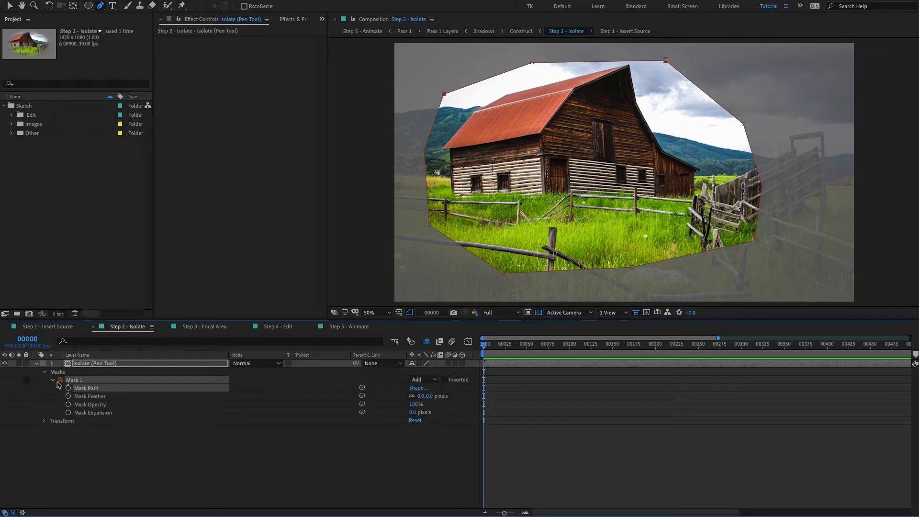
left_click(89, 398)
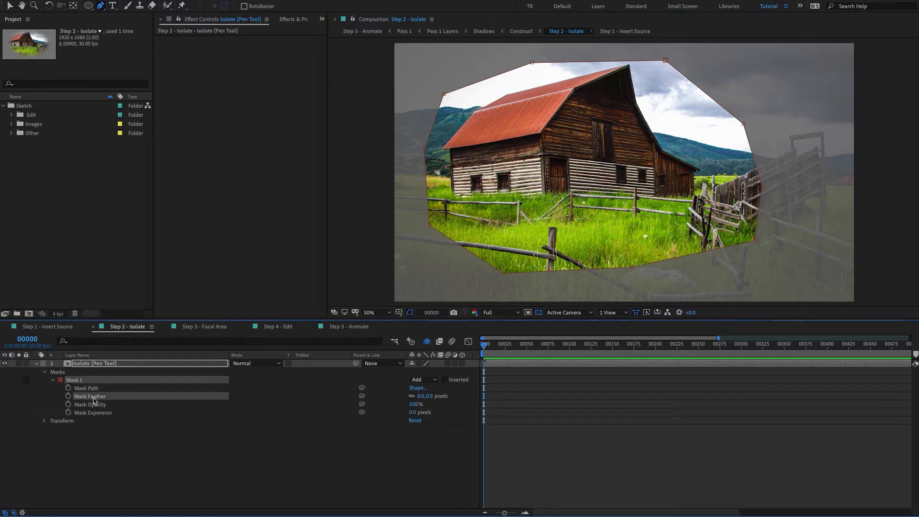
left_click(423, 396)
type("200")
key("Return")
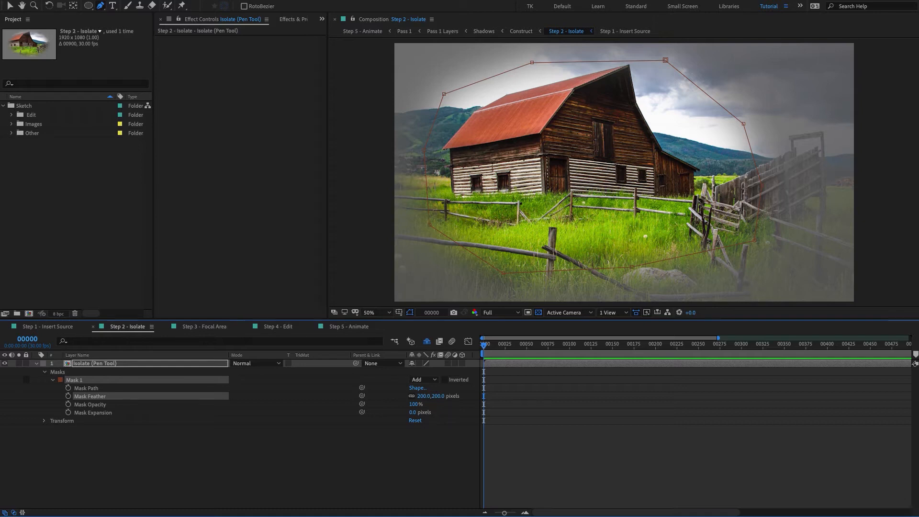
Step: Delete the feathered Mask 1 from the Isolate (Pen Tool) layer
left_click(94, 366)
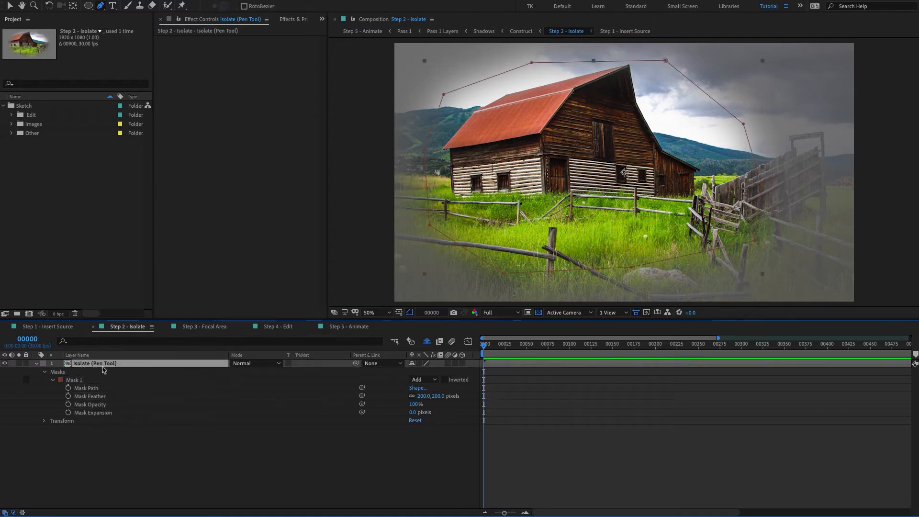
left_click(75, 381)
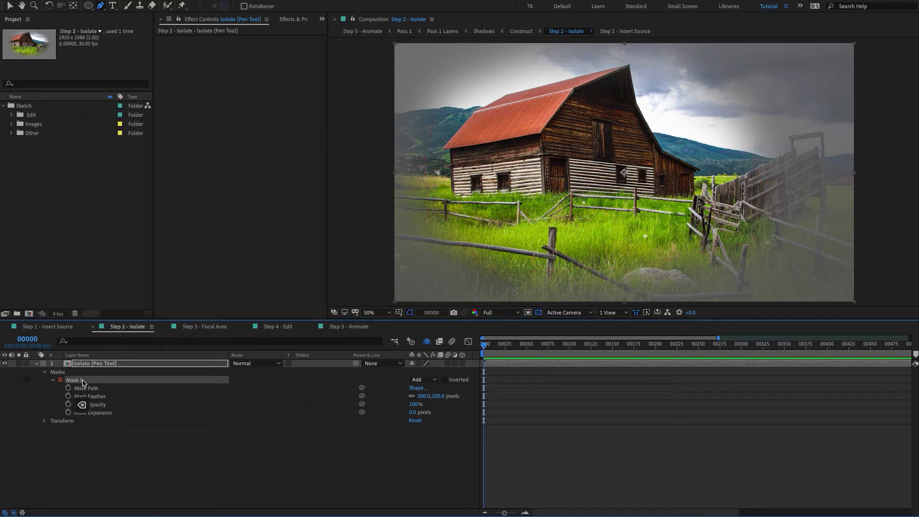
key("Delete")
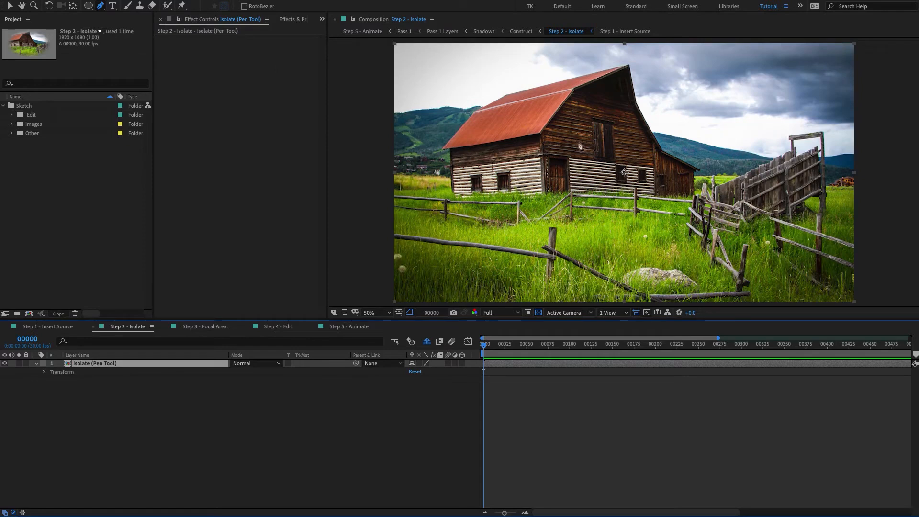
Step: Draw a closed Pen tool mask tightly around the barn alone, then deselect the mask and reselect the layer
left_click_drag(499, 74, 461, 108)
left_click(560, 215)
left_click(656, 212)
left_click(718, 144)
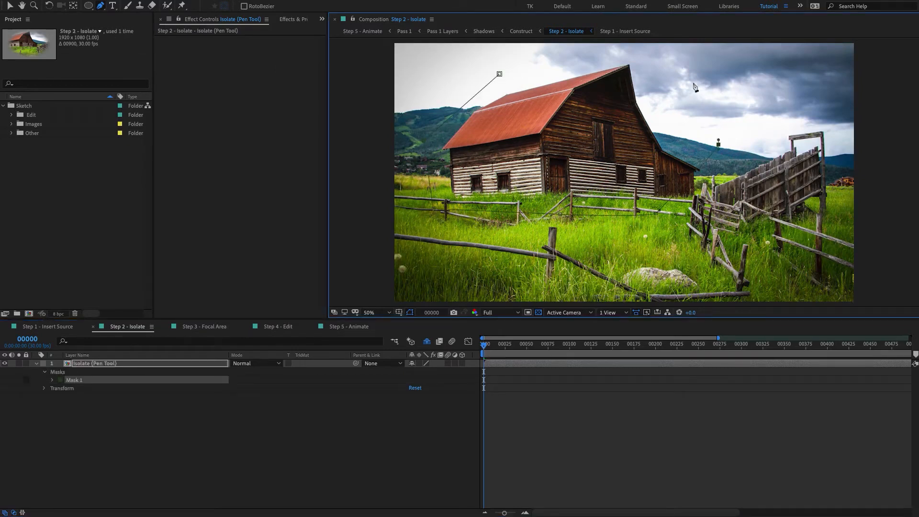
left_click(687, 79)
left_click(606, 49)
left_click(500, 75)
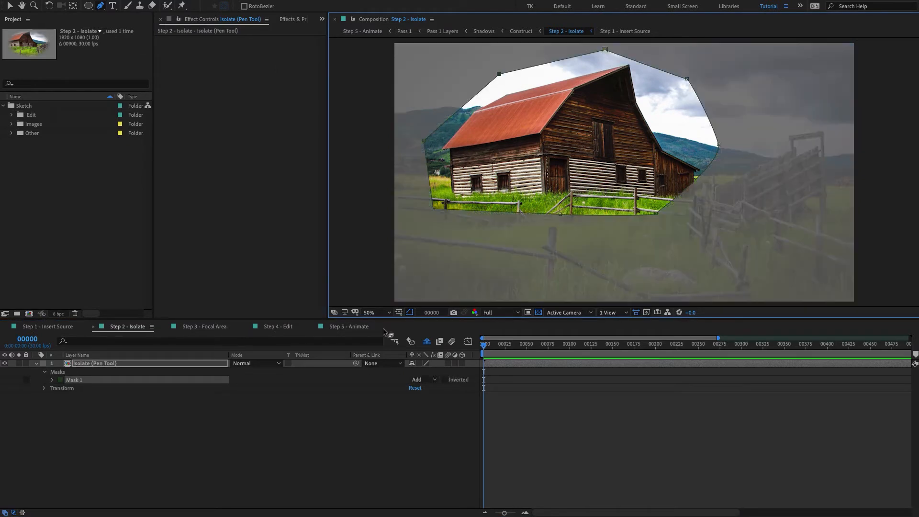
left_click(324, 406)
left_click(87, 365)
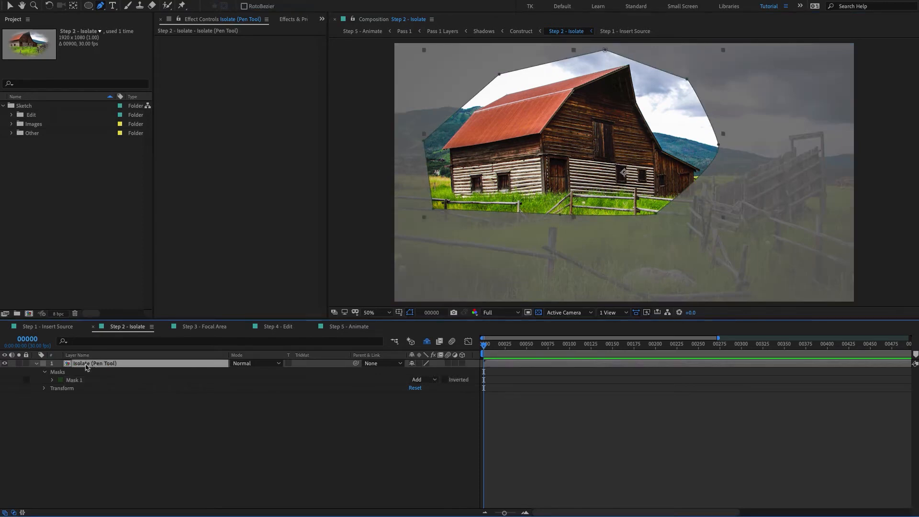
Step: Draw a second closed mask on the same layer around the wooden fence ramp beside the barn
left_click(766, 140)
left_click(718, 198)
left_click_drag(692, 256, 710, 258)
left_click(806, 257)
left_click(820, 167)
left_click(818, 131)
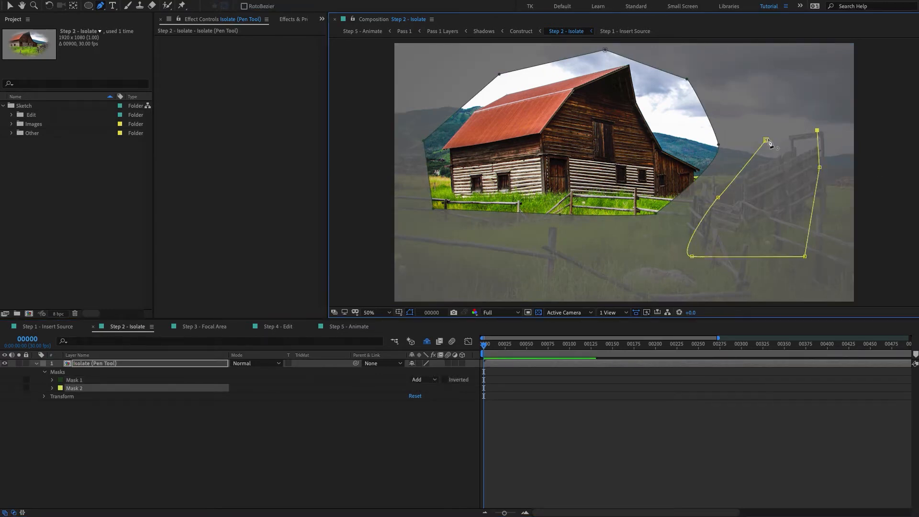
left_click(766, 141)
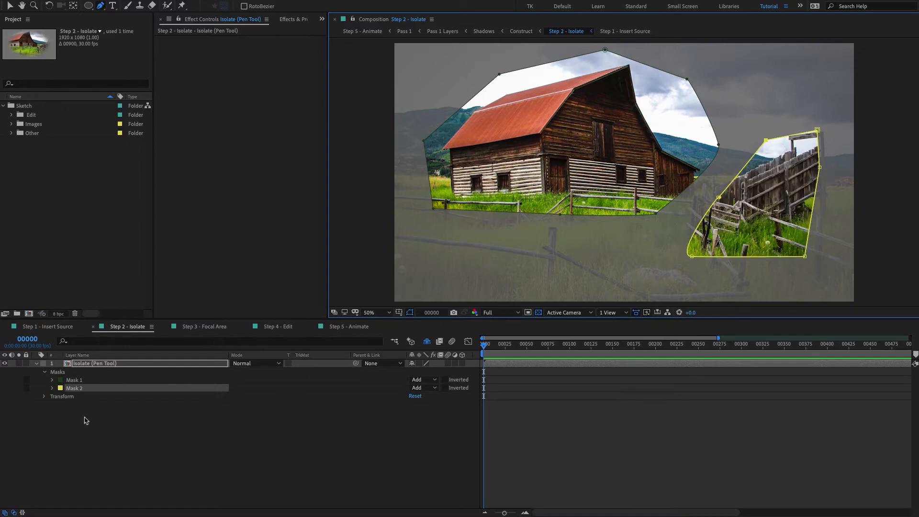
Step: Reveal all mask properties of the layer and set Mask Feather to 200 pixels for both Mask 1 and Mask 2
left_click(79, 365)
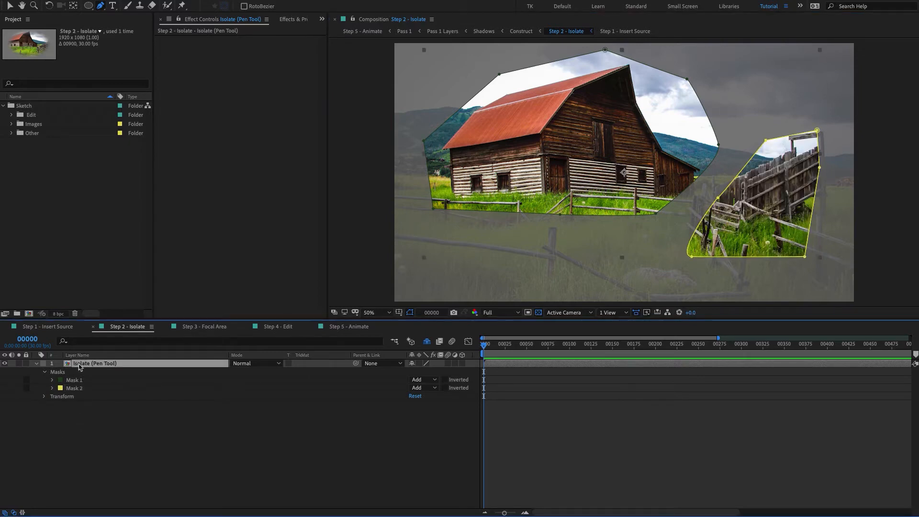
key("m")
key("m")
key("m")
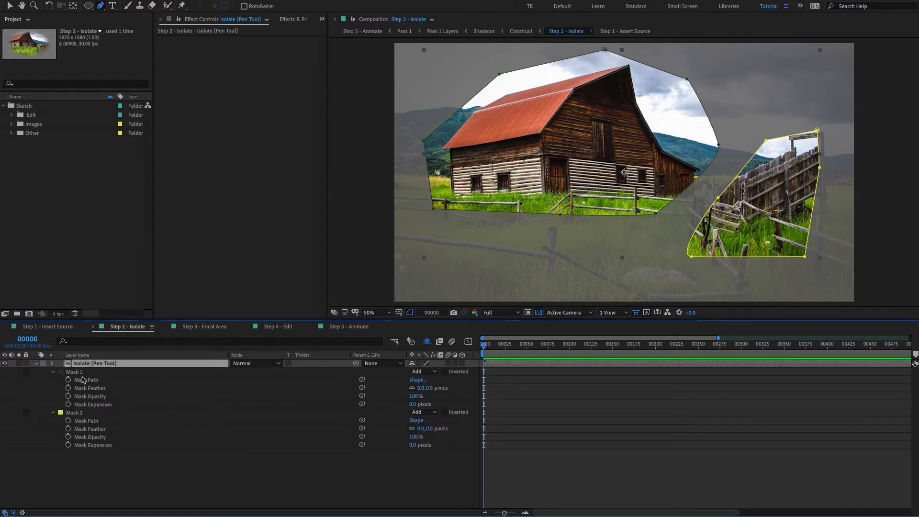
left_click(422, 387)
type("200")
key("Return")
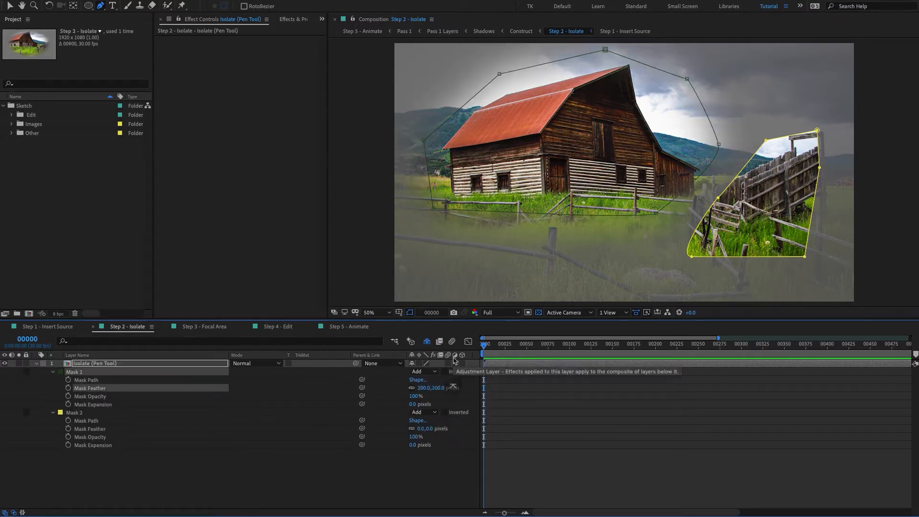
left_click(429, 429)
type("200")
key("Return")
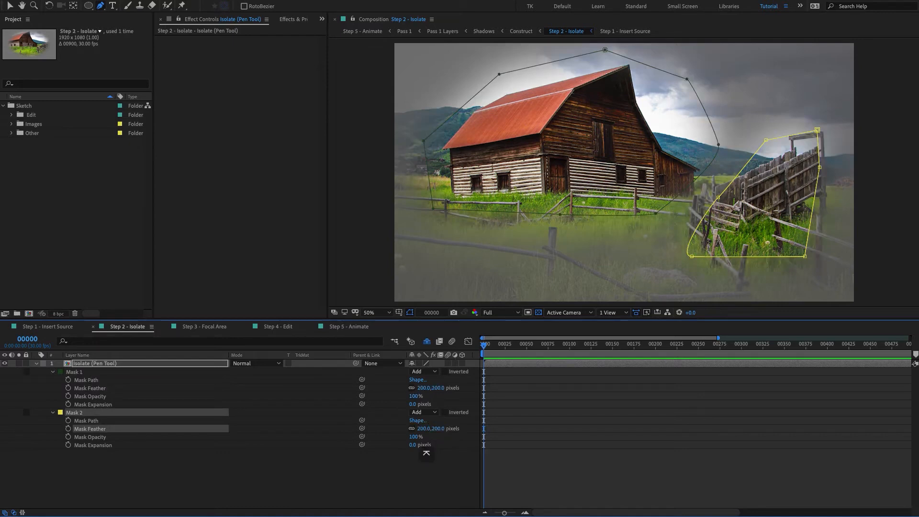
left_click(380, 480)
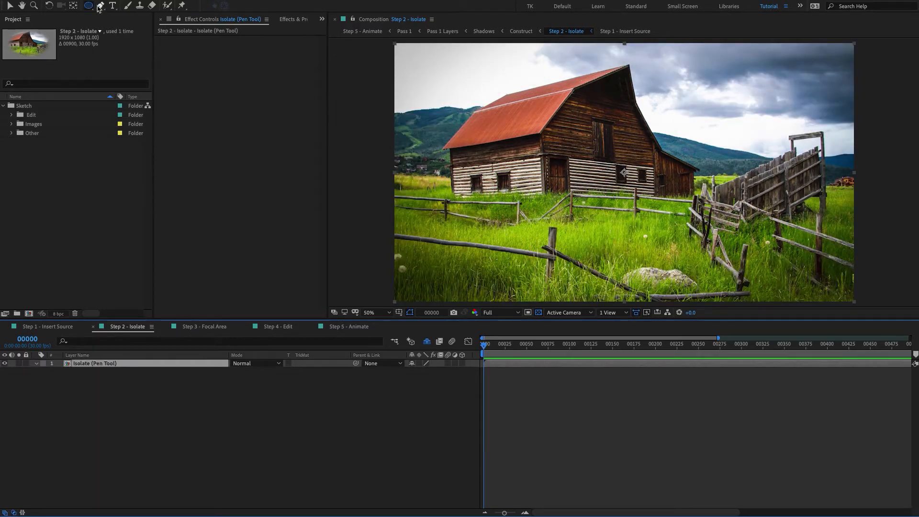
Step: With the Pen tool, draw a closed eight-point mask around the barn on the Isolate (Pen Tool) layer
left_click_drag(101, 6, 150, 18)
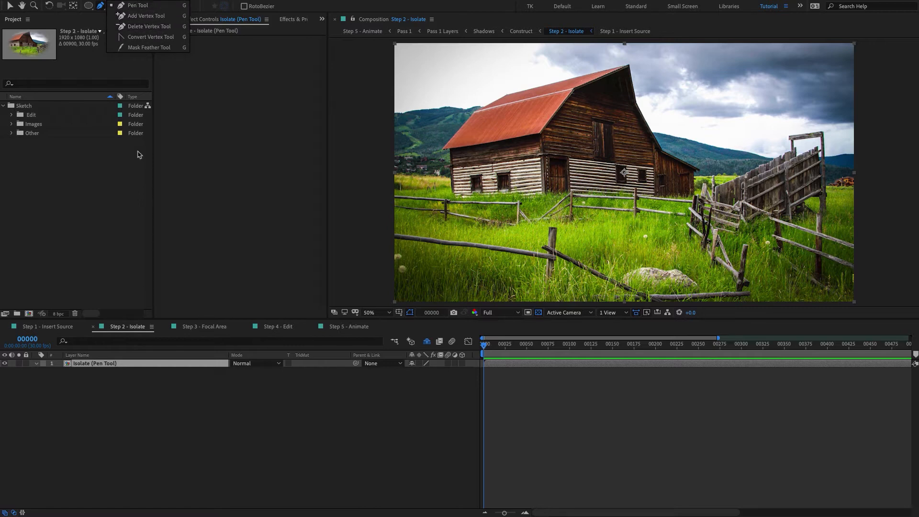
left_click(99, 369)
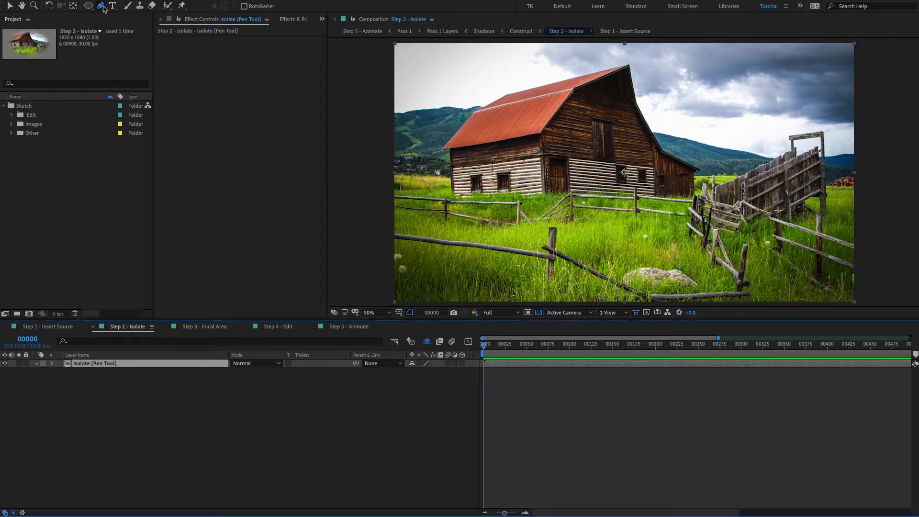
left_click_drag(101, 6, 143, 9)
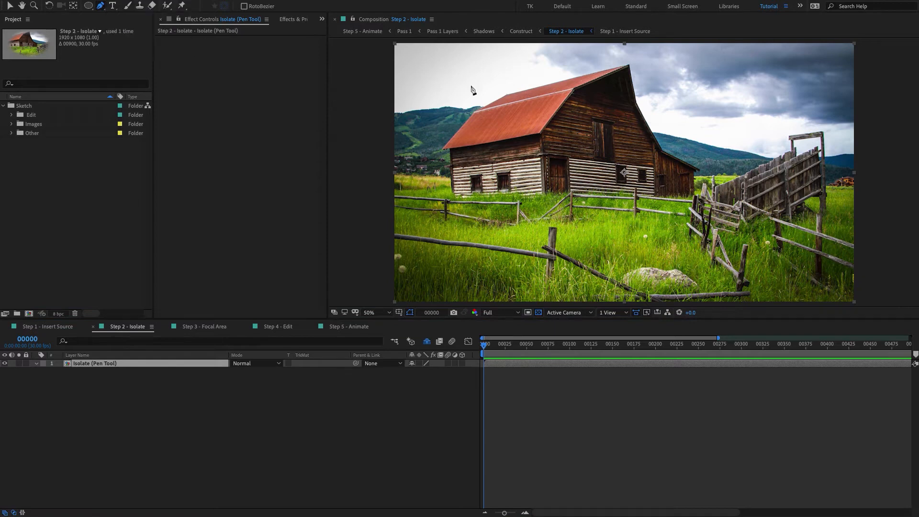
left_click(455, 76)
left_click(411, 167)
left_click(467, 216)
left_click(622, 240)
left_click(697, 167)
left_click(720, 145)
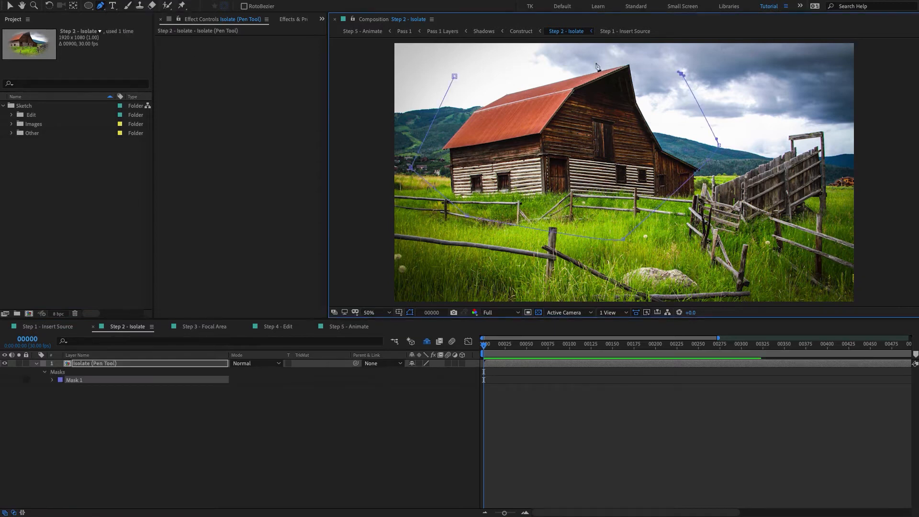
left_click(681, 73)
left_click(590, 66)
left_click(454, 77)
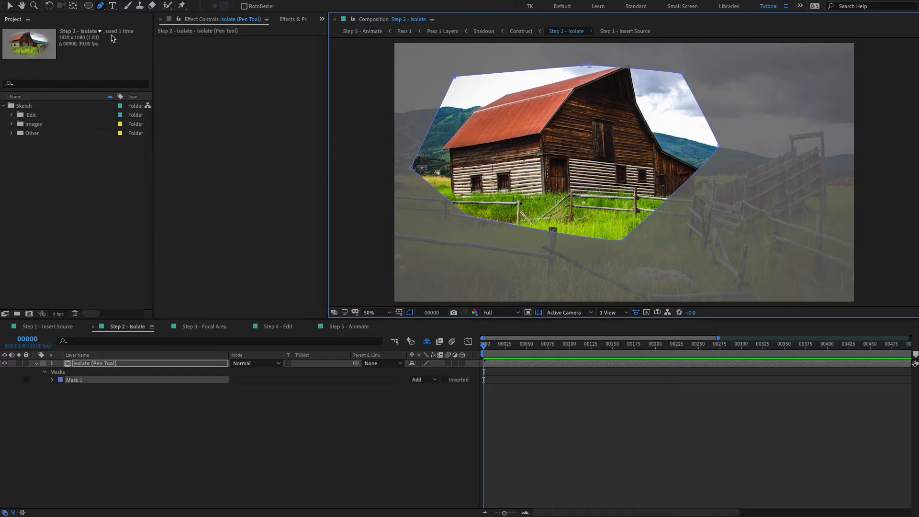
Step: Reshape the mask by moving its top, upper-right and right vertices outward, away from the barn
left_click_drag(103, 7, 144, 7)
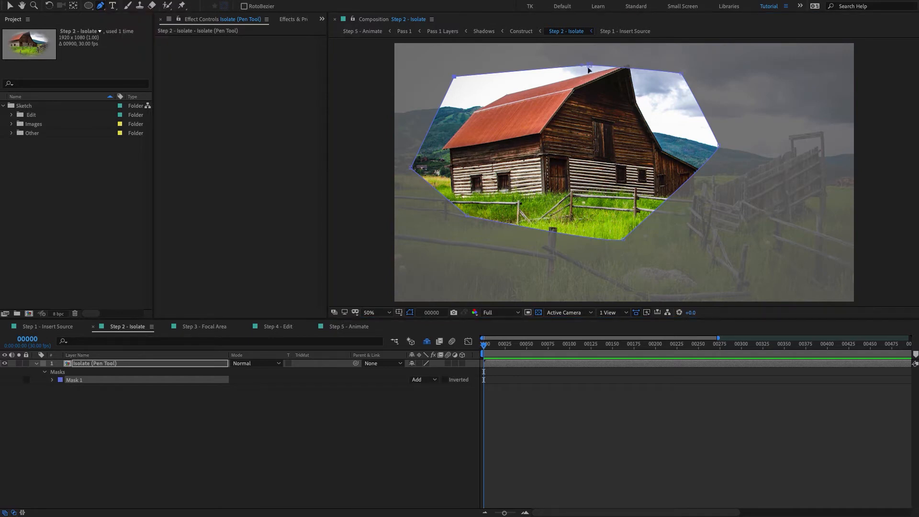
left_click_drag(590, 66, 613, 59)
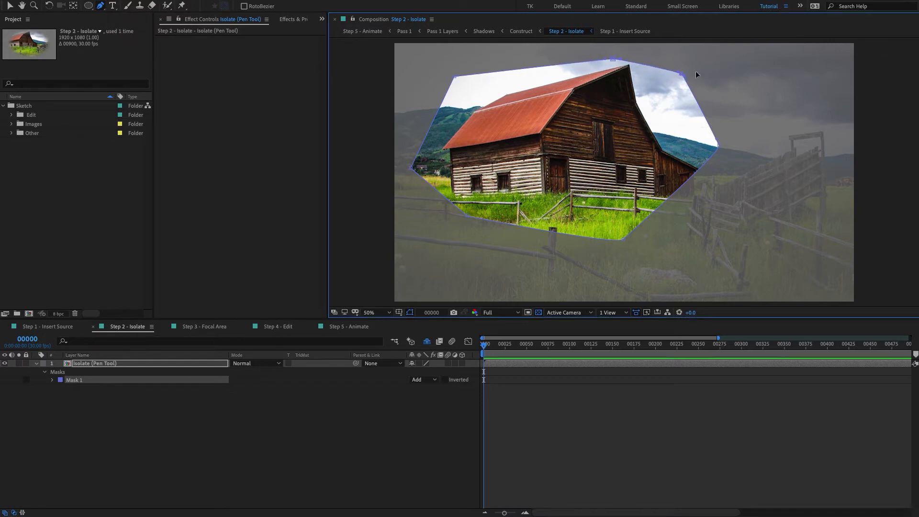
left_click_drag(682, 74, 721, 69)
left_click_drag(718, 146, 741, 164)
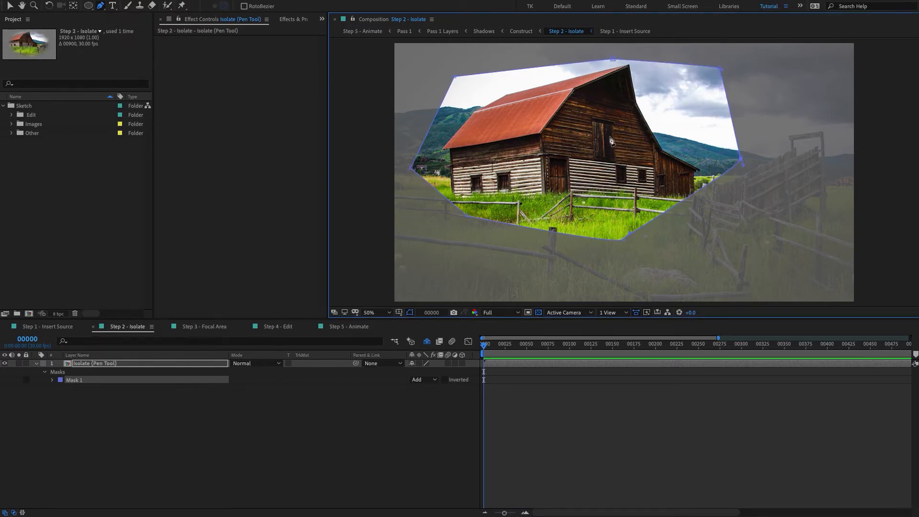
Step: Delete the mask's right vertex, and remove the lower-right vertex with the Delete Vertex tool
left_click(742, 160, "ctrl")
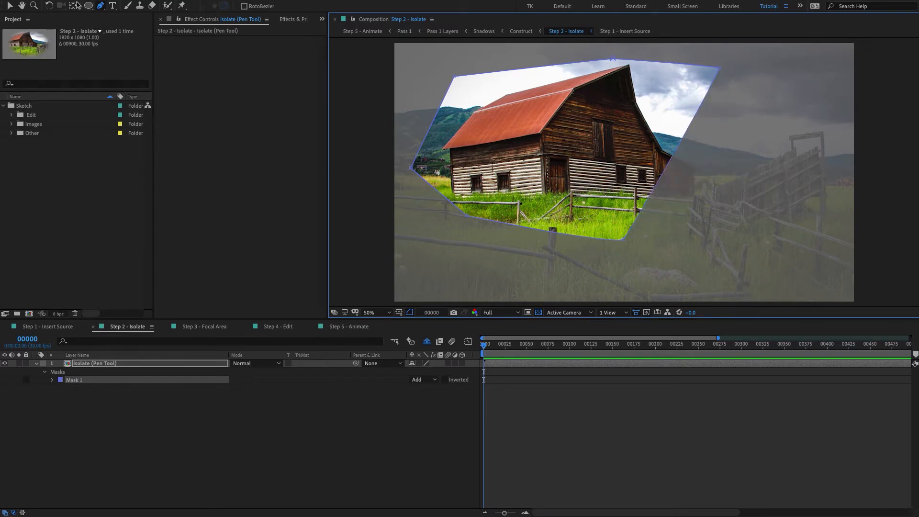
left_click(100, 5)
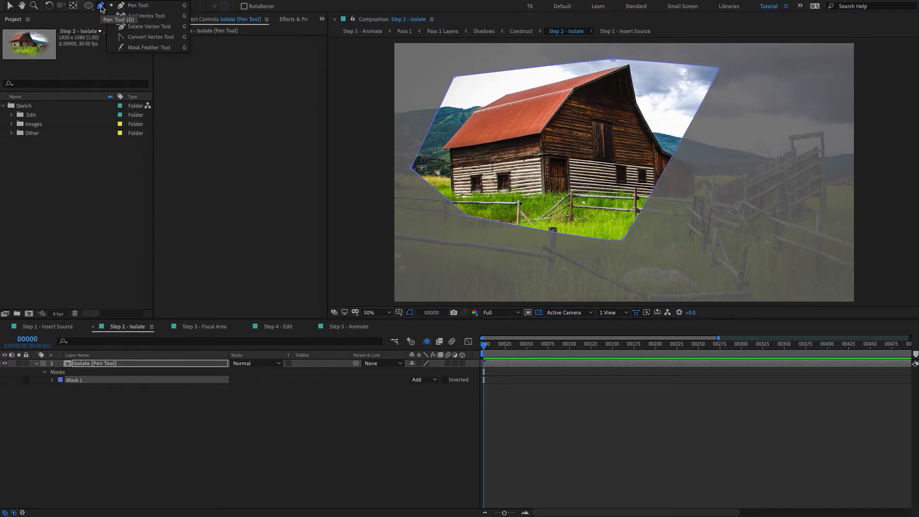
left_click(143, 28)
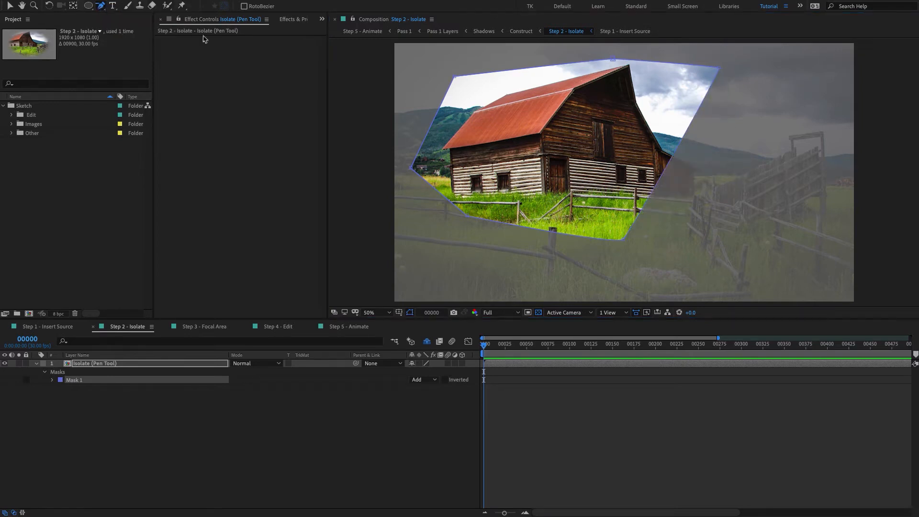
left_click(623, 239)
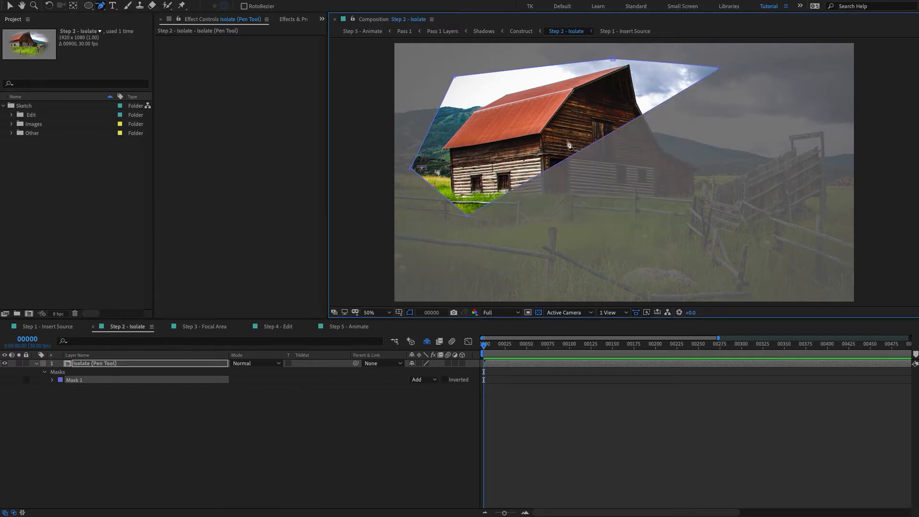
Step: Add a vertex on the mask's diagonal edge across the barn with the Add Vertex tool
left_click(100, 5)
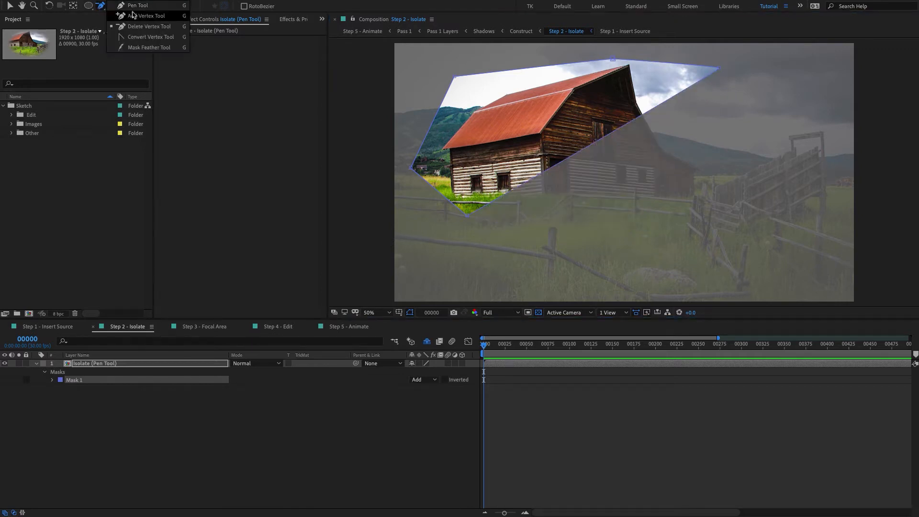
left_click(144, 18)
left_click(586, 148)
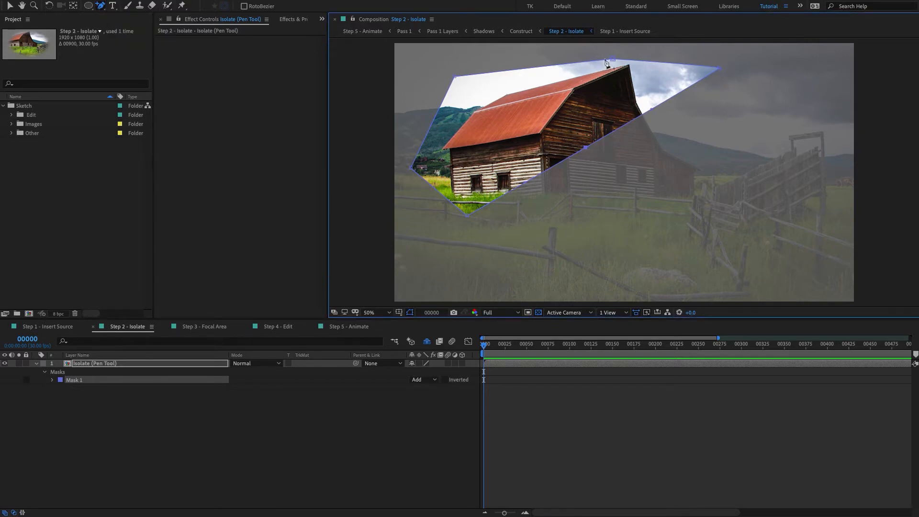
Step: Move the added vertex outward below the barn's right side with the Pen tool, and delete the mask from the Isolate (Pen Tool) layer
left_click(101, 6)
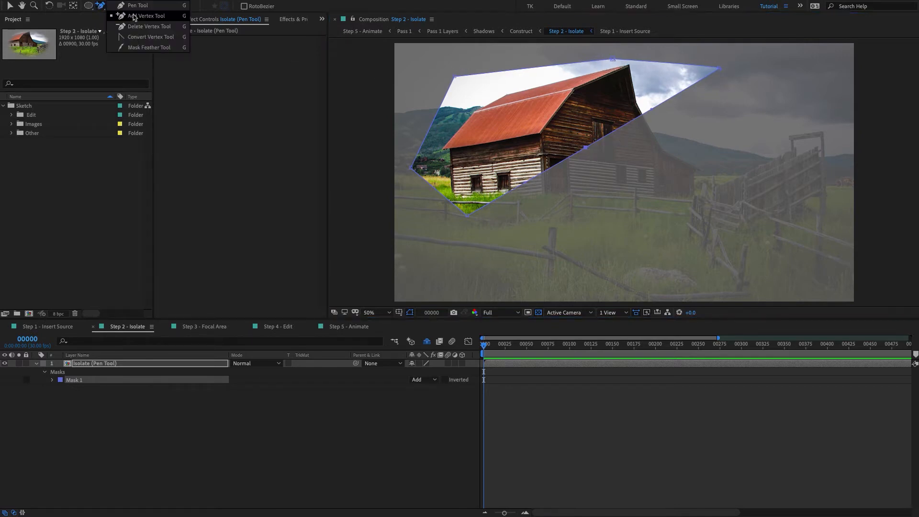
left_click(135, 7)
left_click_drag(587, 151, 678, 213)
key("Delete")
Step: Add an Ellipse Tool mask that fills the whole Isolate (Pen Tool) layer
key("q")
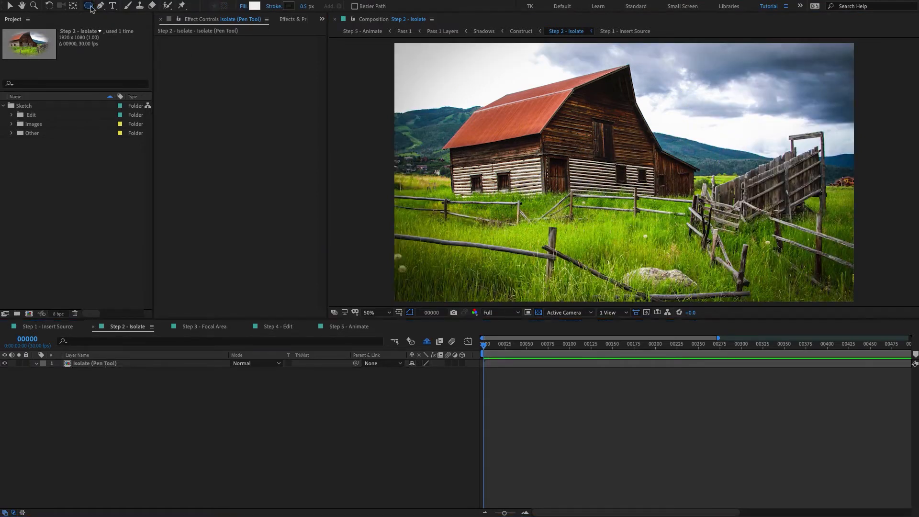
left_click(91, 7)
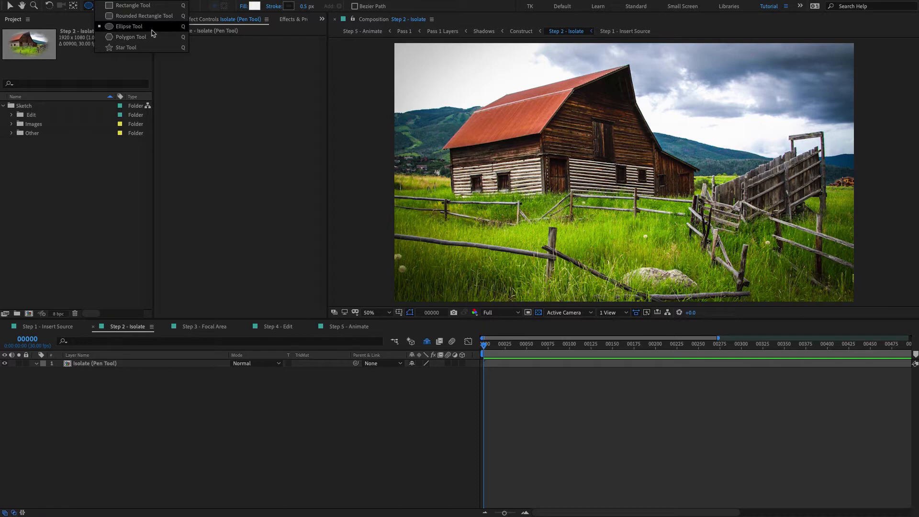
left_click(152, 30)
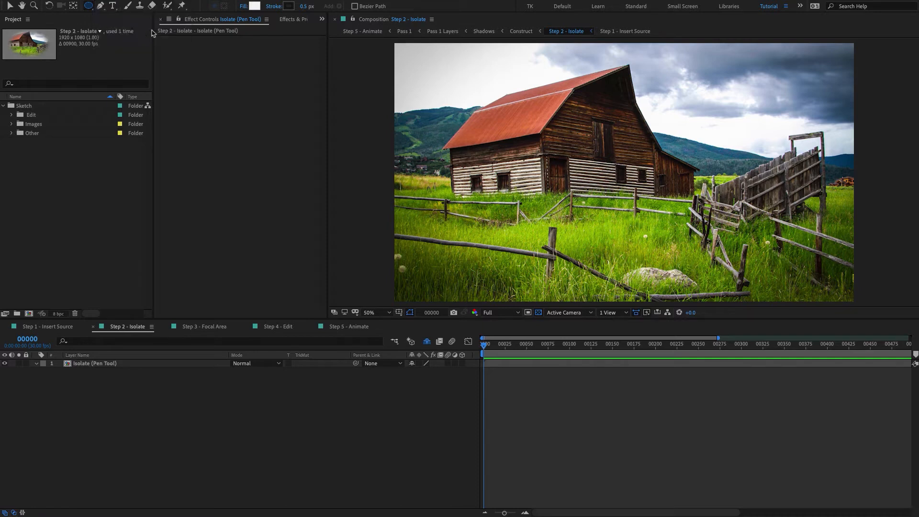
left_click(100, 364)
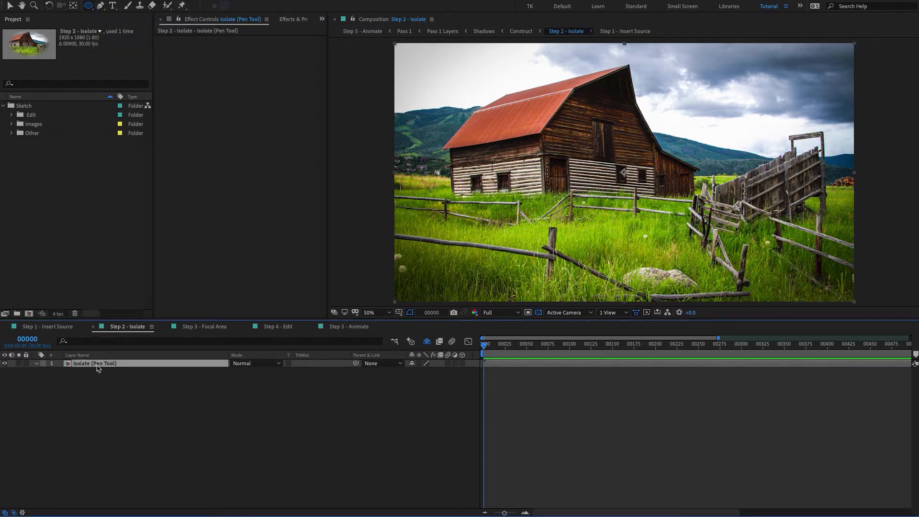
double_click(88, 6)
Step: Expand Mask 1's properties and scale the elliptical mask down proportionally about its centre to roughly 60% of the frame's width
key("v")
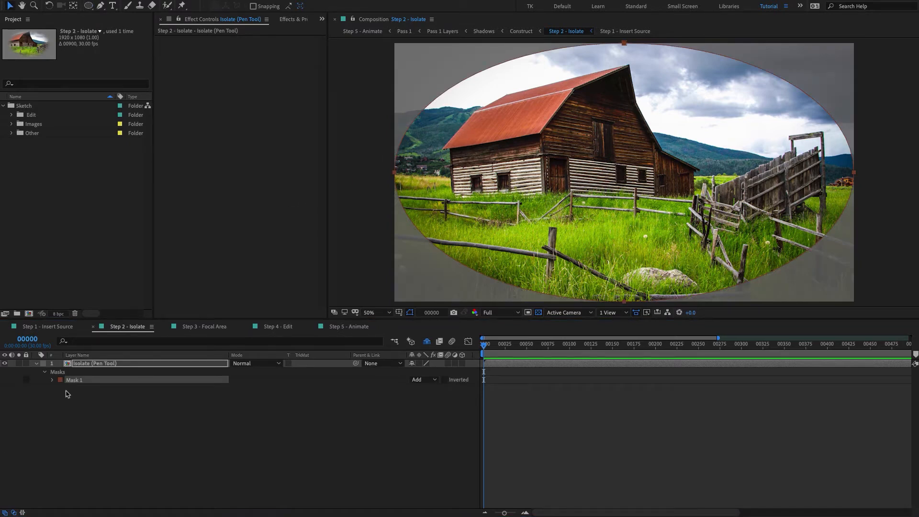
left_click(78, 381)
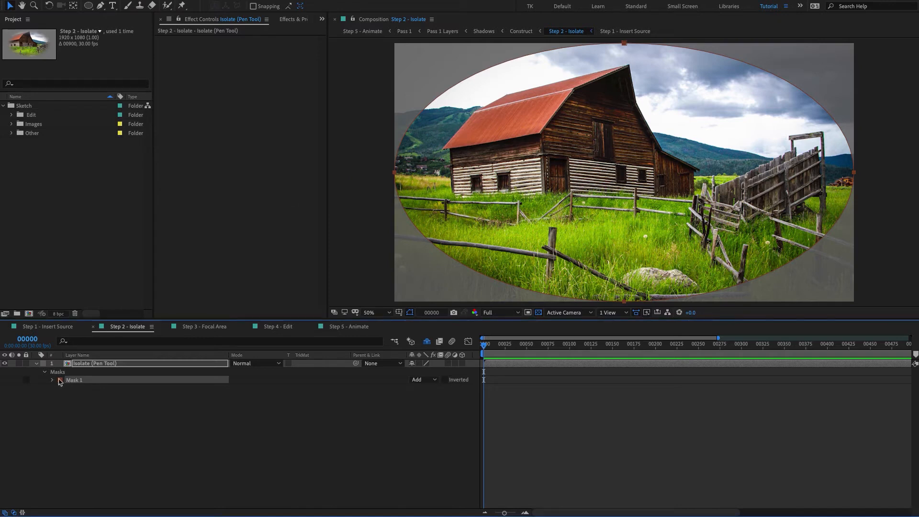
left_click(52, 380)
left_click(91, 405)
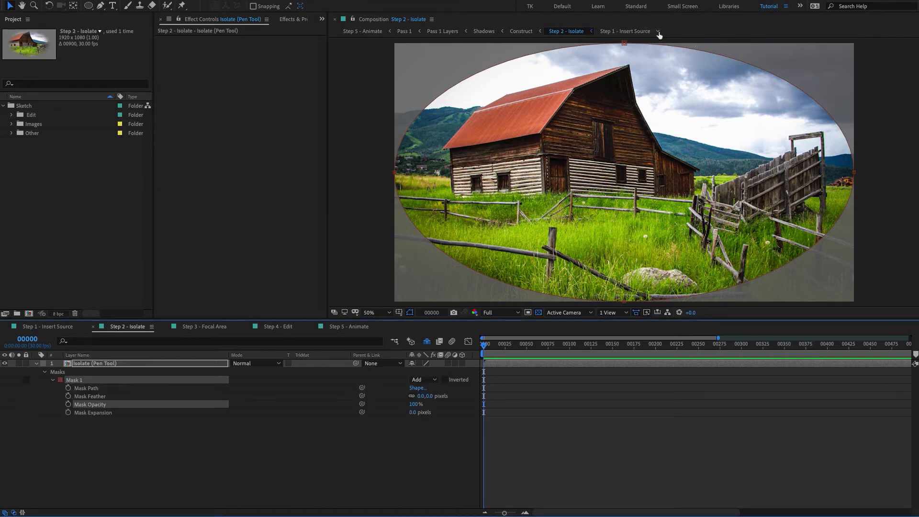
double_click(625, 44)
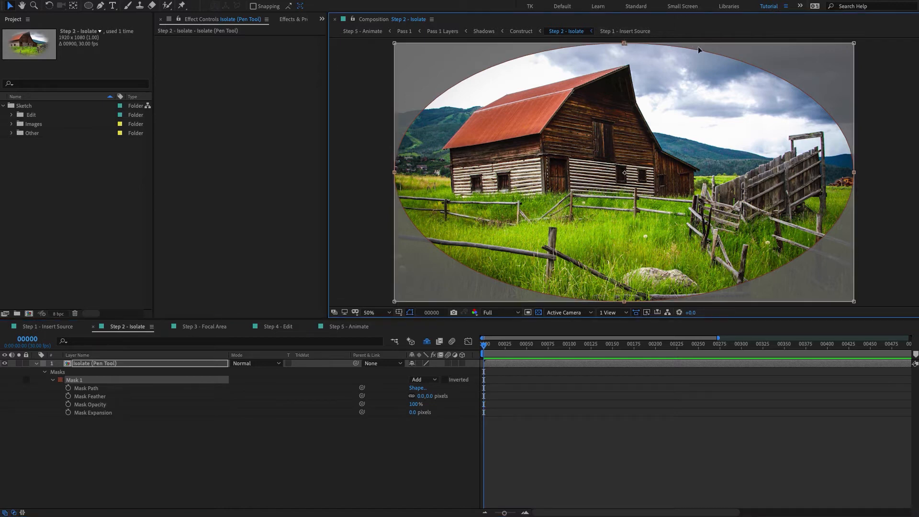
left_click_drag(854, 43, 760, 78)
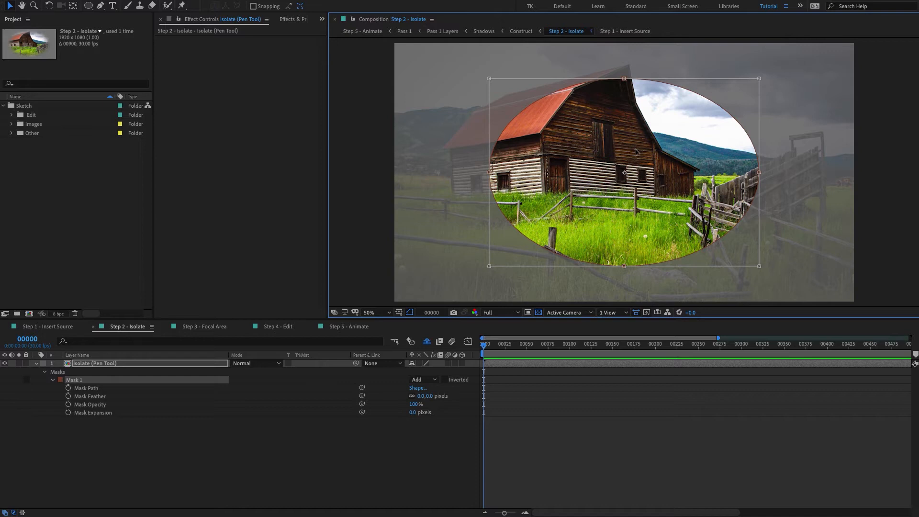
Step: Toggle the mask outline off and on, and move the elliptical mask up and left so it surrounds the barn
key("shift+super+h")
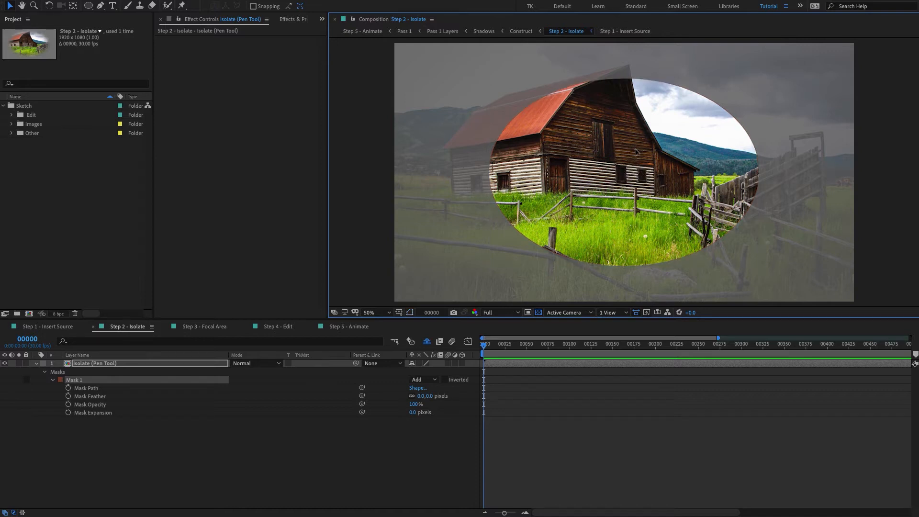
key("shift+super+h")
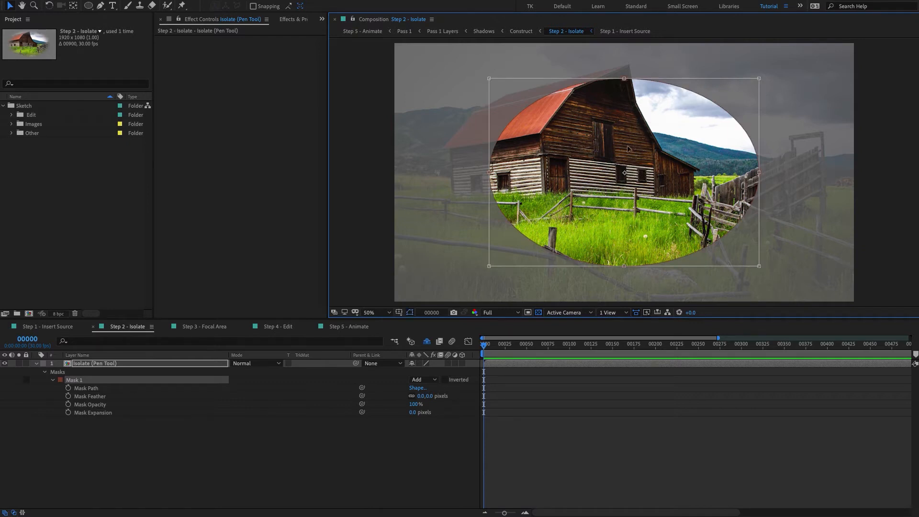
left_click_drag(628, 149, 585, 128)
Step: Set Mask 1's Mask Feather to 200 pixels and deselect the layer
left_click(113, 406)
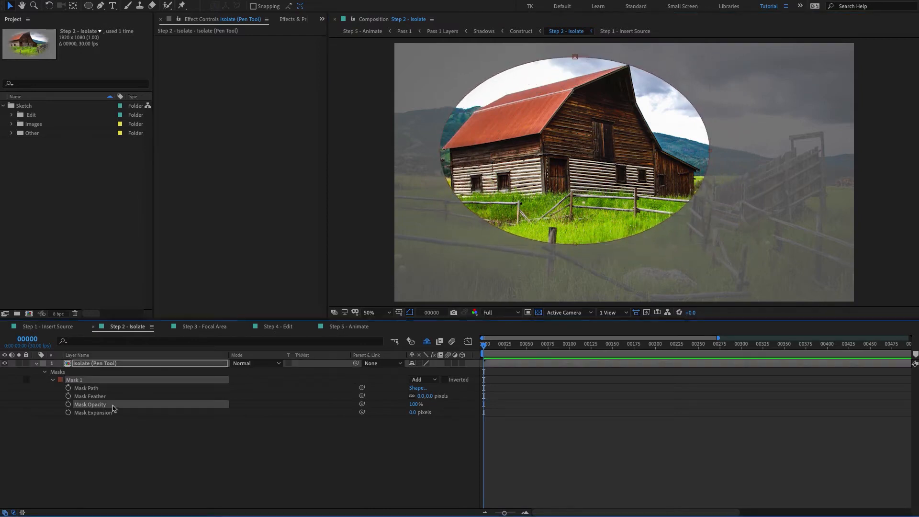
left_click(144, 397)
left_click(420, 396)
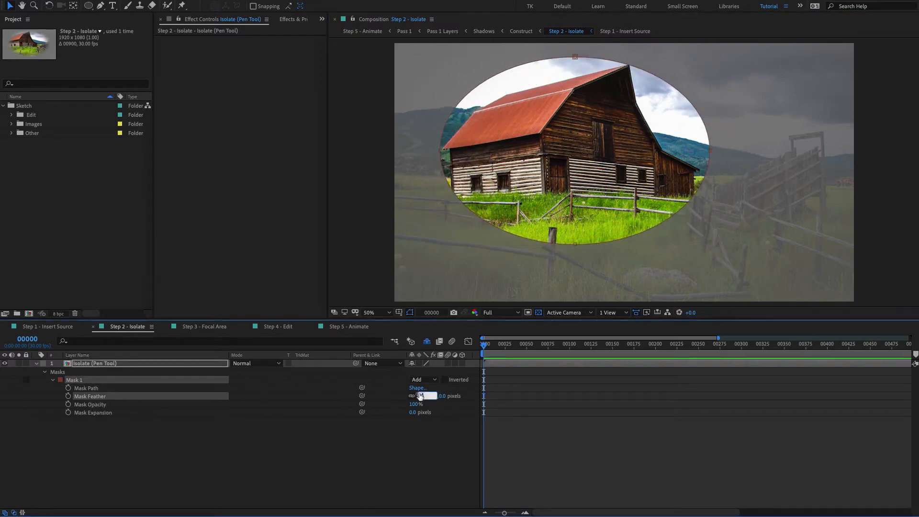
type("200")
key("Return")
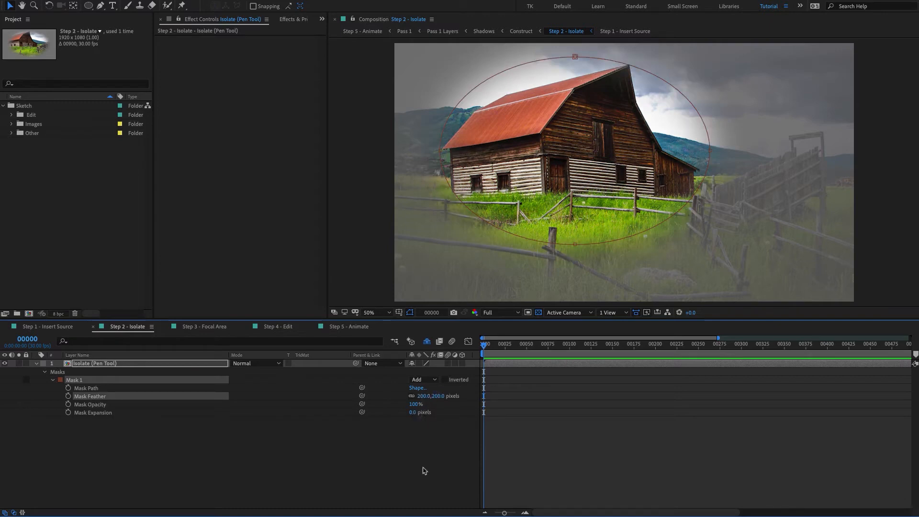
left_click(424, 470)
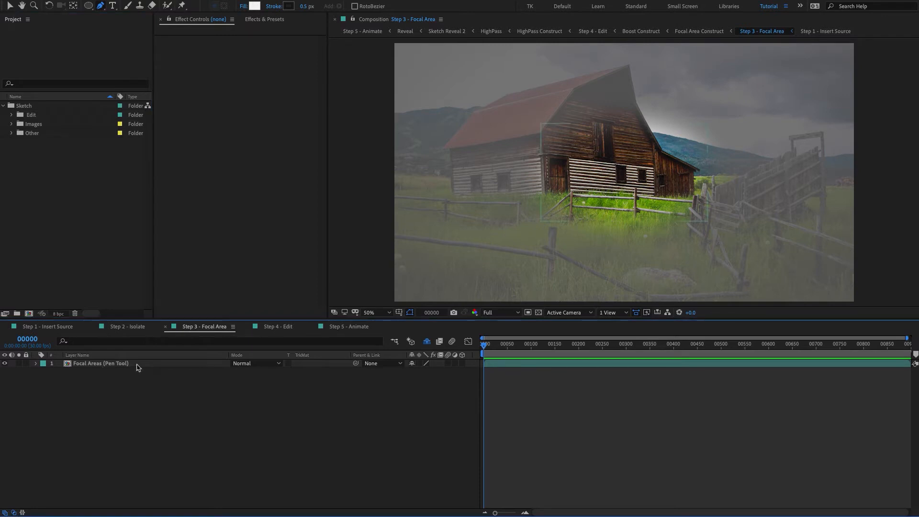
Step: Select the Focal Areas (Pen Tool) layer in Step 3 - Focal Area and view the corresponding sketch in Step 4 - Edit
left_click(116, 365)
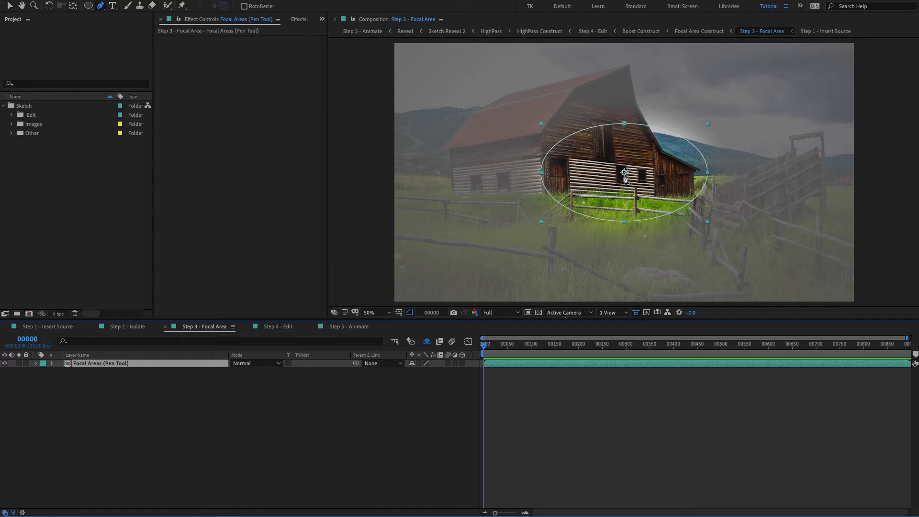
left_click(264, 329)
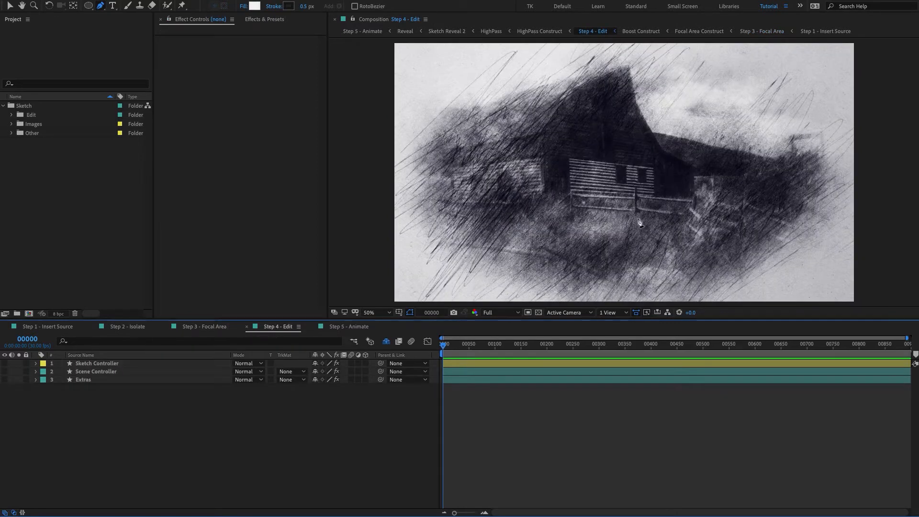
left_click(206, 328)
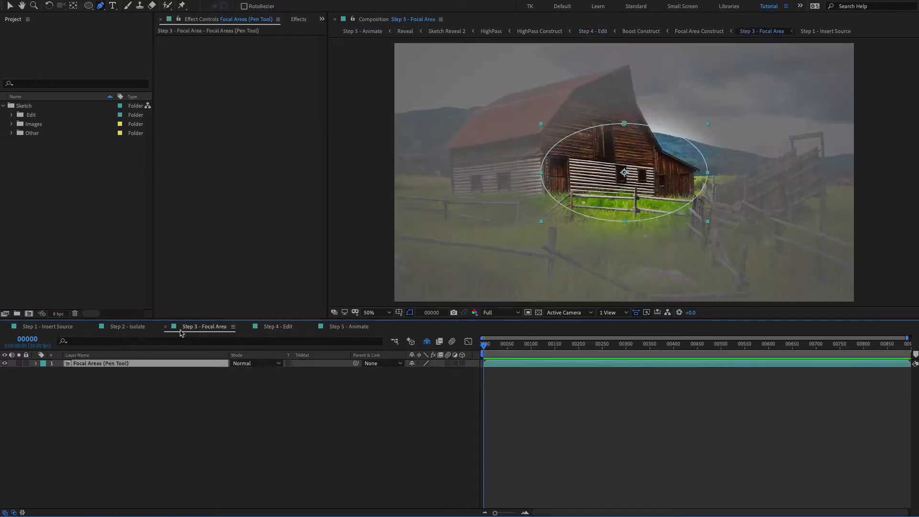
Step: Hide the Focal Areas (Pen Tool) layer, compare the sketch in Step 4 - Edit, and show the layer again
left_click(4, 364)
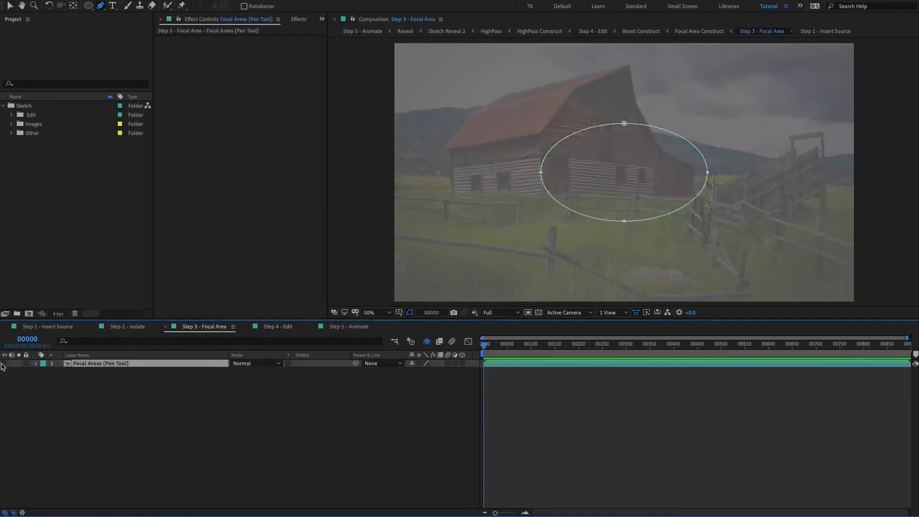
left_click(272, 328)
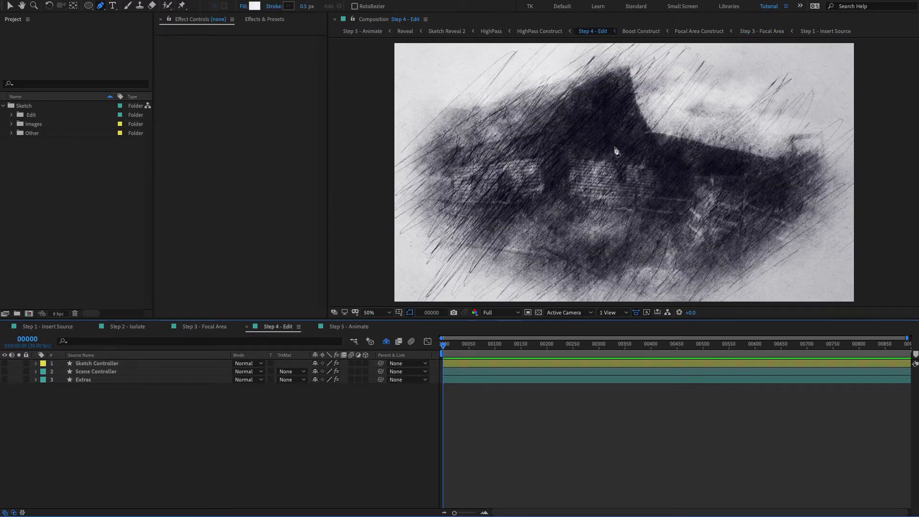
left_click(196, 327)
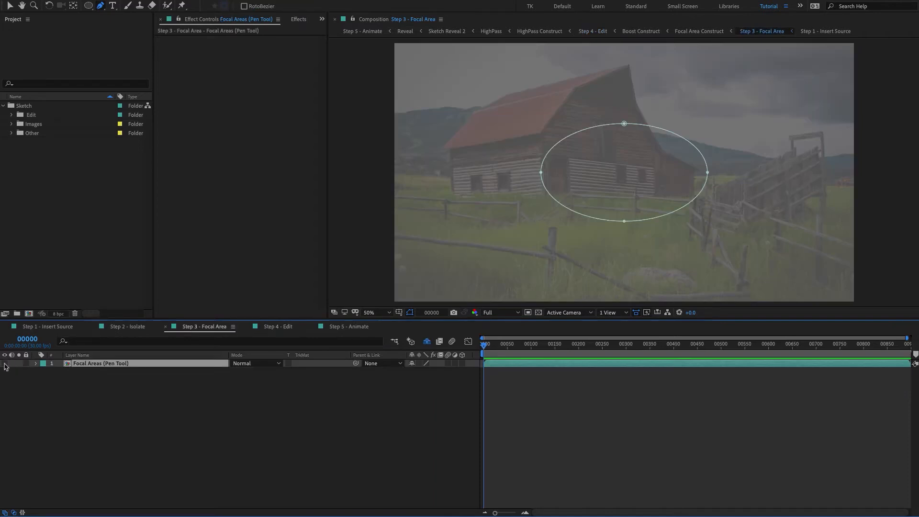
left_click(275, 328)
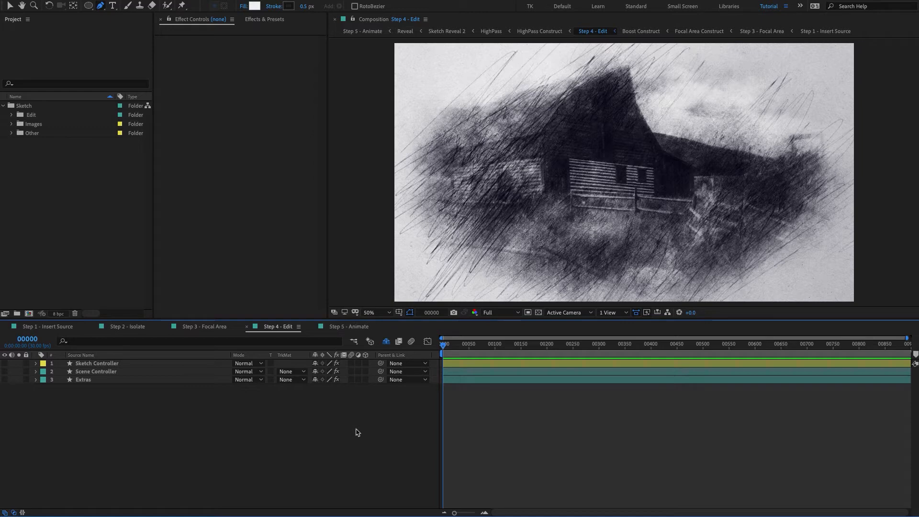
Step: Try moving the elliptical focal mask left onto the barn's long side wall, and check the sketch in Step 4 - Edit
left_click(215, 330)
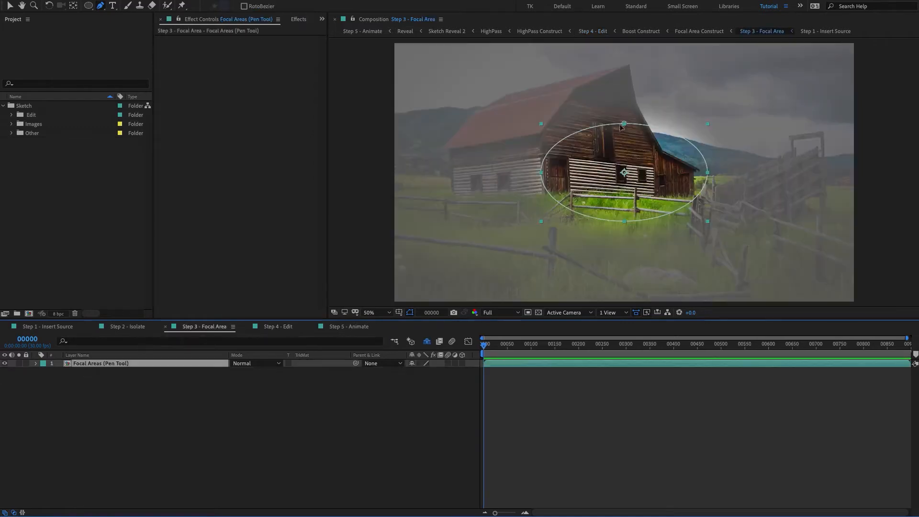
key("v")
left_click_drag(652, 156, 575, 150)
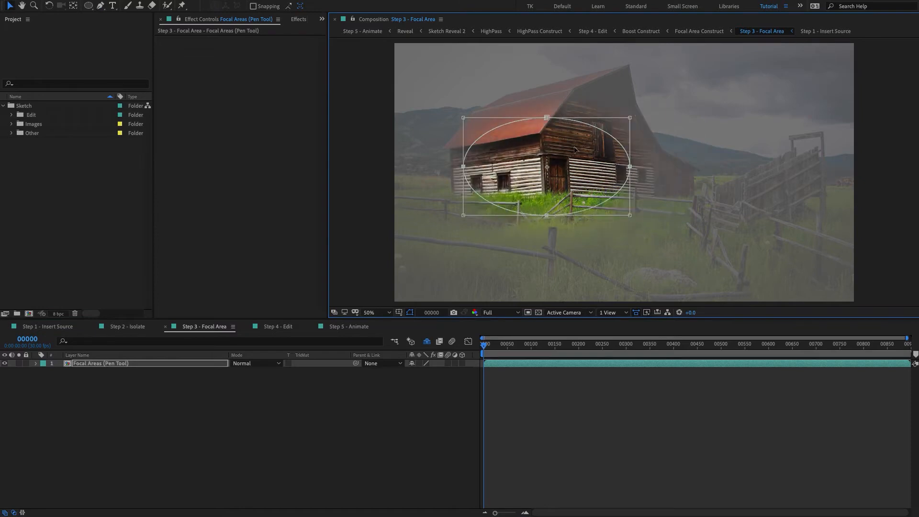
left_click(248, 446)
left_click(276, 327)
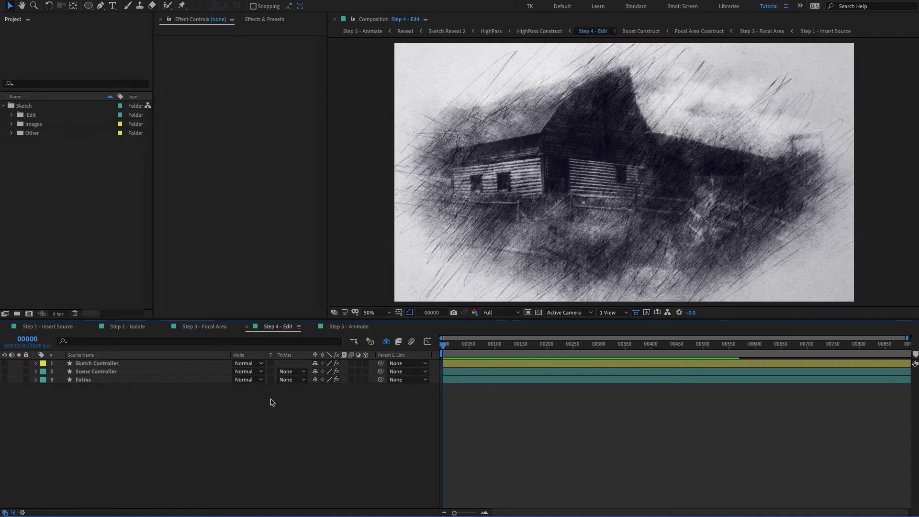
left_click(191, 329)
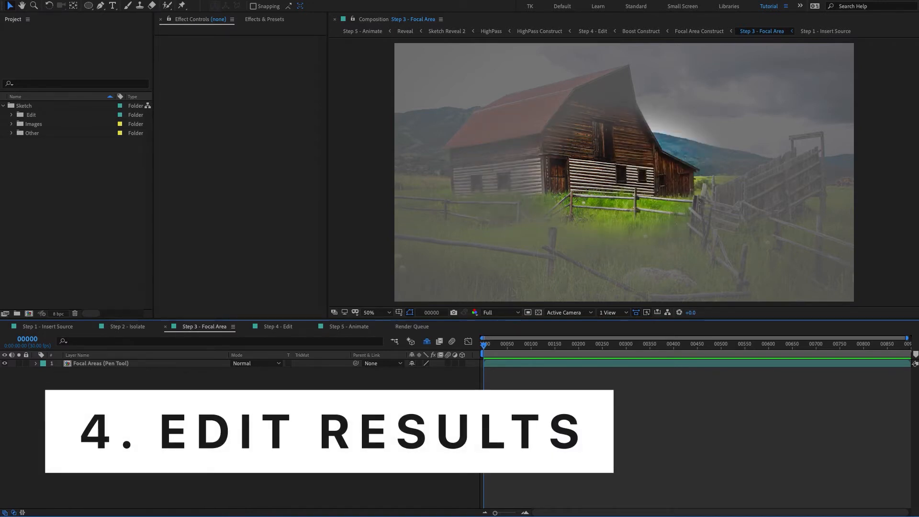
Step: In Step 4 - Edit, examine the effect controls of the Sketch Controller, Scene Controller and Extras layers
left_click(278, 327)
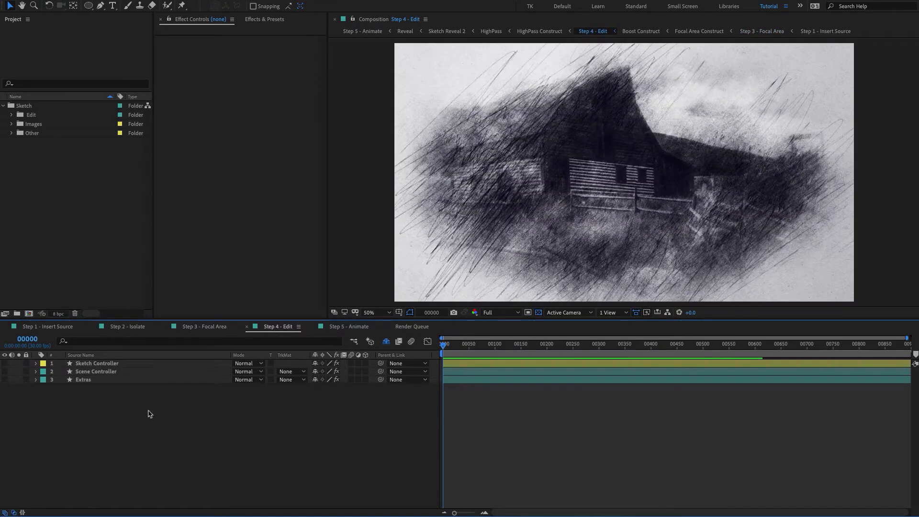
left_click(114, 364)
left_click(109, 372)
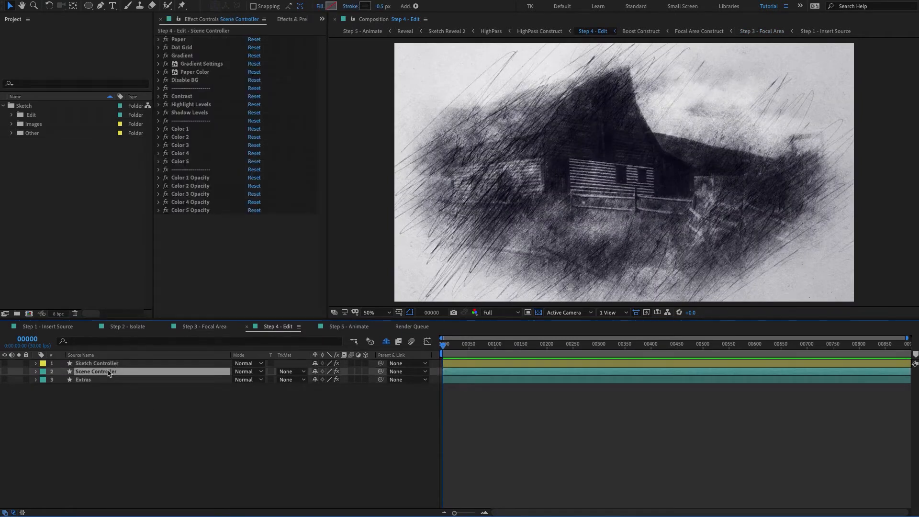
left_click(96, 381)
left_click(98, 365)
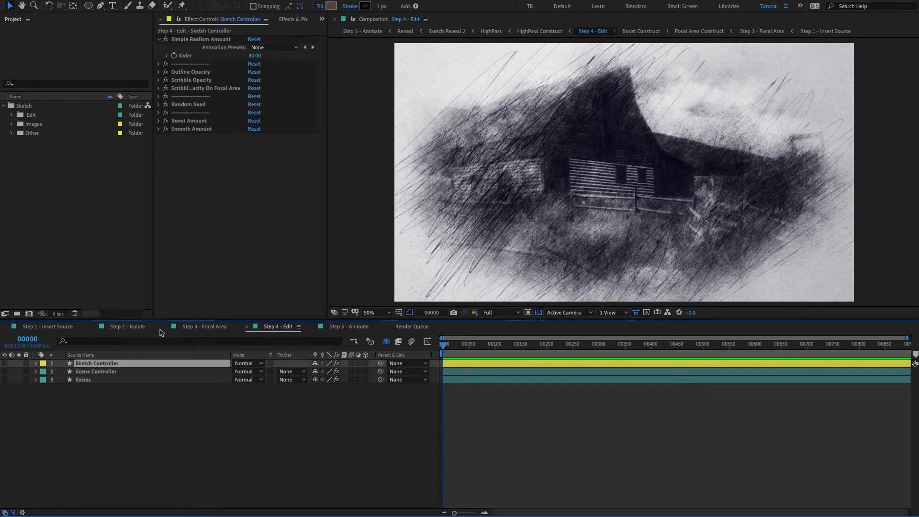
left_click(91, 381)
left_click(95, 364)
left_click(97, 372)
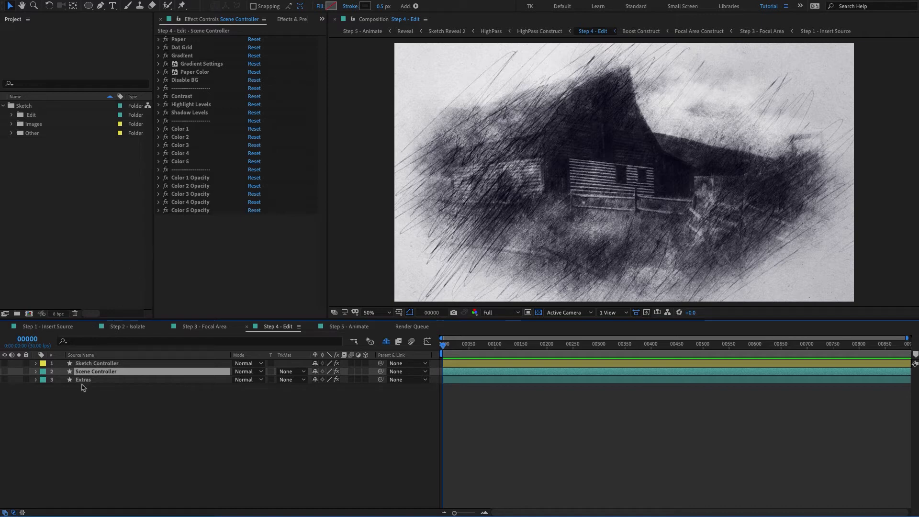
left_click(95, 381)
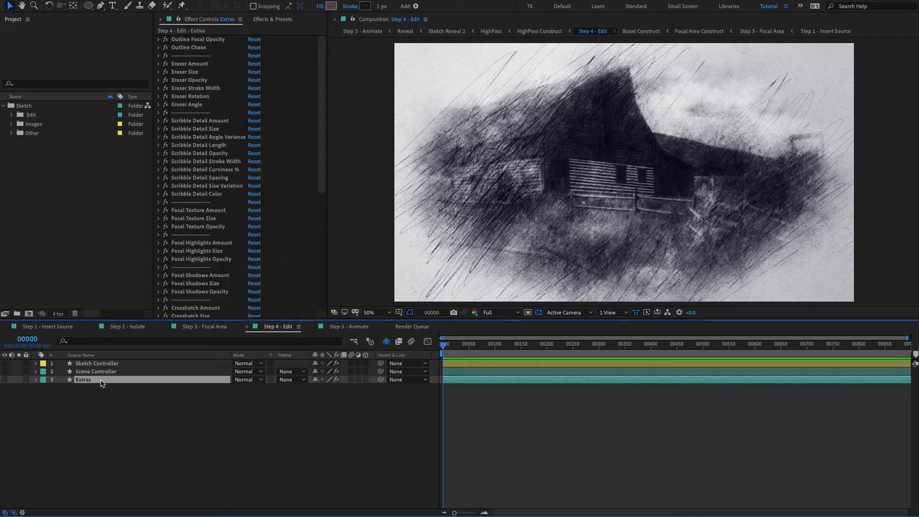
Step: Reveal the hidden shy layers in Step 4 - Edit and select the Custom CC layer to show its Curves effect
left_click(386, 342)
scroll(96, 374, "down", 3)
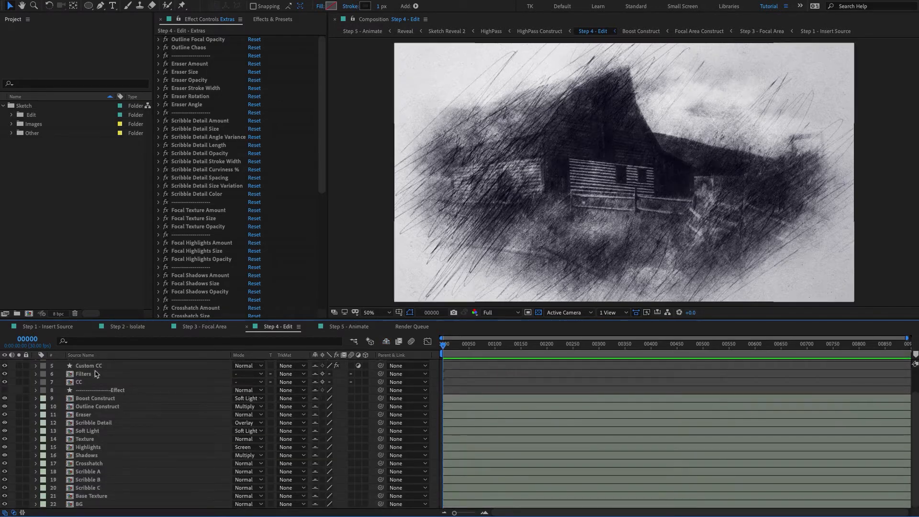
scroll(95, 374, "up", 2)
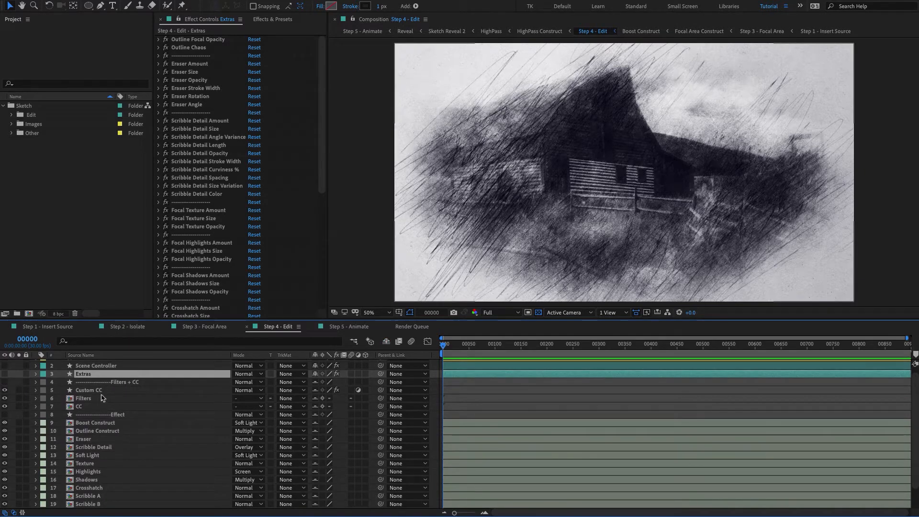
left_click(98, 390)
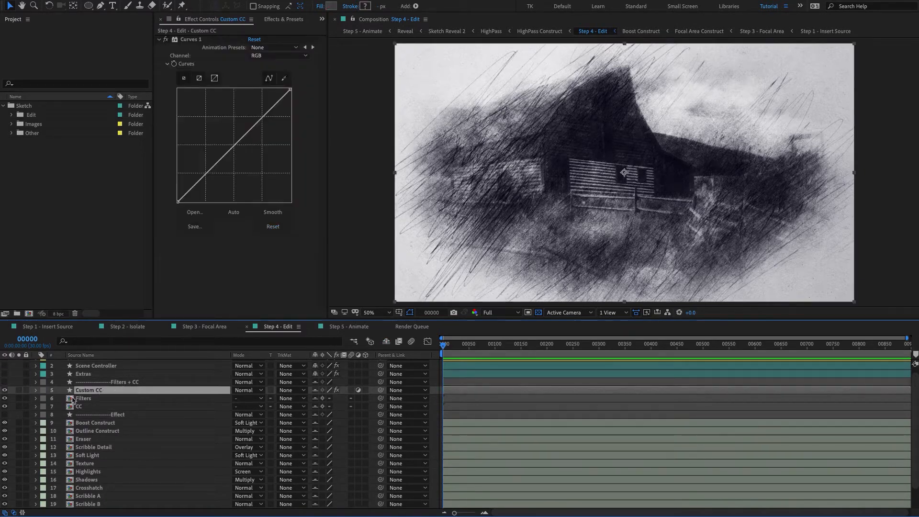
Step: Look over the sketch layers from Boost Construct down, hide the shy layers again, and select the Sketch Controller
left_click(126, 424)
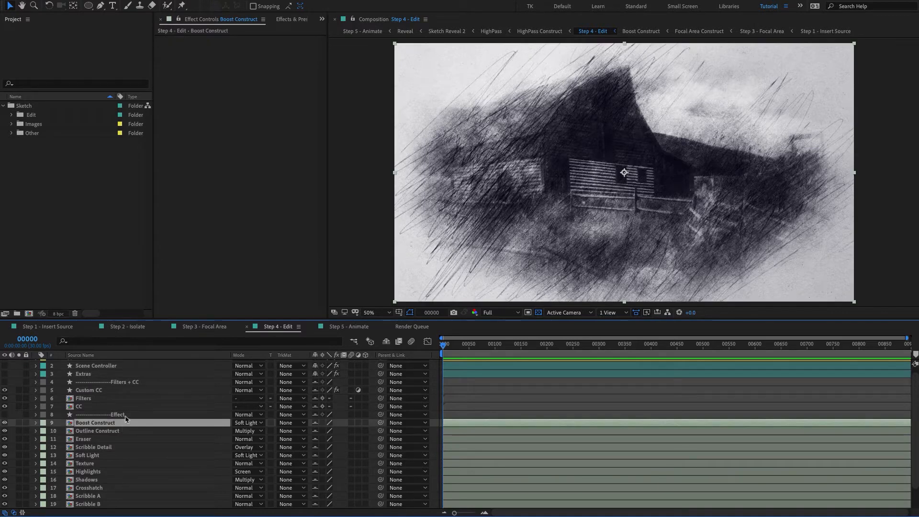
scroll(128, 443, "down", 3)
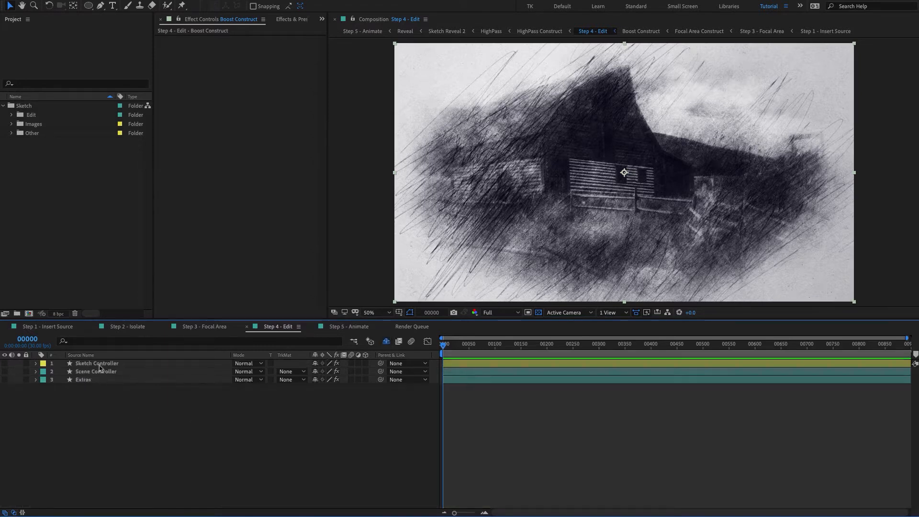
left_click(100, 365)
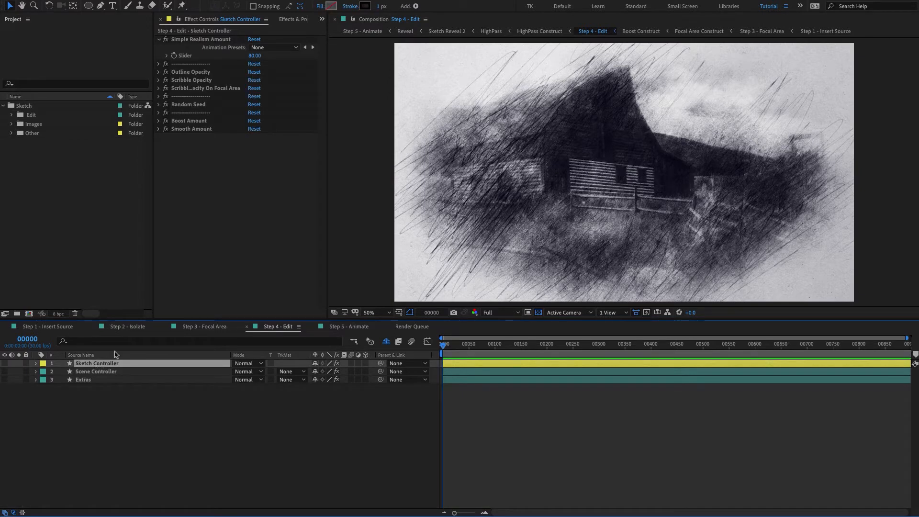
Step: Set the Sketch Controller's Simple Realism Amount slider to 50
left_click(207, 41)
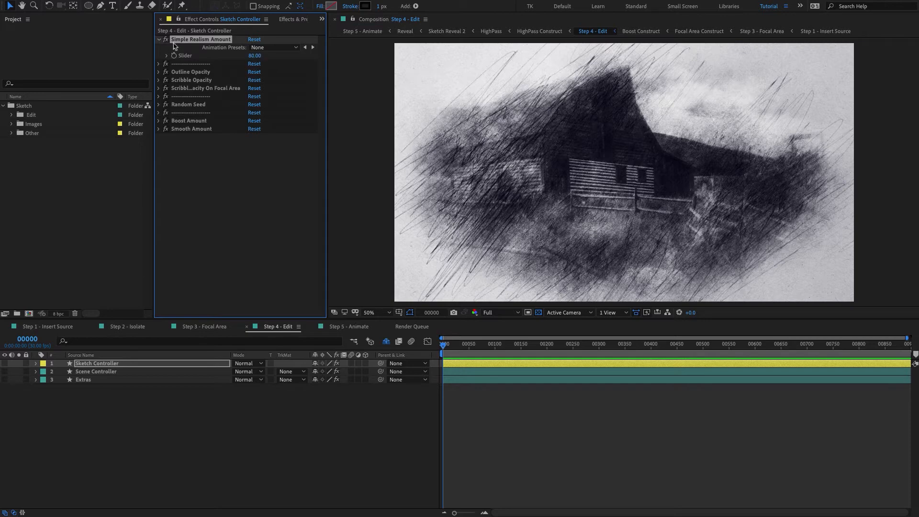
left_click(255, 56)
type("50")
key("Return")
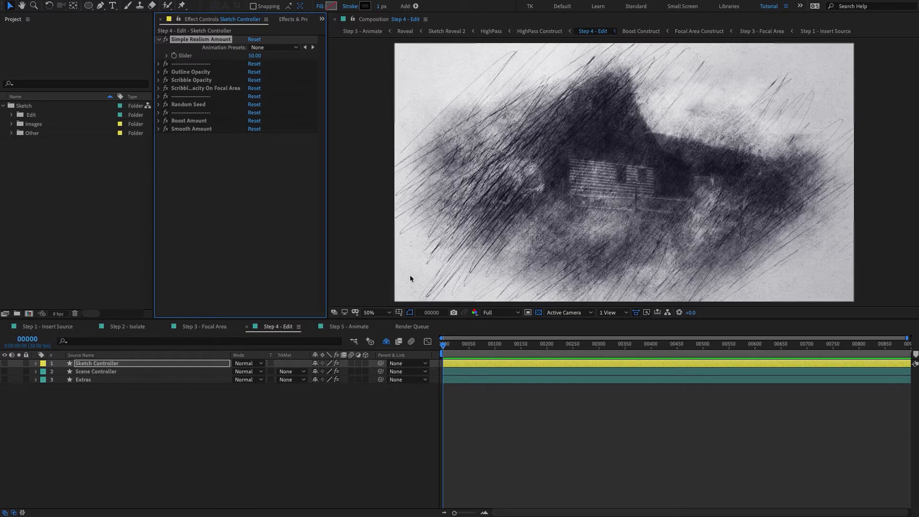
Step: Compare the looser sketch with the Focal Areas (Pen Tool) layer hidden in Step 3 - Focal Area, and show the layer again
left_click(205, 327)
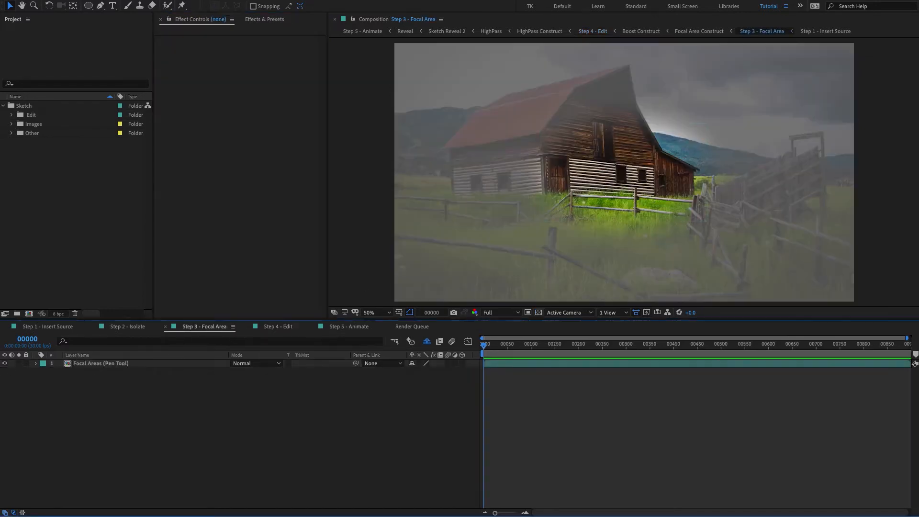
left_click(4, 364)
left_click(283, 327)
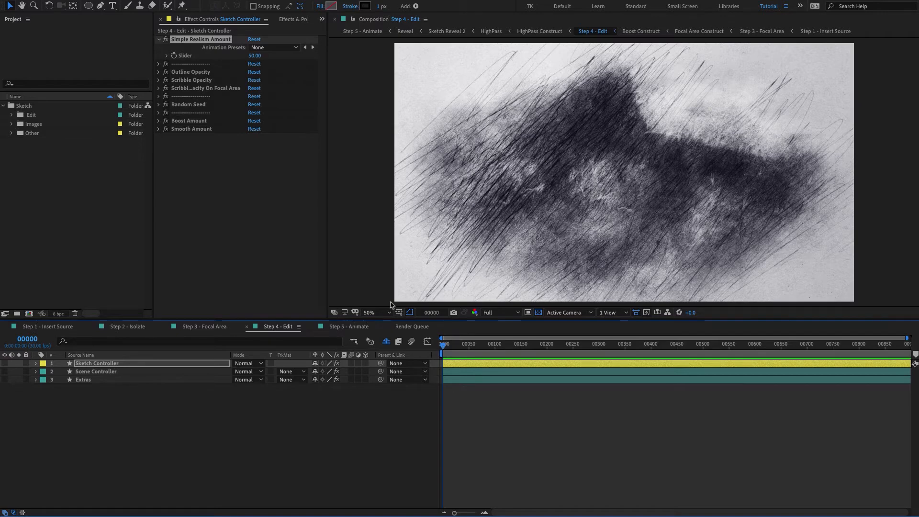
left_click(210, 326)
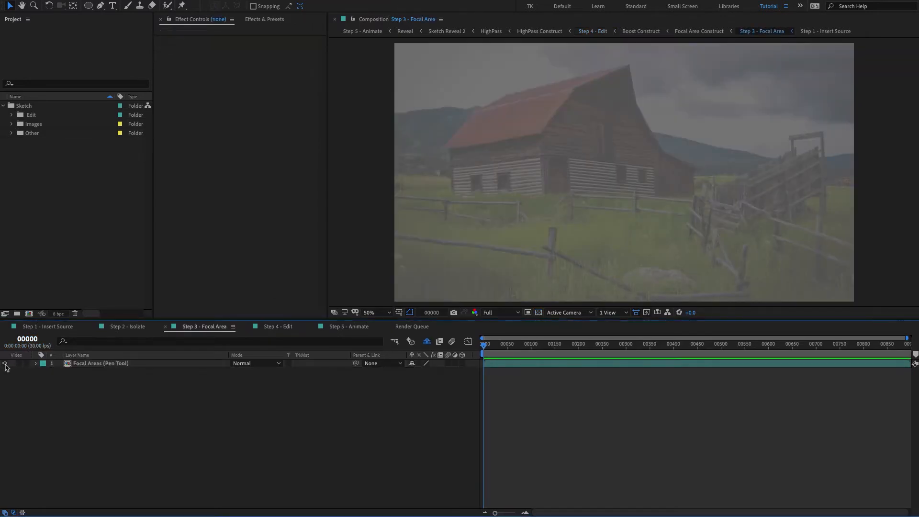
left_click(277, 326)
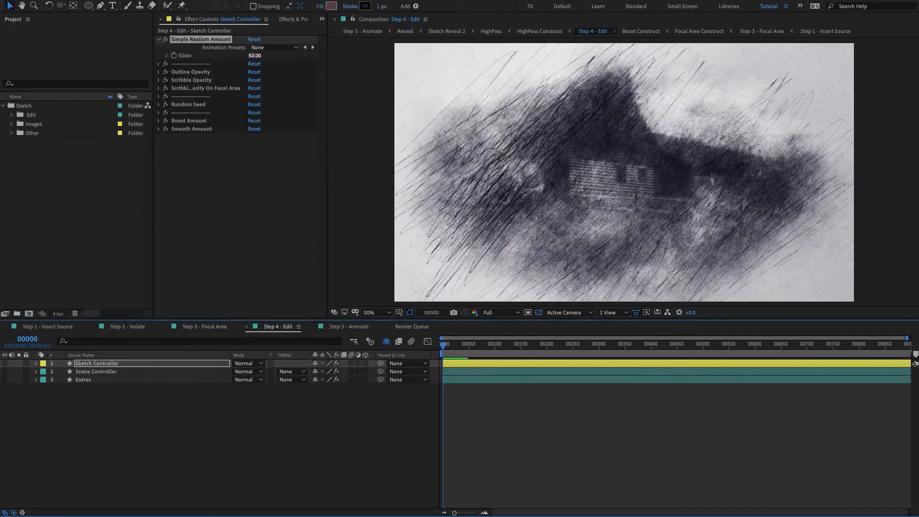
Step: Try a Simple Realism Amount of 90 in the Sketch Controller, and settle on 80
left_click(254, 55)
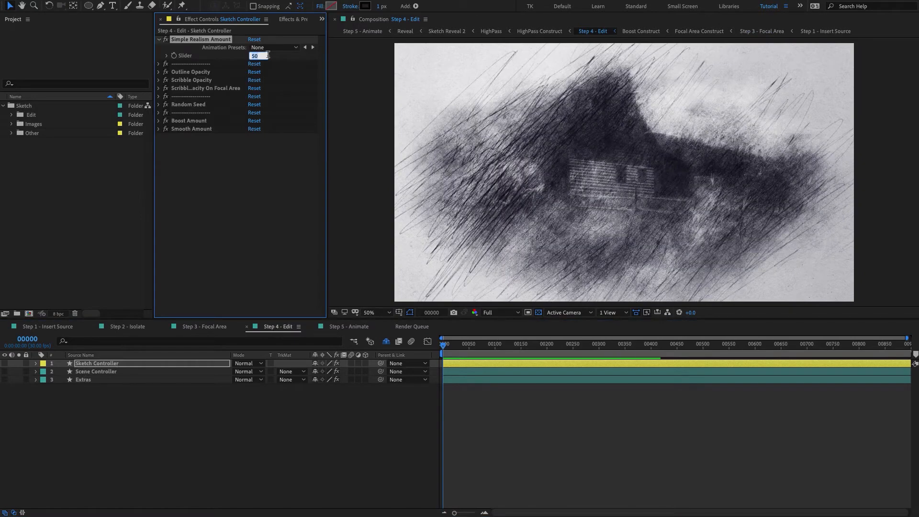
type("90")
key("Return")
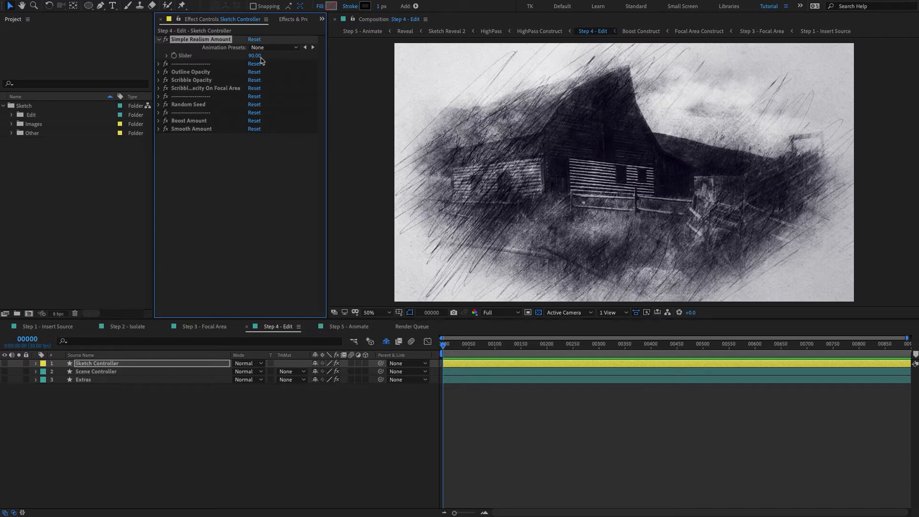
left_click(261, 58)
type("80")
key("Return")
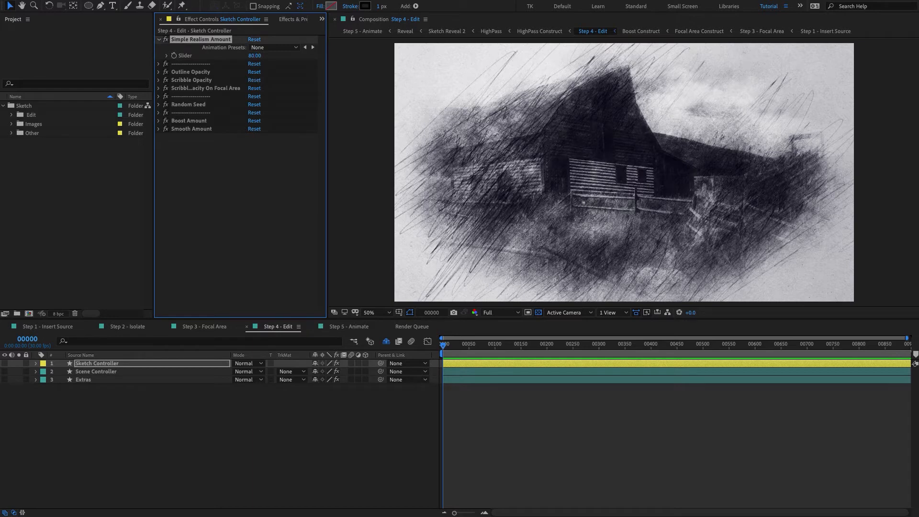
Step: Try a Scribble Opacity of 50 in the Sketch Controller, and restore the stronger scribbles
left_click(205, 73)
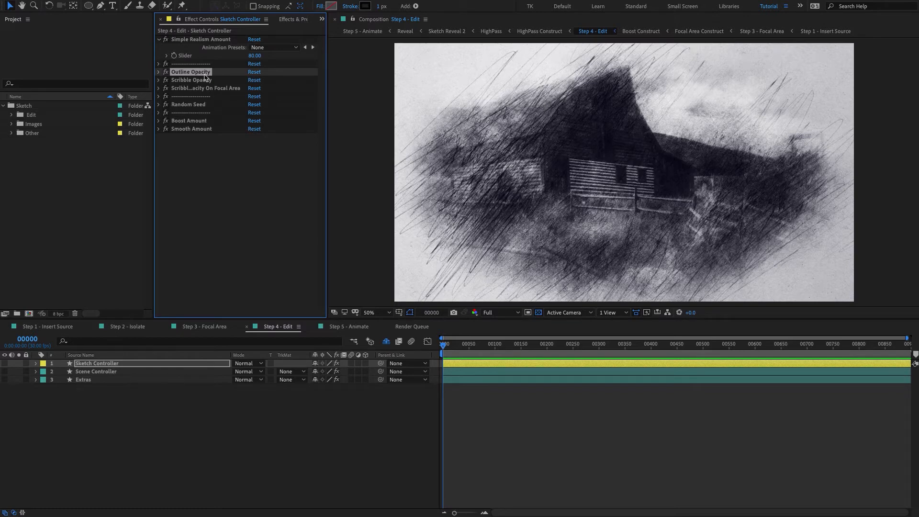
left_click(207, 79)
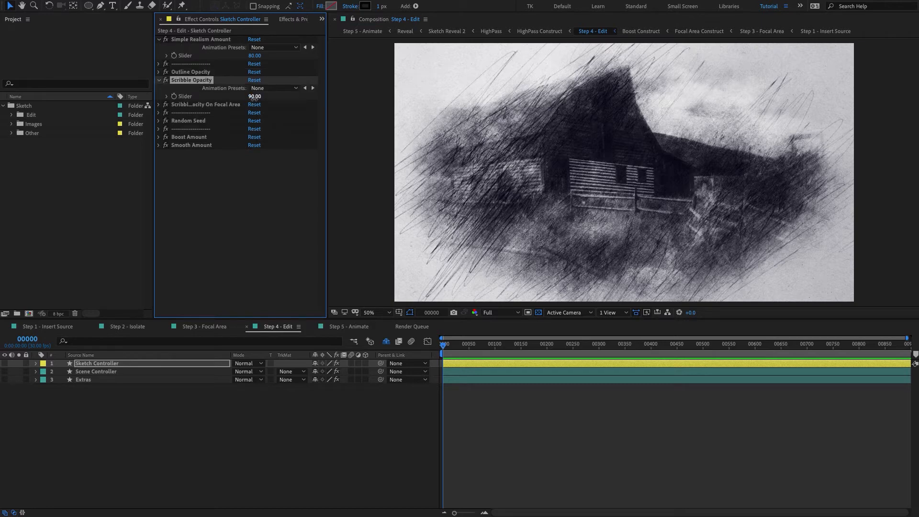
left_click(254, 96)
type("50")
key("Return")
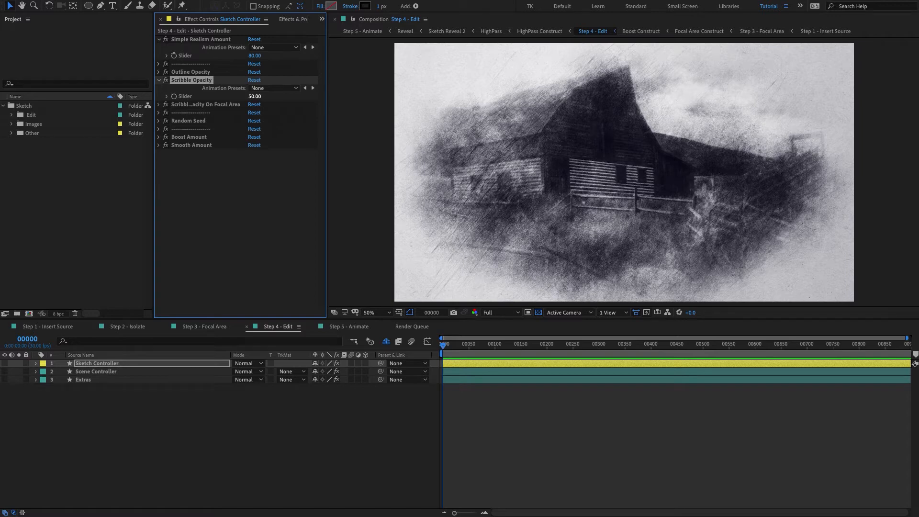
left_click_drag(255, 97, 268, 96)
left_click(159, 80)
Step: Try a Scribble Opacity On Focal Area of 80 in the Sketch Controller
left_click(208, 89)
key("Return")
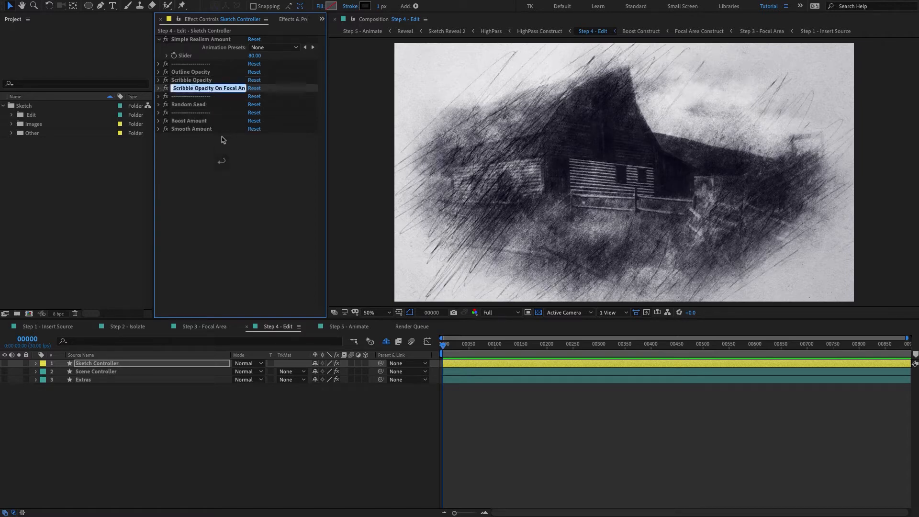
key("Return")
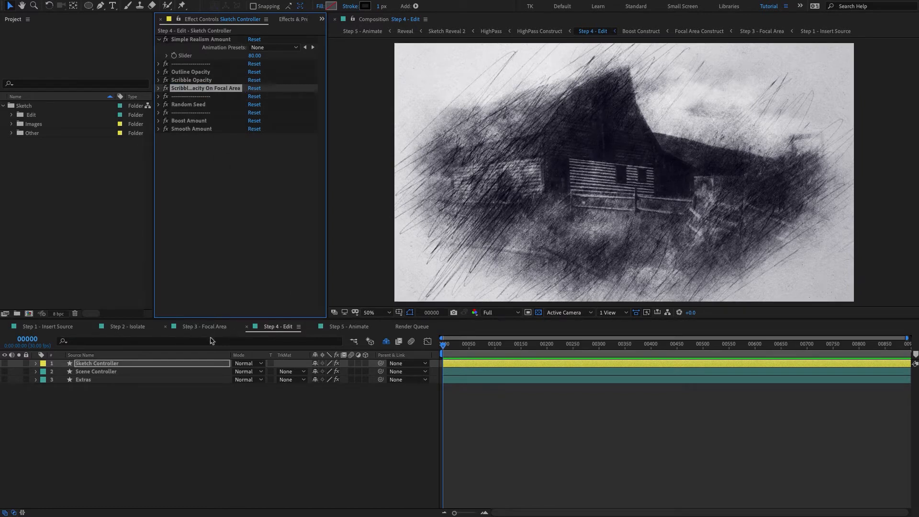
left_click(159, 88)
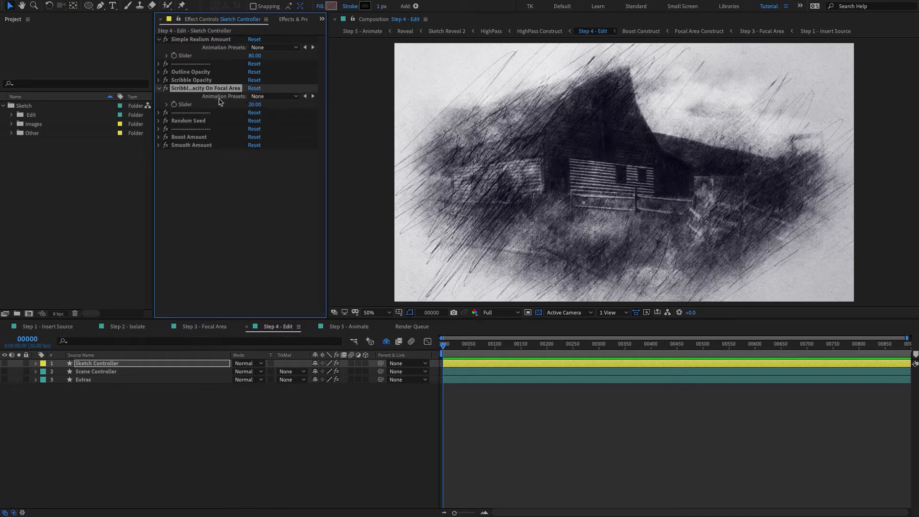
left_click(253, 109)
type("80")
key("Return")
left_click(158, 89)
Step: Look at the Random Seed and Boost Amount effects of the Sketch Controller
left_click(188, 107)
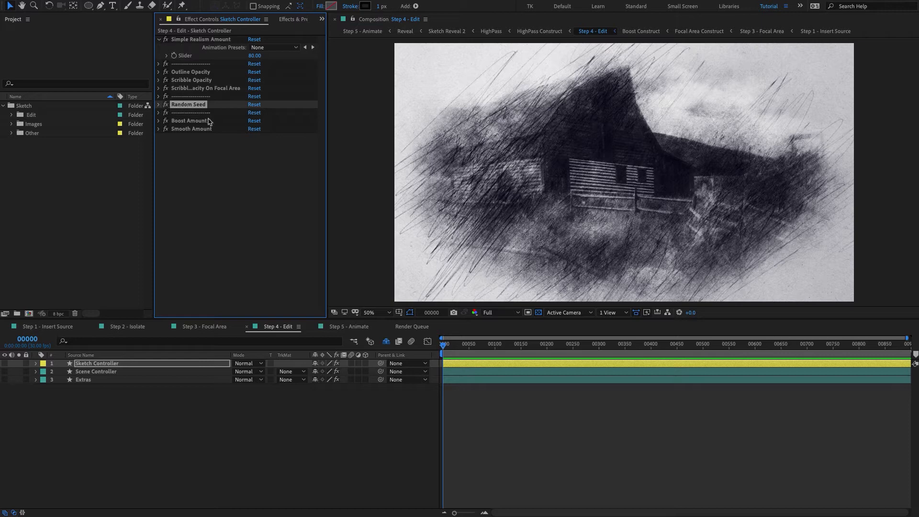
left_click(203, 121)
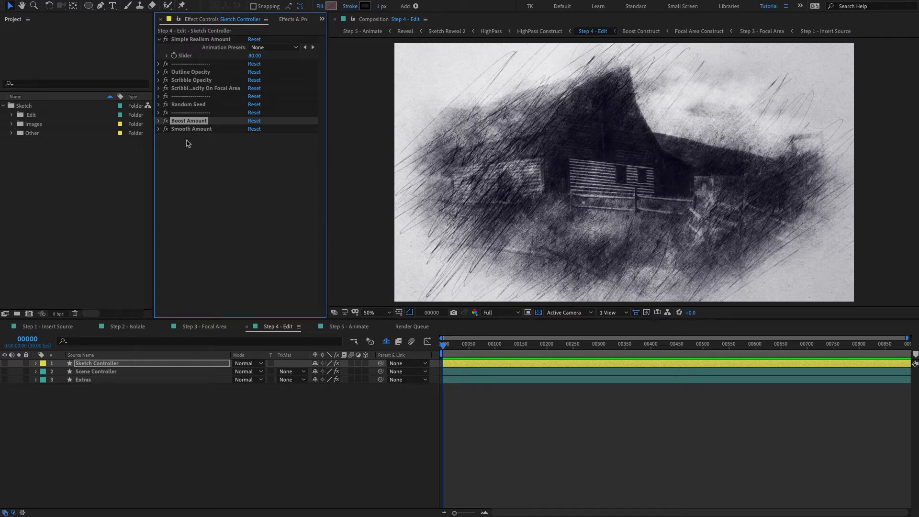
left_click(198, 158)
Step: In the Scene Controller, disable the Paper background and enable the Dot Grid
left_click(109, 372)
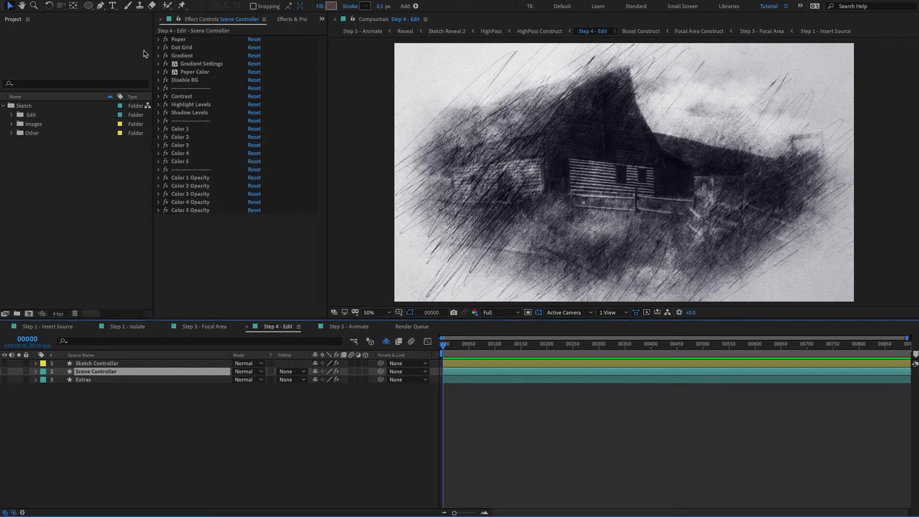
left_click(193, 41)
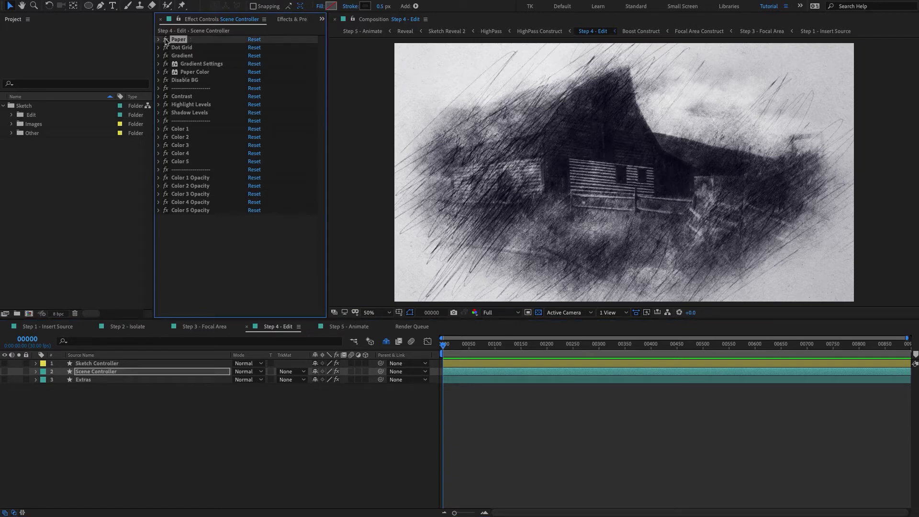
left_click(158, 39)
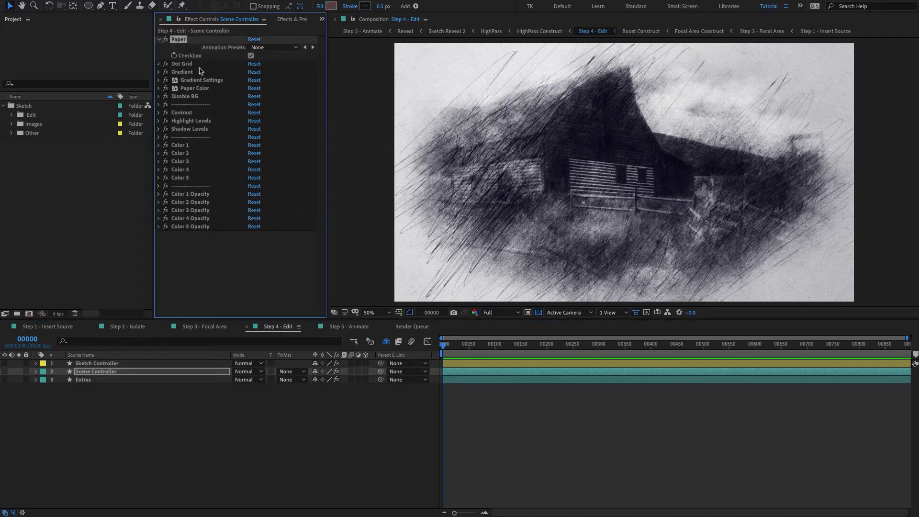
left_click(158, 64)
left_click(251, 55)
left_click(251, 80)
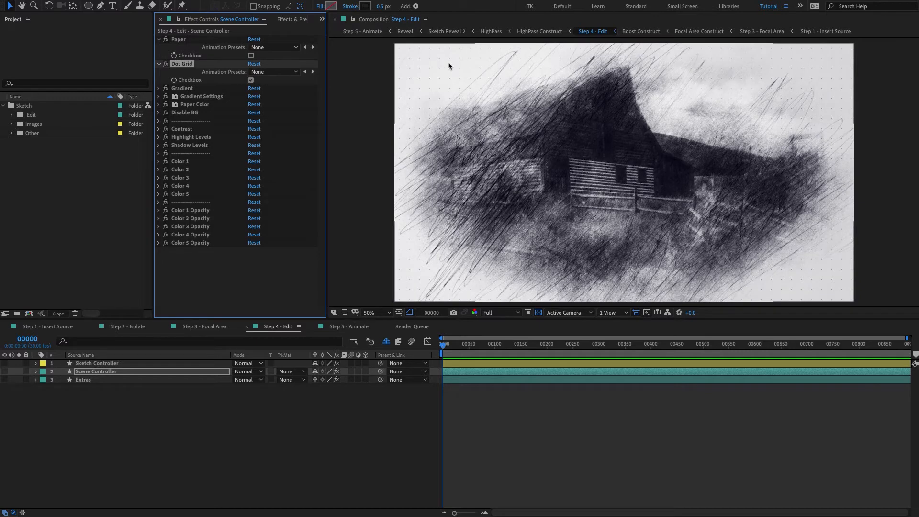
left_click(272, 274)
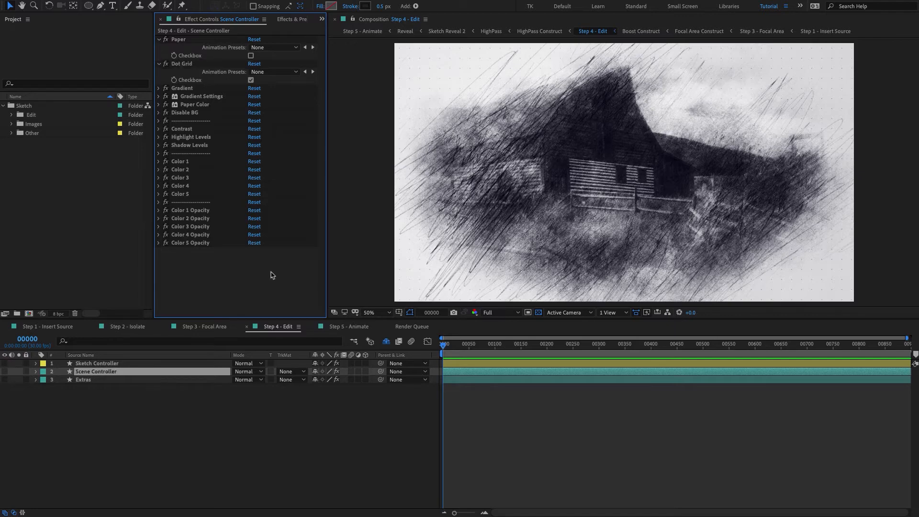
Step: Disable the Dot Grid, enable the Gradient background, and look into Gradient Settings
left_click(251, 80)
left_click(159, 88)
left_click(251, 104)
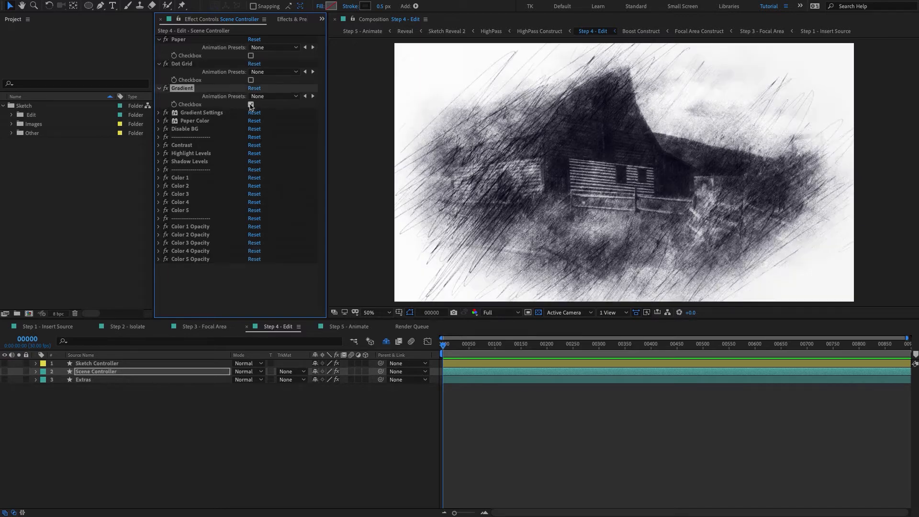
left_click(206, 113)
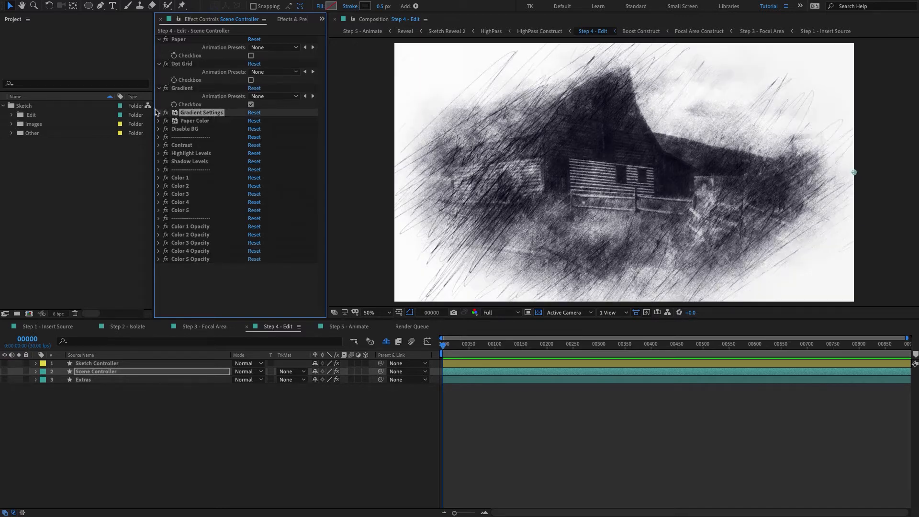
left_click(159, 113)
left_click(159, 112)
Step: Disable the Gradient and try Disable BG, checking the sketch with and without the transparency grid
left_click(159, 129)
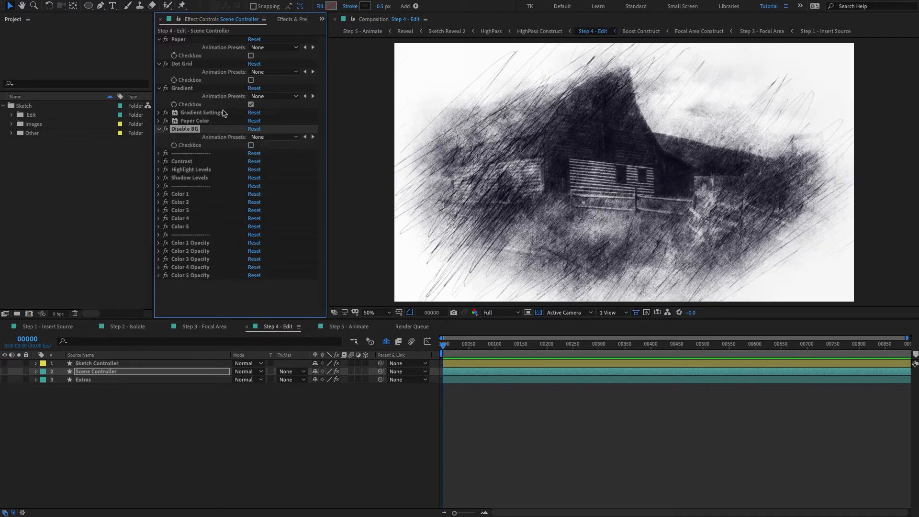
left_click(251, 104)
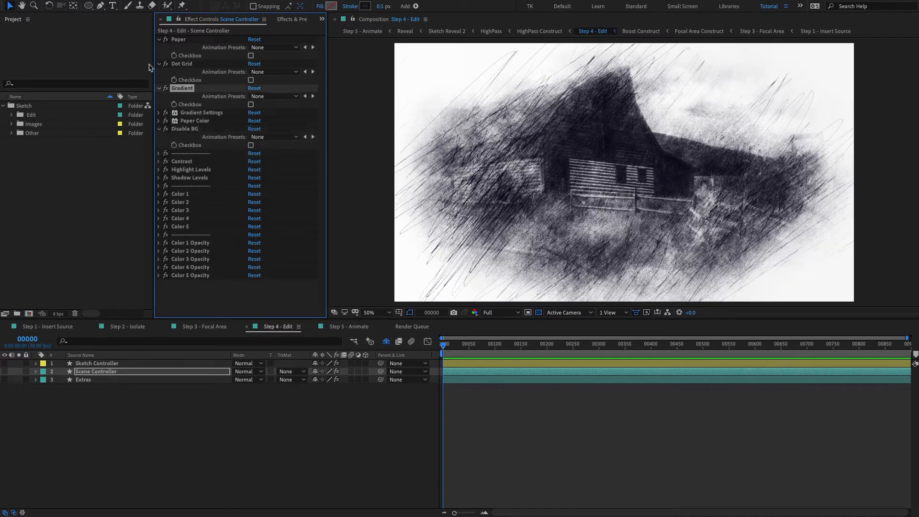
left_click(251, 145)
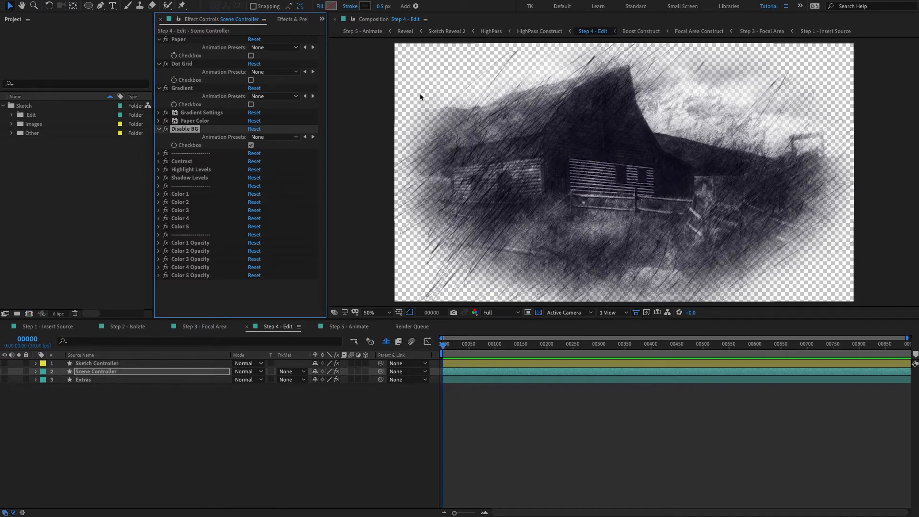
left_click(539, 312)
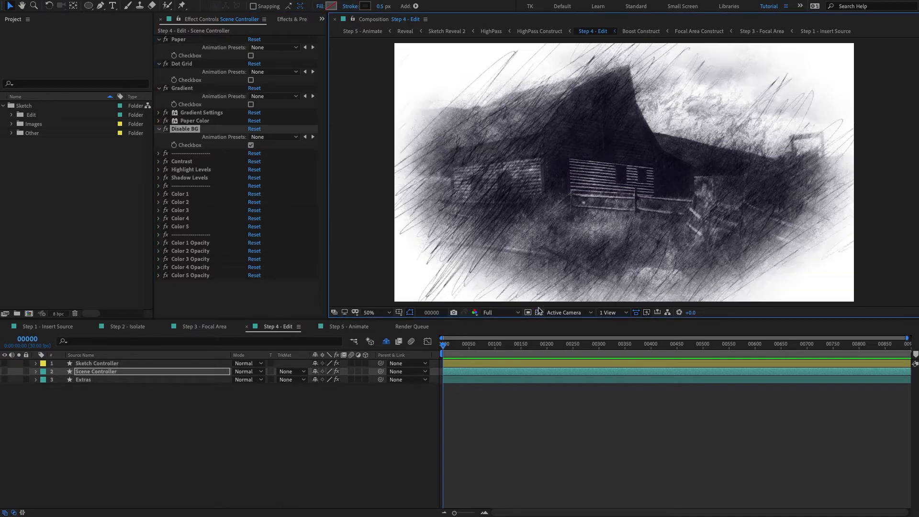
left_click(538, 312)
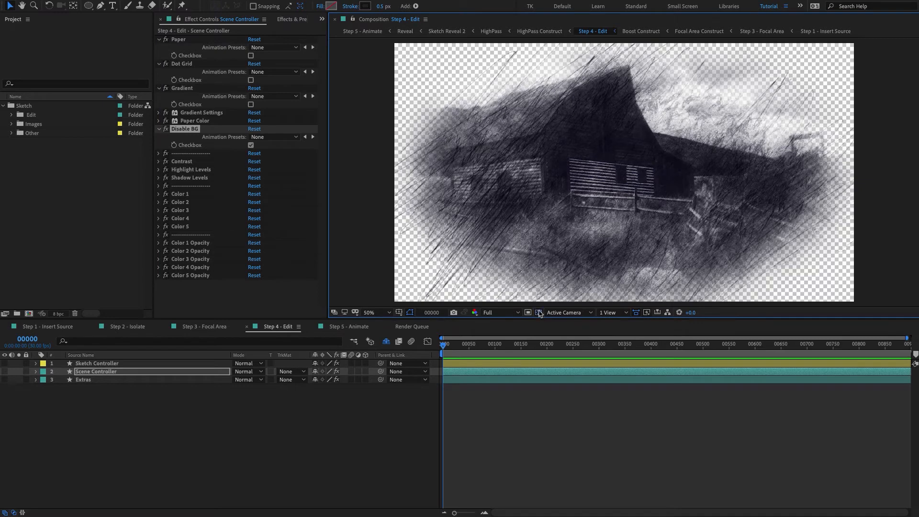
left_click(251, 145)
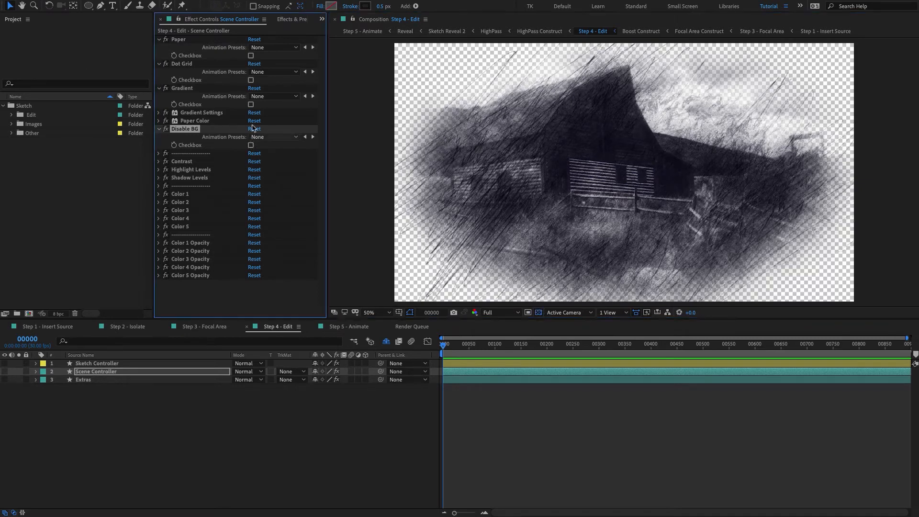
Step: Enable the Paper background again and collapse the Scene Controller's background effects
left_click(251, 56)
left_click(159, 39)
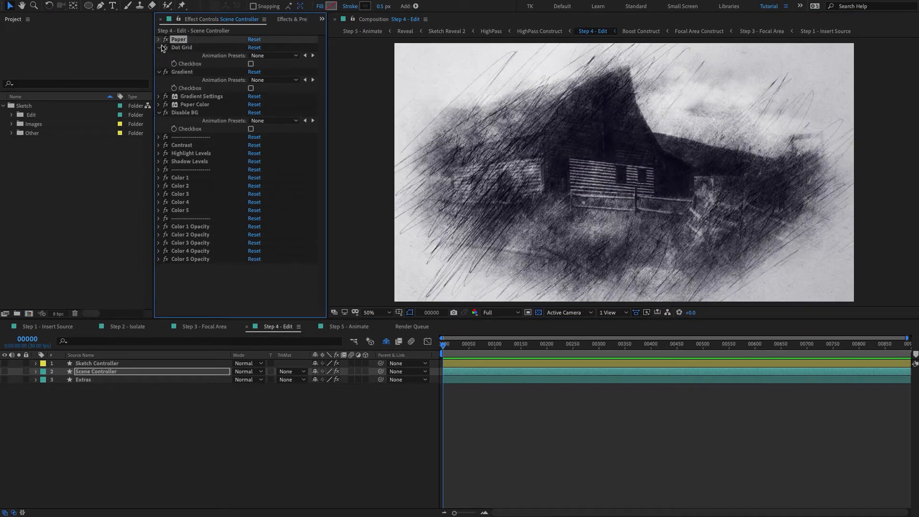
left_click(159, 48)
left_click(159, 56)
left_click(159, 80)
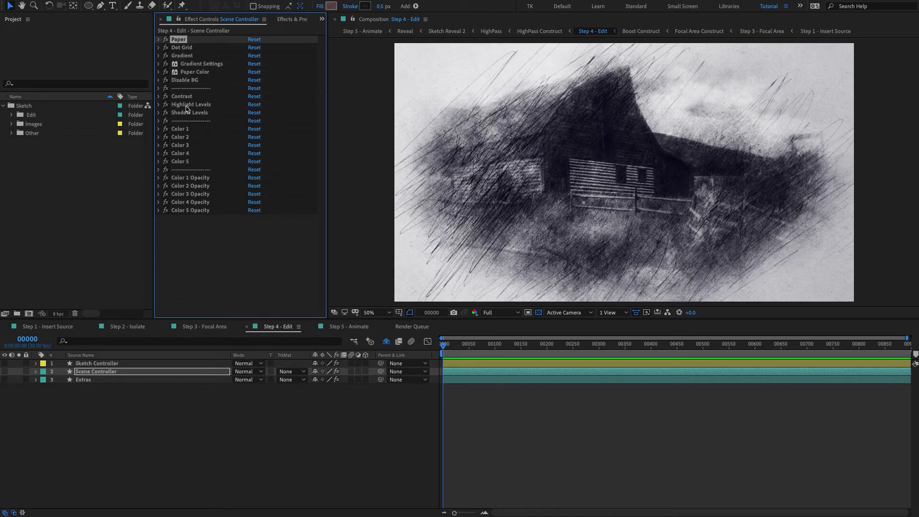
Step: Look at the Contrast, Highlight Levels and Shadow Levels effects in the Scene Controller
left_click(190, 96)
left_click(196, 105)
left_click(208, 114)
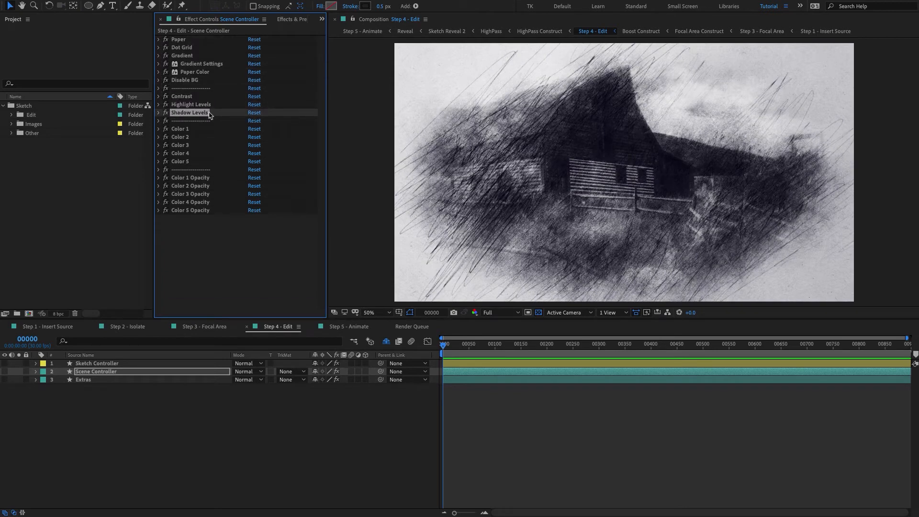
left_click(222, 263)
left_click(213, 421)
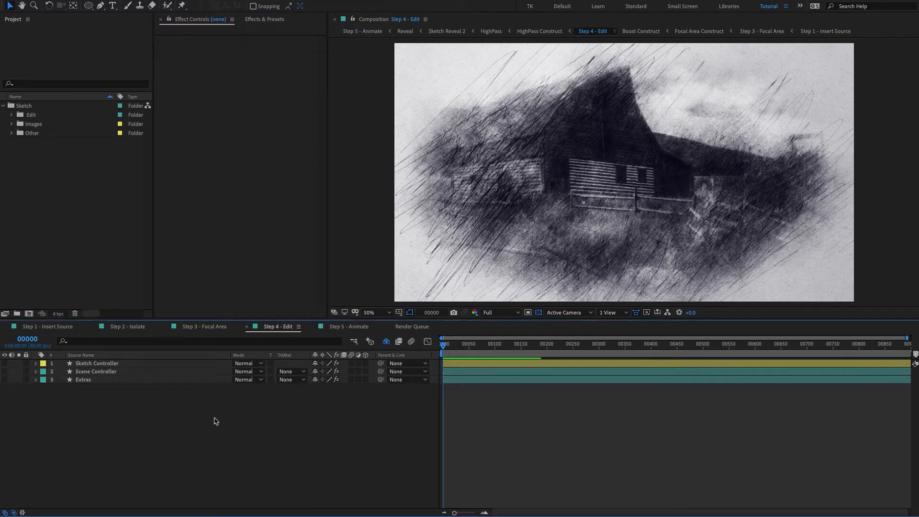
Step: Try brightening the barn photo in Step 1 - Insert Source with an upward-bent Curves effect, and delete the effect
left_click(48, 327)
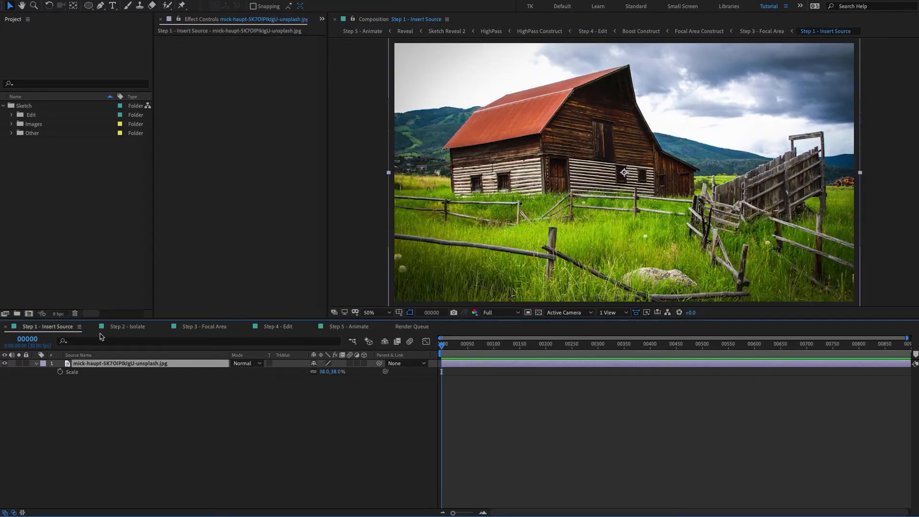
type("c")
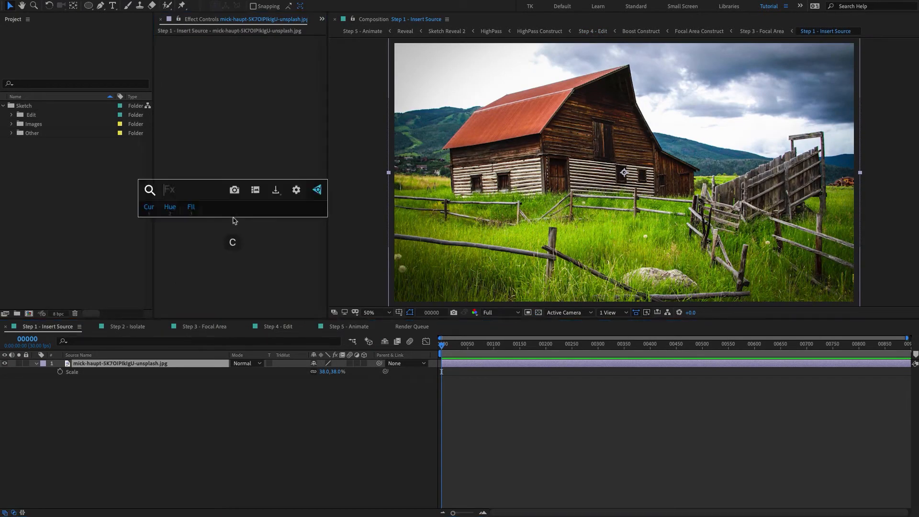
type("cur")
key("Return")
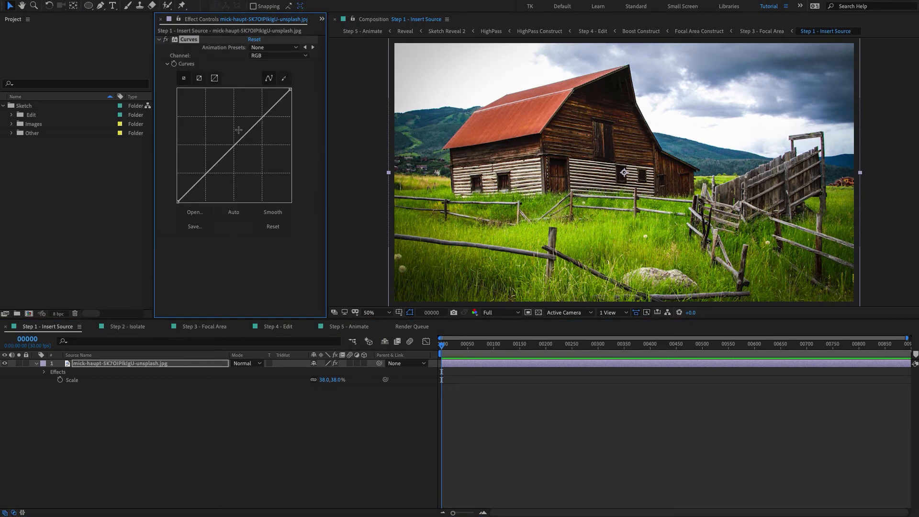
left_click_drag(238, 142, 224, 136)
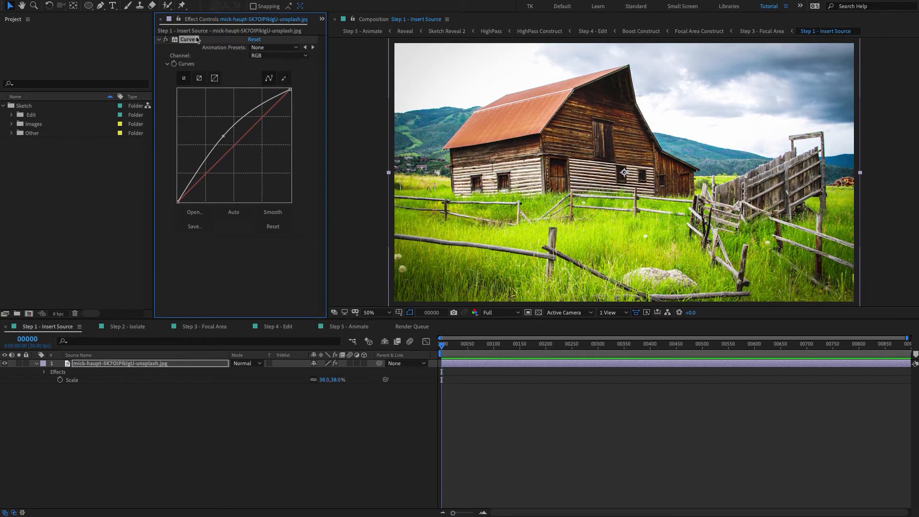
key("Delete")
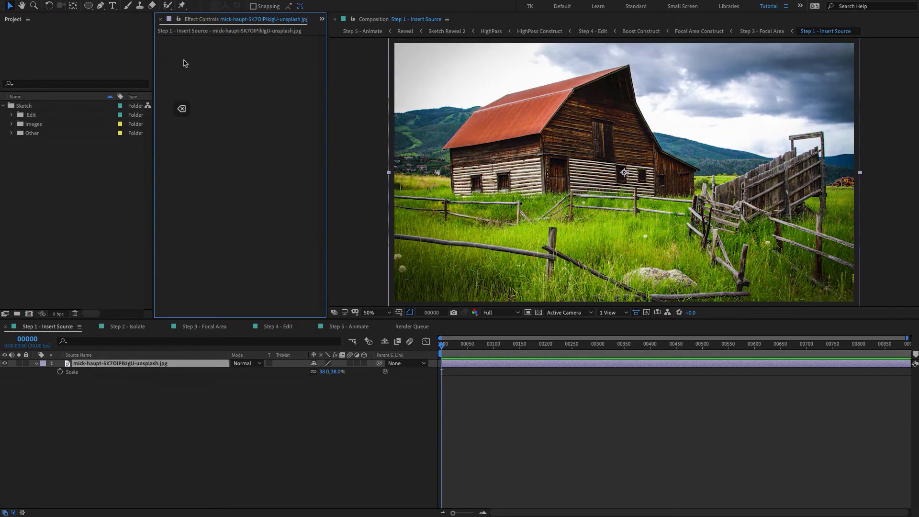
Step: Return to Step 4 - Edit and expand the Color 1 to Color 5 effects of the Scene Controller
left_click(278, 327)
left_click(105, 373)
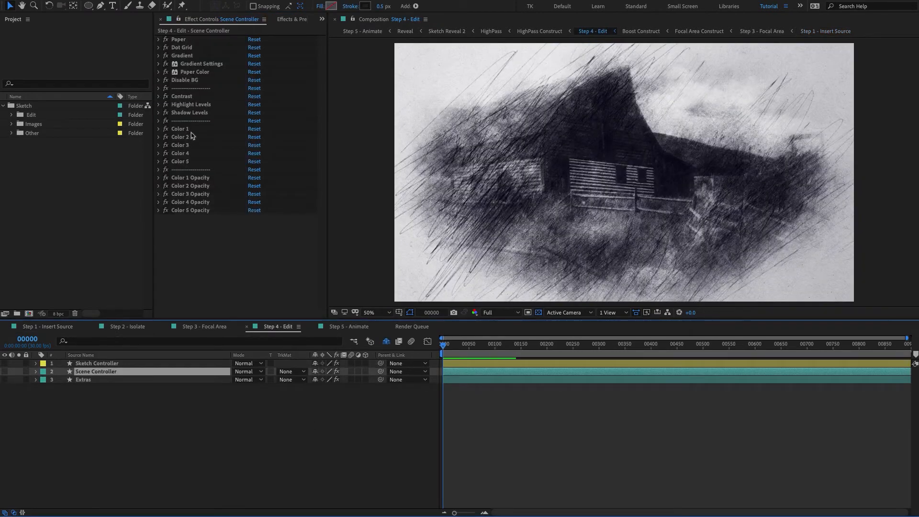
left_click(189, 130)
left_click(183, 161, "shift")
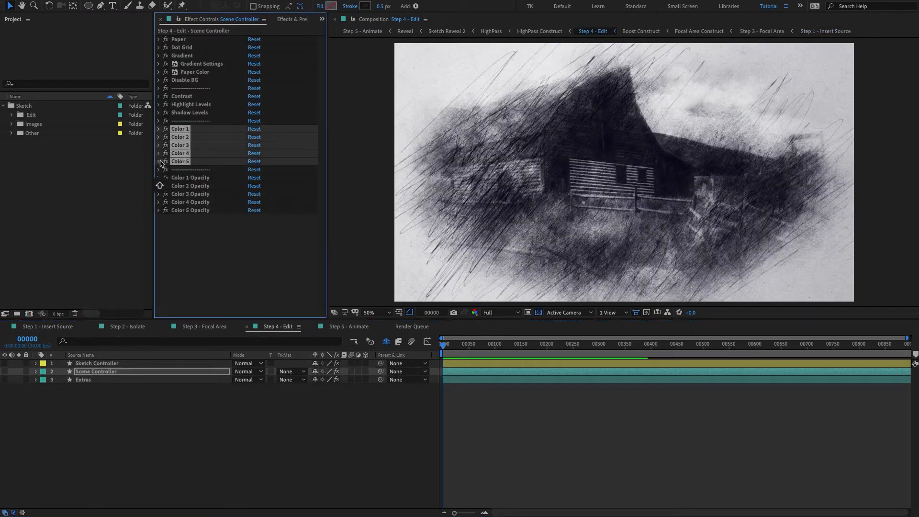
left_click(159, 161)
left_click(238, 309)
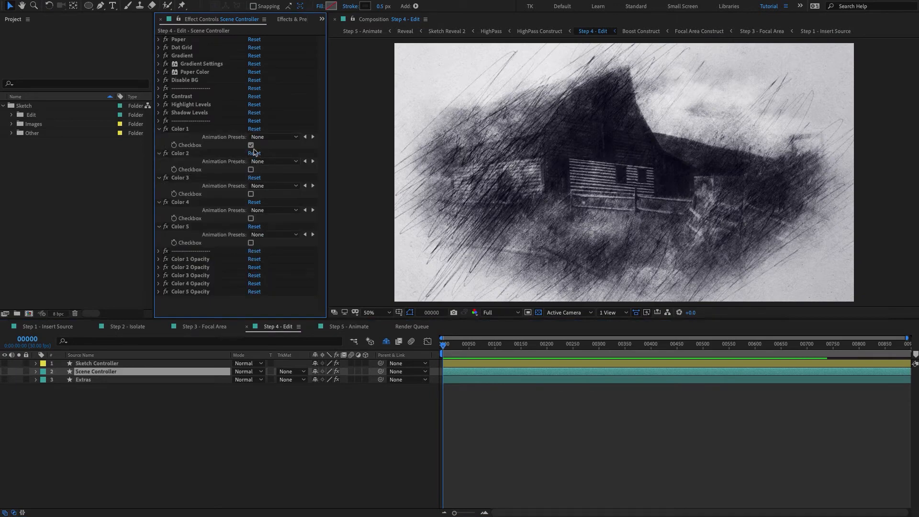
Step: Disable Color 1 and try the Color 2, Color 3 and Color 4 looks in turn, leaving Color 4 enabled
left_click(251, 145)
left_click(251, 170)
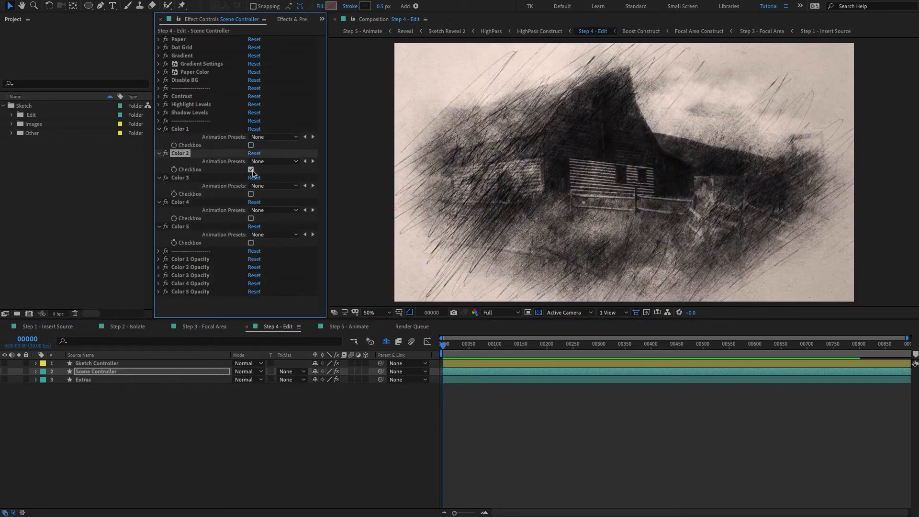
left_click(251, 194)
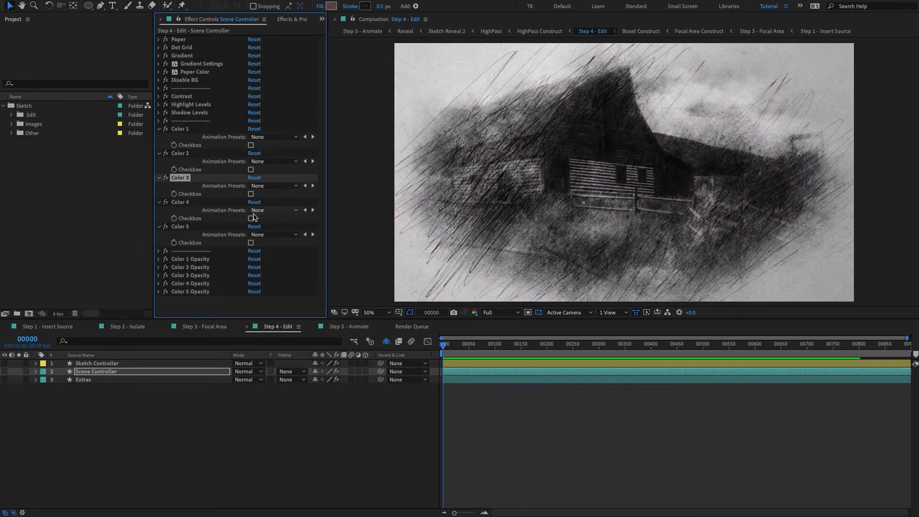
left_click(253, 214)
left_click(245, 217)
left_click(251, 219)
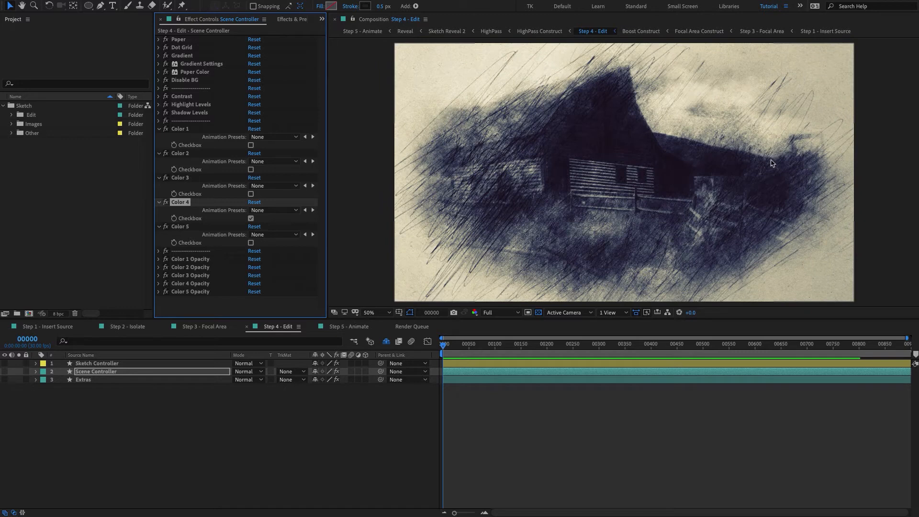
Step: Try the Color 4 look at reduced strength by setting Color 4 Opacity to 50
left_click(201, 283)
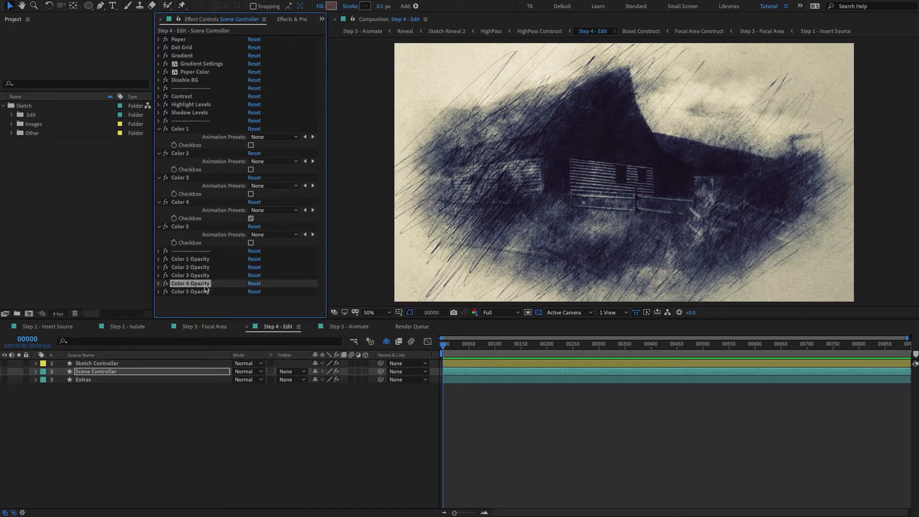
left_click(159, 284)
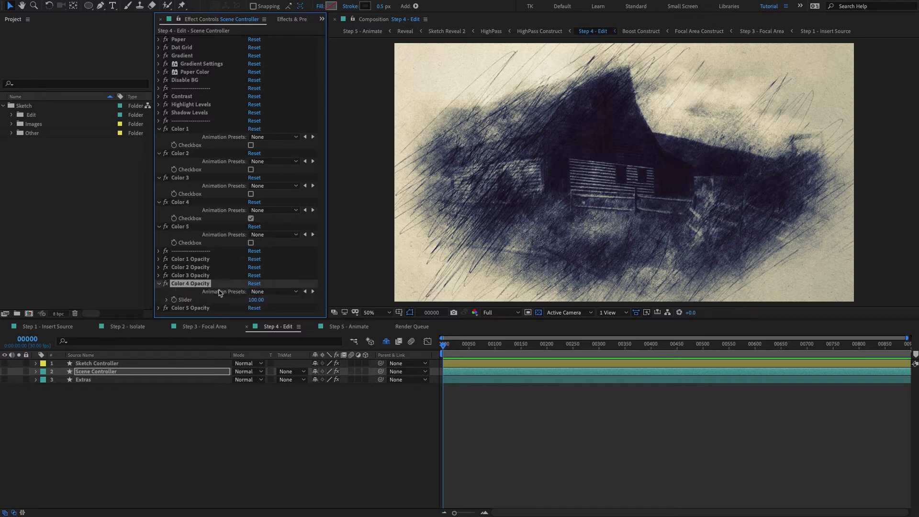
left_click(256, 300)
type("50")
key("Return")
Step: Restore the Color 1 look and the previous Color 4 Opacity, and collapse all Scene Controller effects
left_click(166, 283)
key("ctrl+a")
left_click(159, 284)
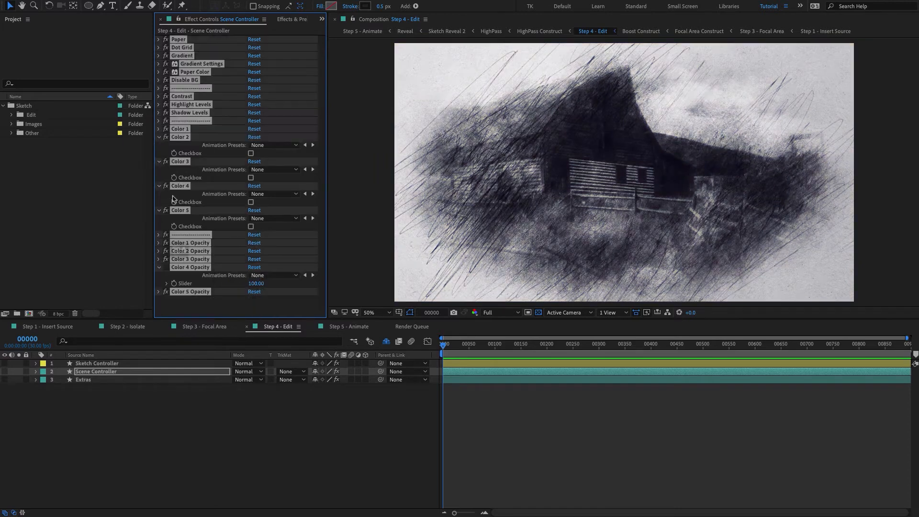
left_click(217, 271)
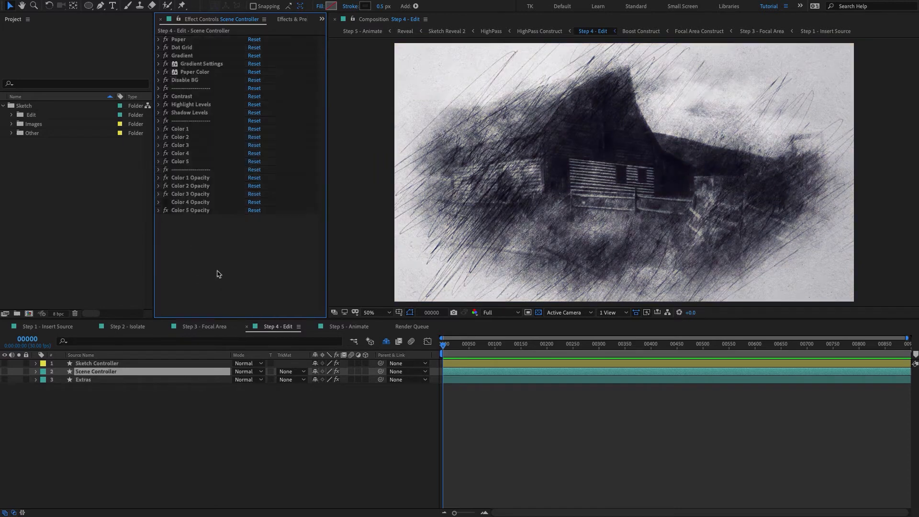
Step: Examine the Extras layer's effect list from the eraser controls to Master Resize, including the Focal Texture Amount slider
left_click(79, 380)
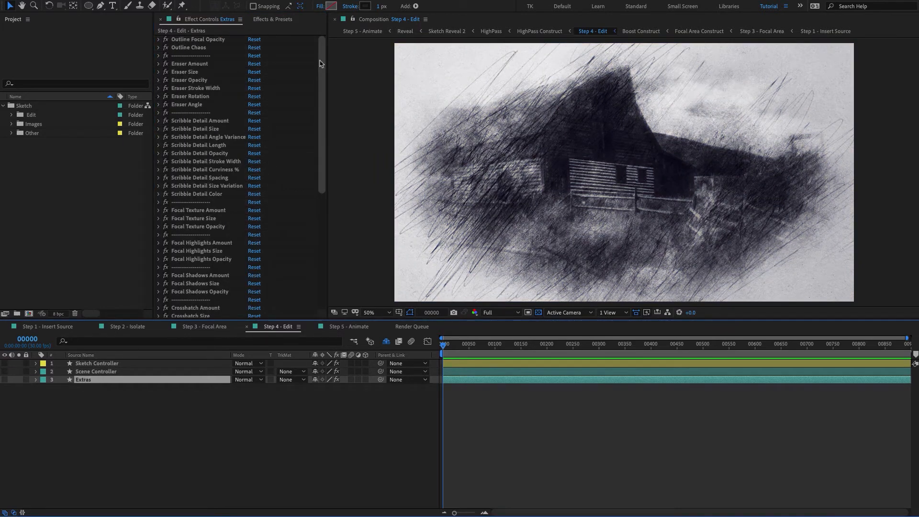
left_click(206, 67)
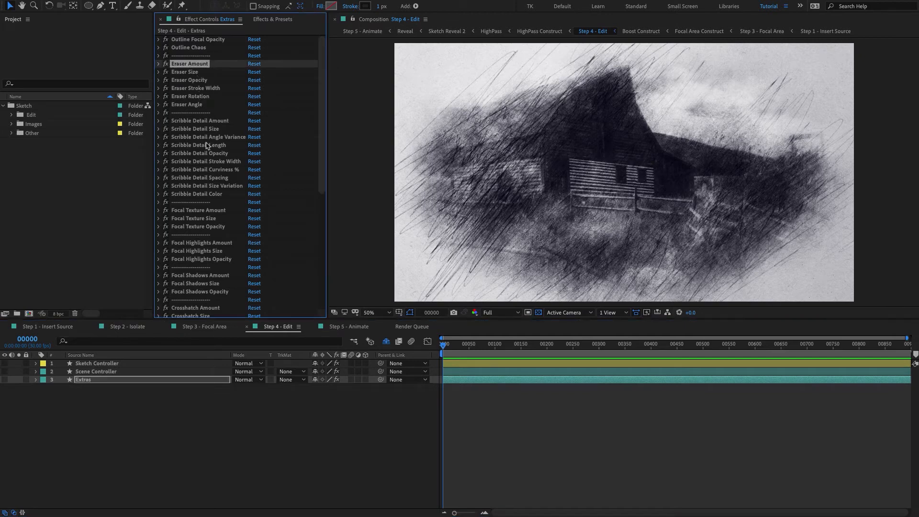
scroll(207, 143, "down", 5)
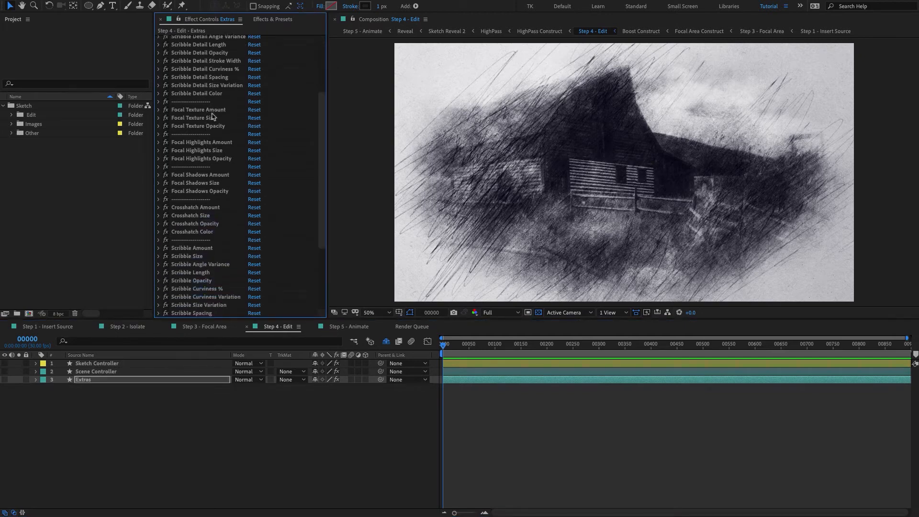
left_click(206, 111)
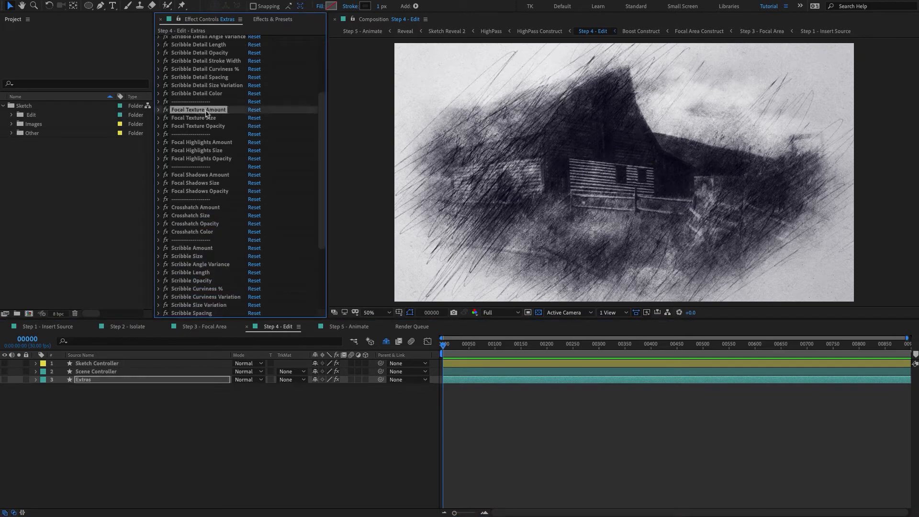
left_click(162, 111)
left_click(160, 111)
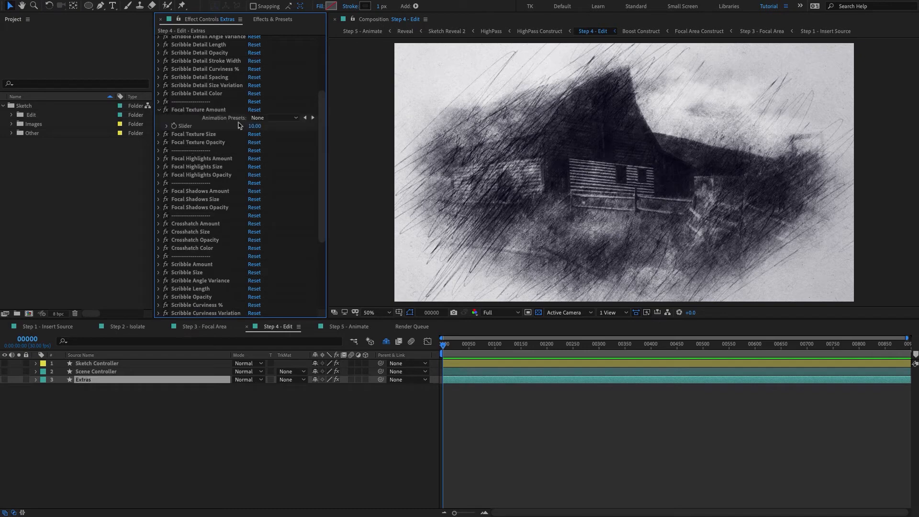
left_click(159, 111)
scroll(301, 154, "down", 3)
left_click_drag(320, 146, 328, 182)
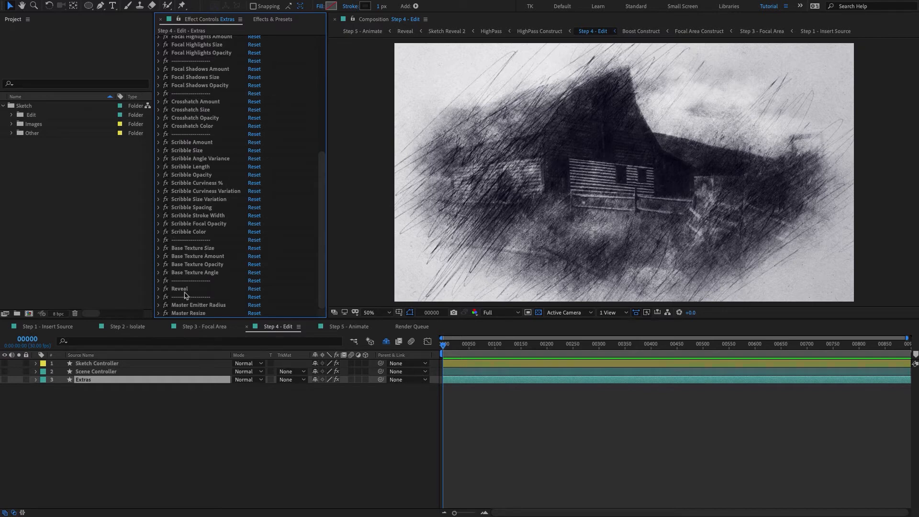
scroll(224, 246, "up", 5)
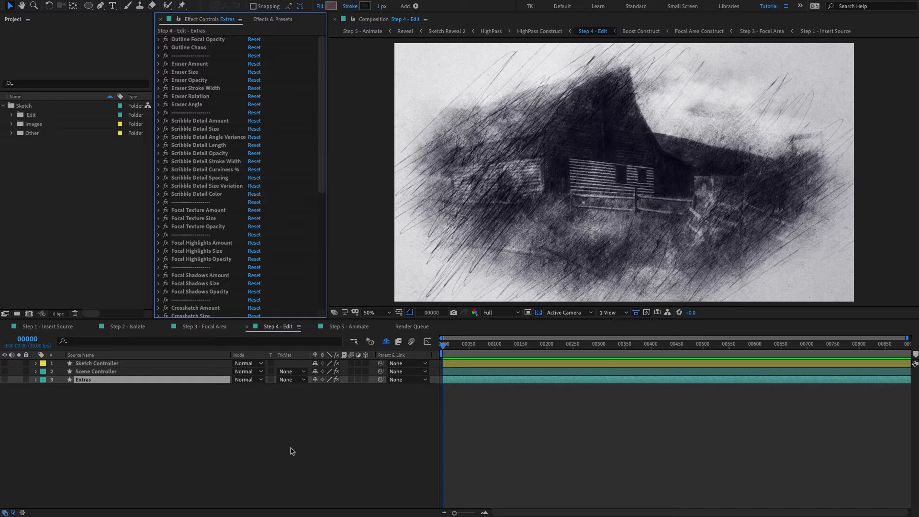
left_click(293, 447)
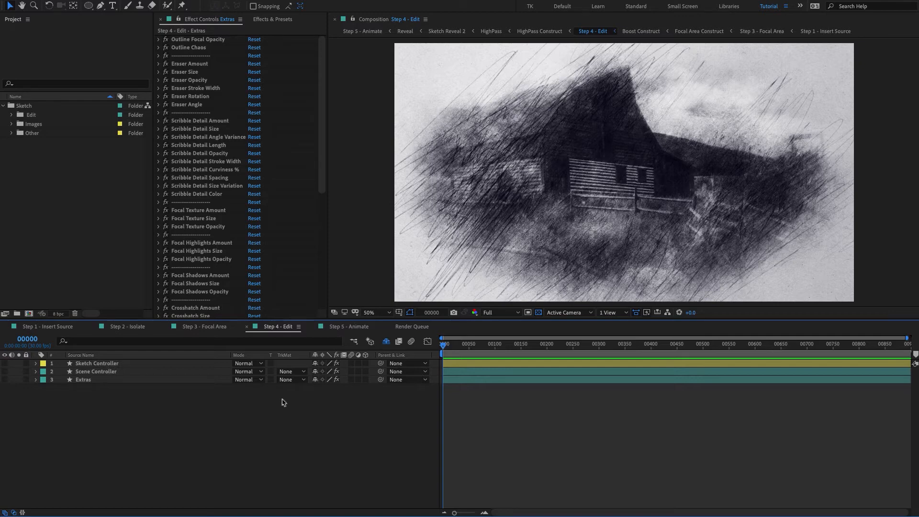
Step: Add Step 4 - Edit to the render queue, trying JPEG - Single Frame and settling on PNG - Single Frame as its output module
left_click(0, 0)
mouse_move(24, 101)
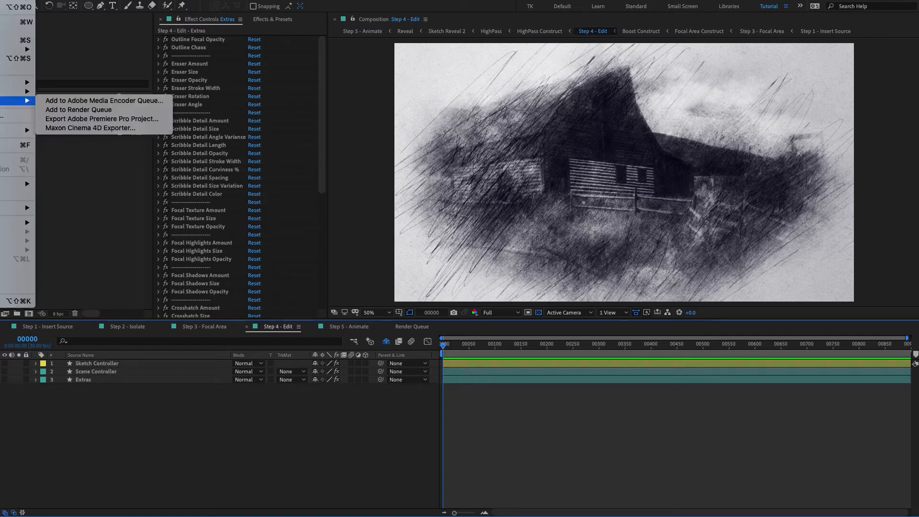
left_click(115, 111)
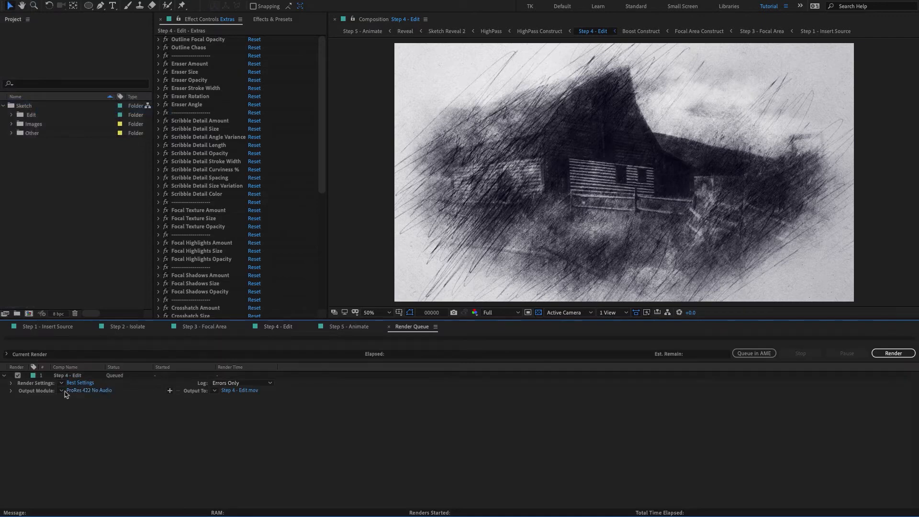
left_click(62, 391)
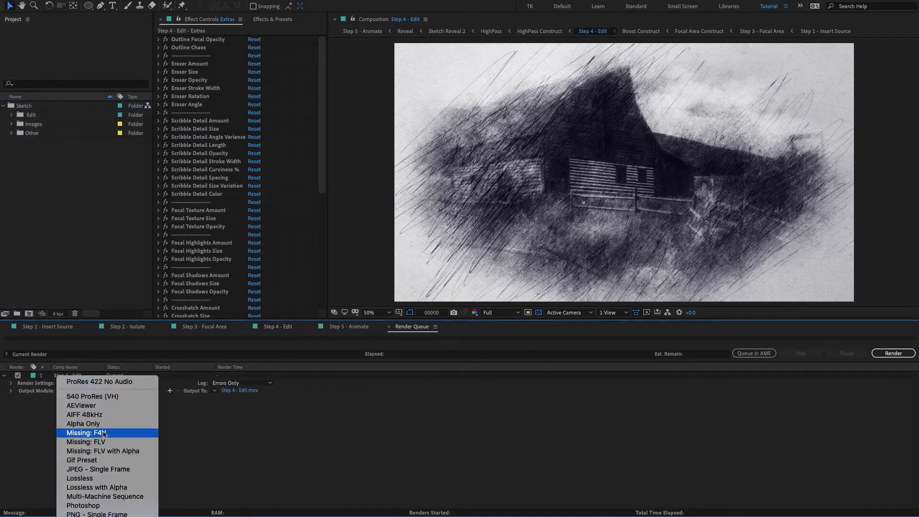
left_click(81, 470)
left_click(63, 391)
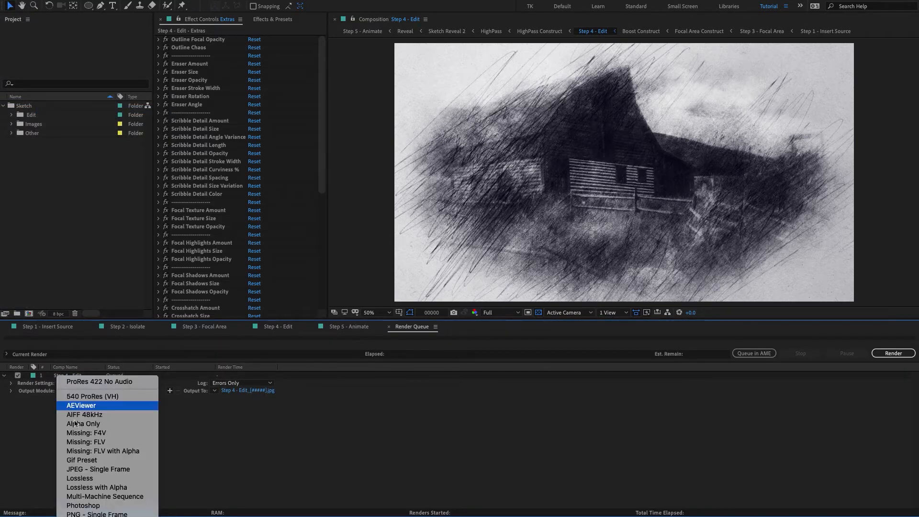
left_click(114, 514)
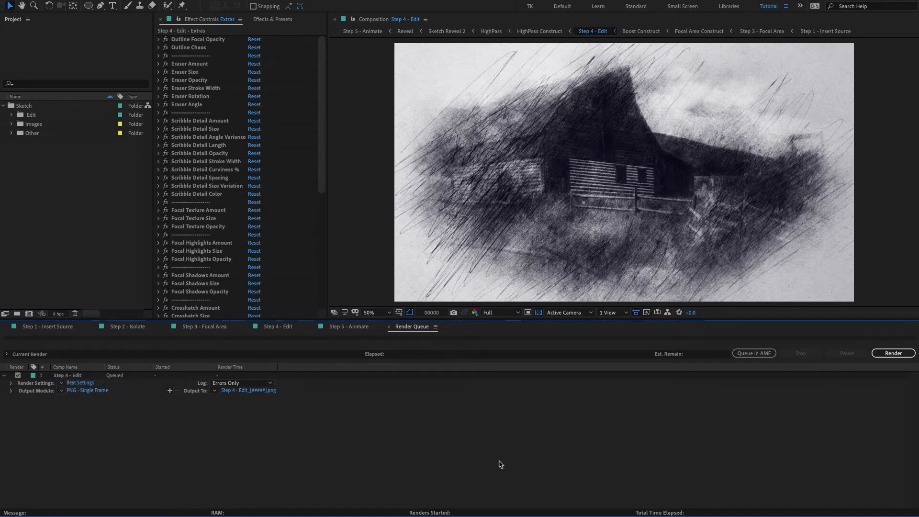
Step: Open the Step 5 - Animate composition and go to its first frame
left_click(278, 327)
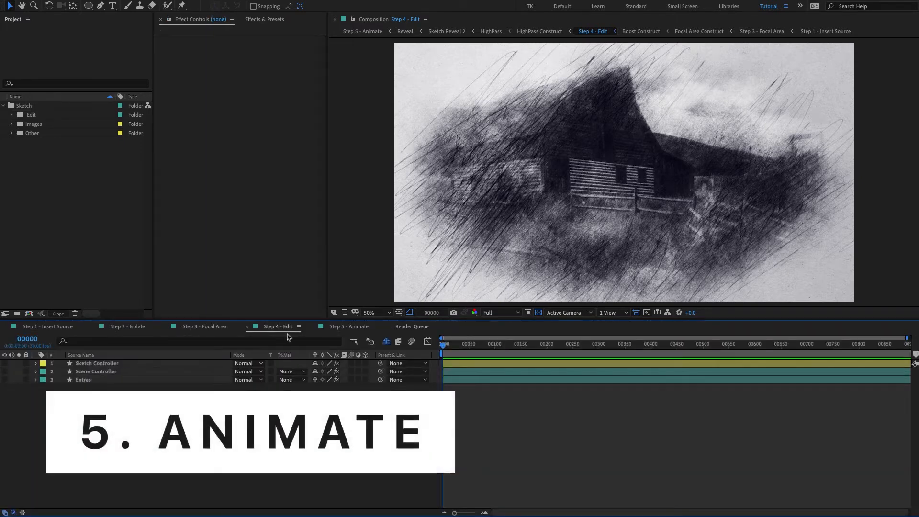
left_click(341, 327)
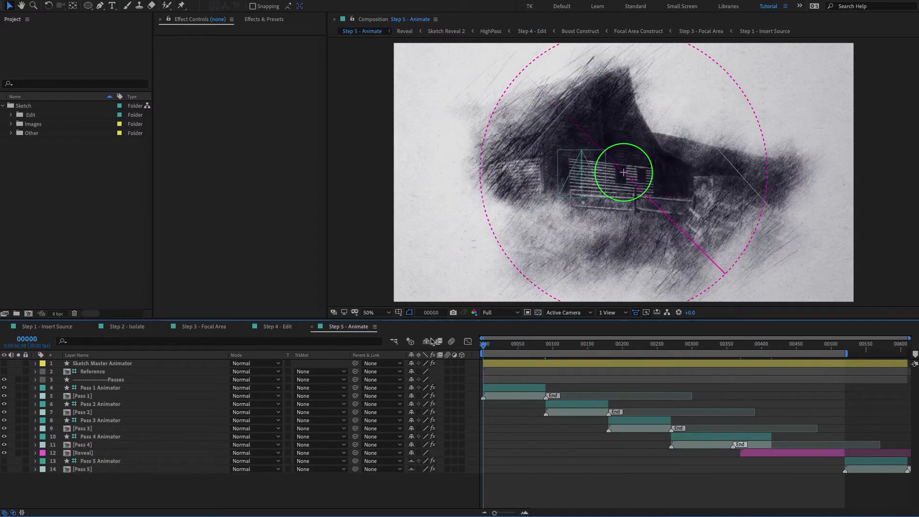
key("Home")
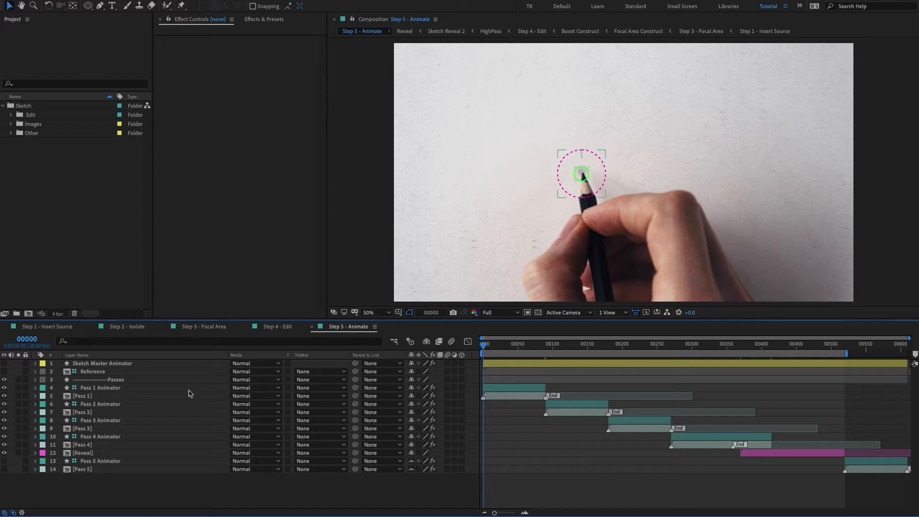
Step: Examine the effect lists of the Pass 1 to Pass 4 layers and the Pass 5 Animator
left_click(91, 396)
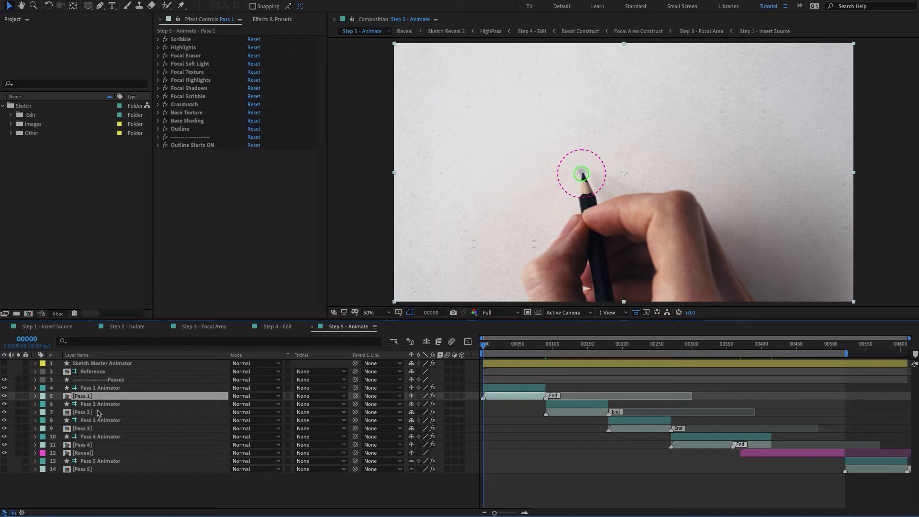
left_click(90, 412)
left_click(87, 429)
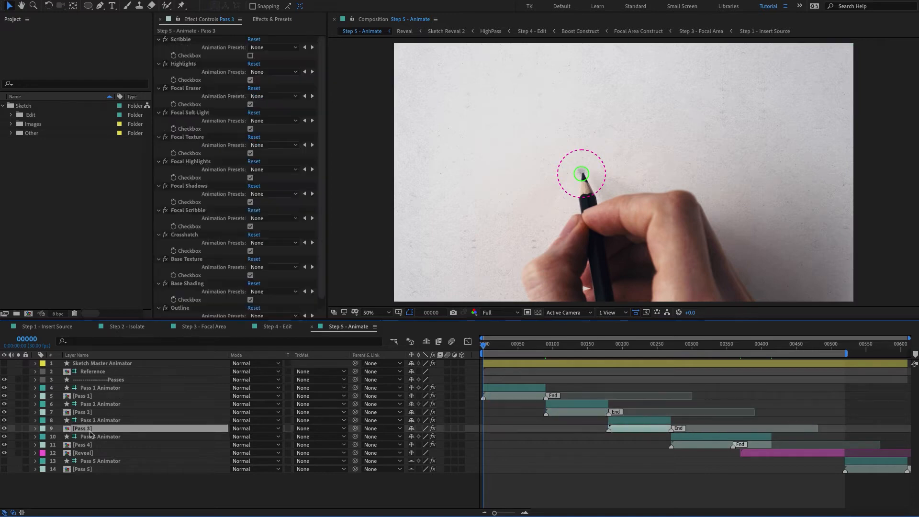
left_click(88, 445)
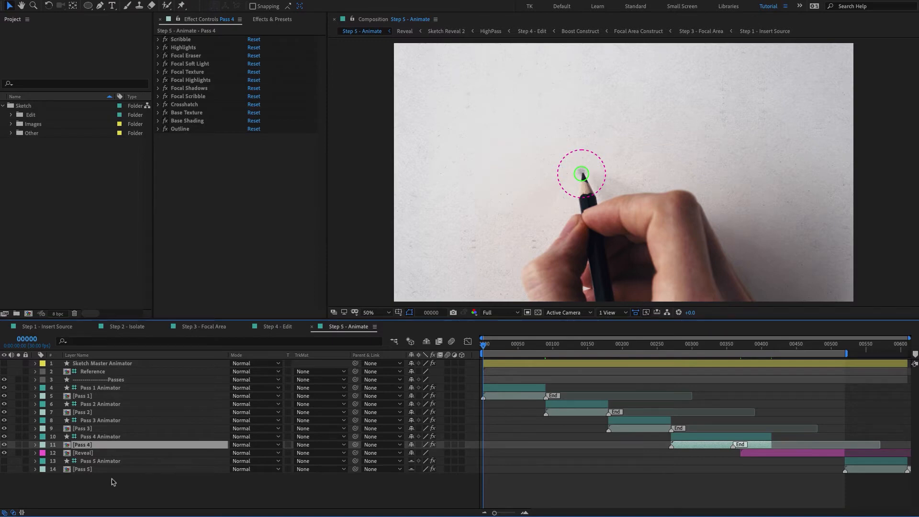
left_click(90, 461)
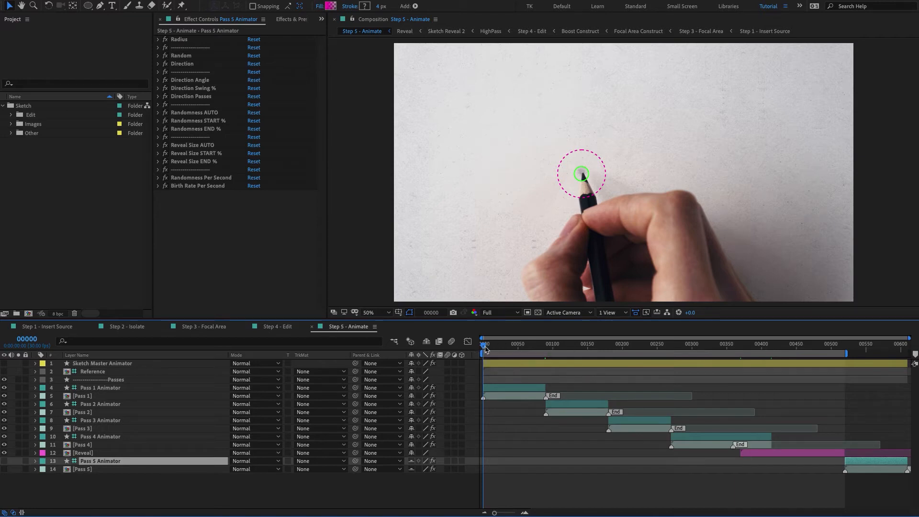
Step: At frame 89, where Pass 1 ends, move the Pass 1 Animator a short distance to the left in the composition
key("space")
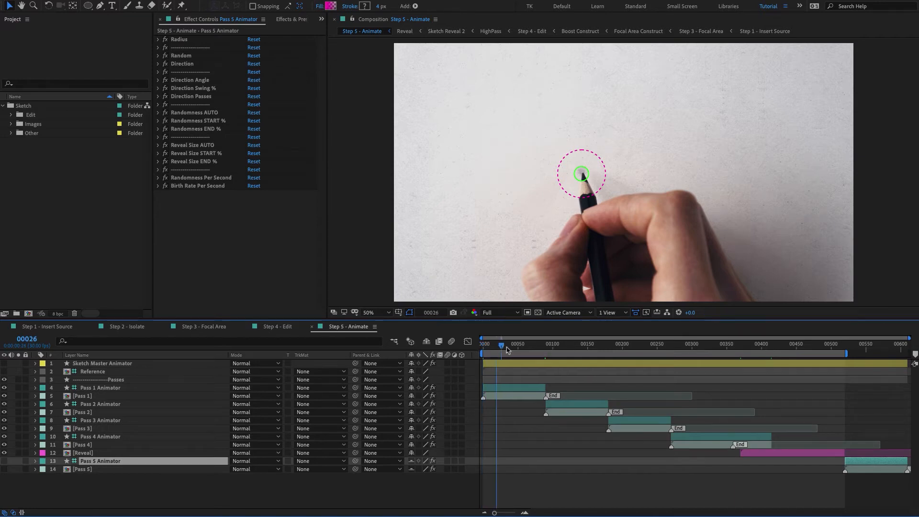
left_click_drag(537, 350, 546, 350)
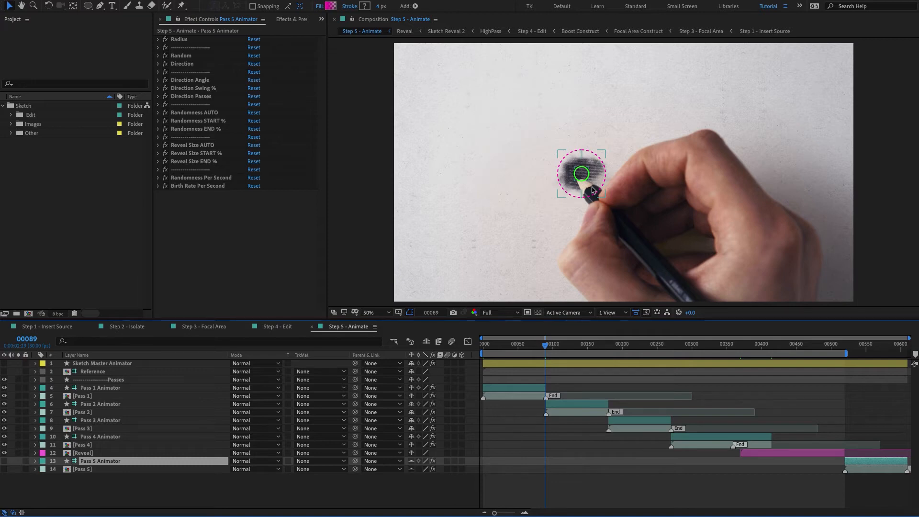
left_click(511, 389)
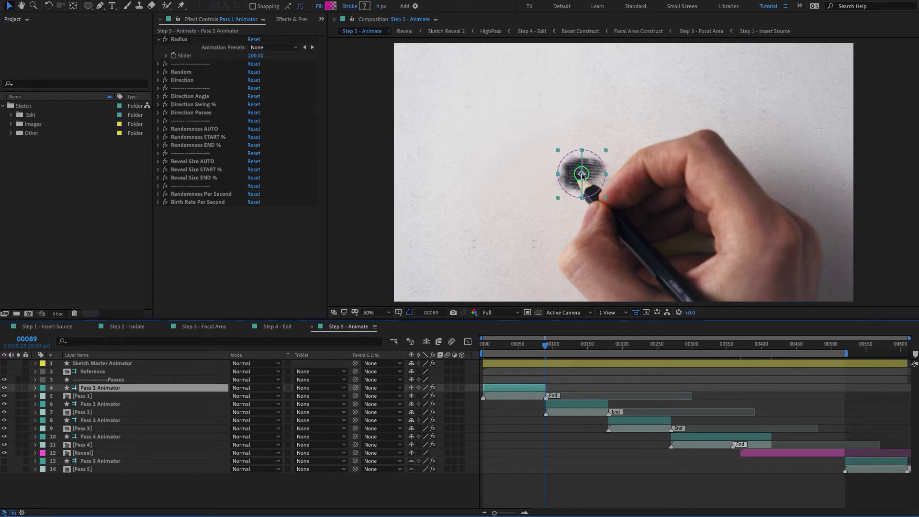
left_click_drag(580, 174, 558, 177)
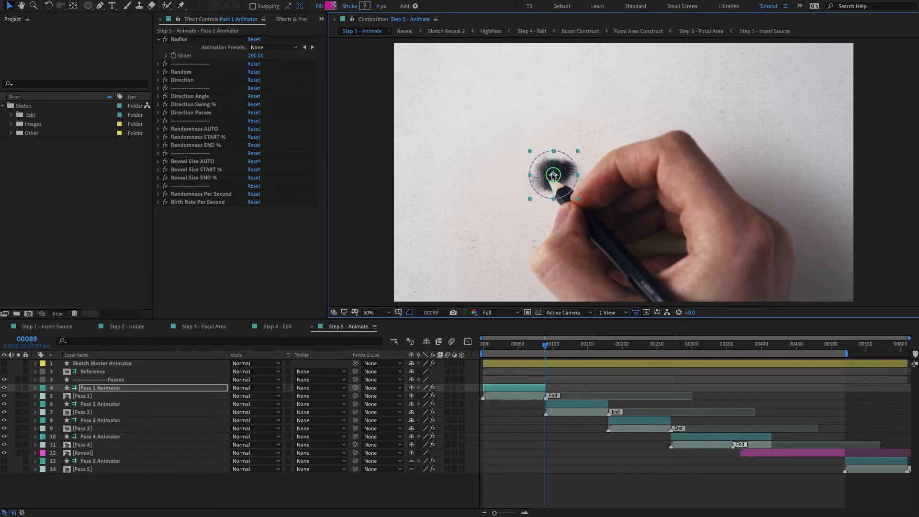
left_click_drag(553, 175, 558, 171)
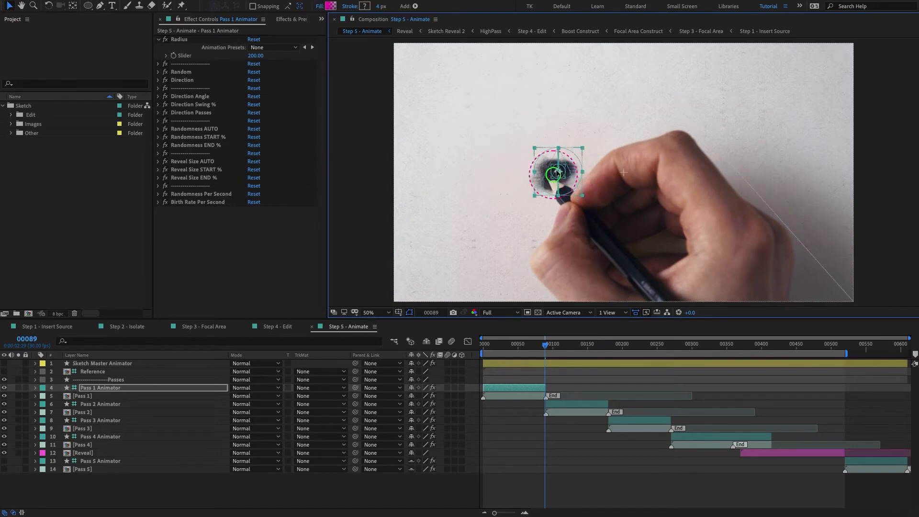
Step: Show the Reference layer and fine-tune the Pass 1 Animator's position over the corner of the faded barn
left_click(93, 372)
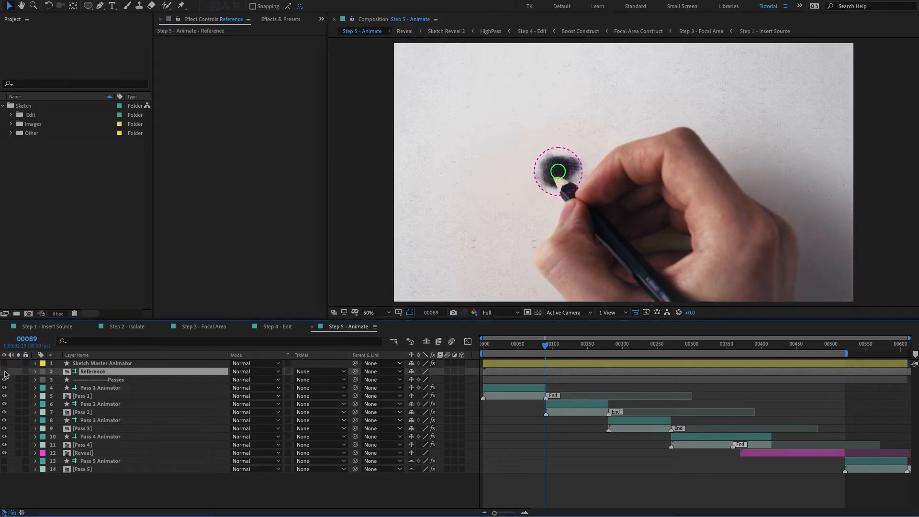
left_click(4, 372)
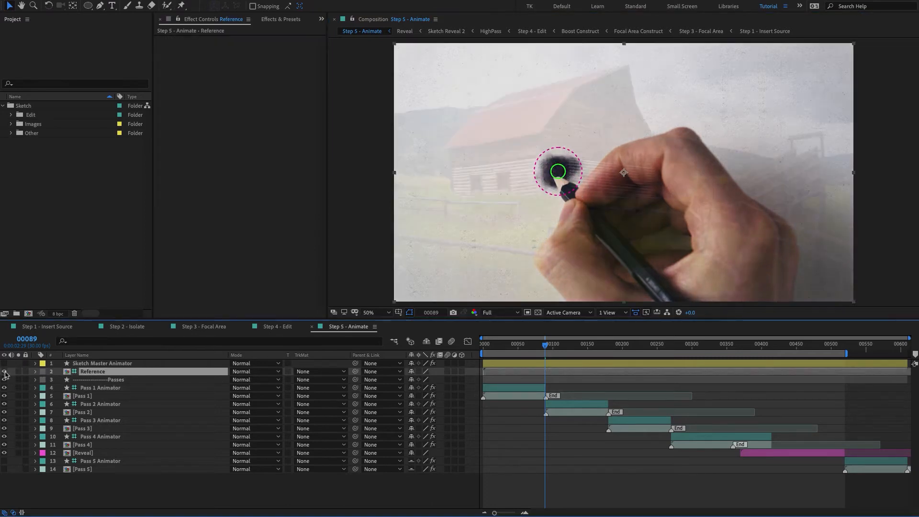
left_click(581, 130)
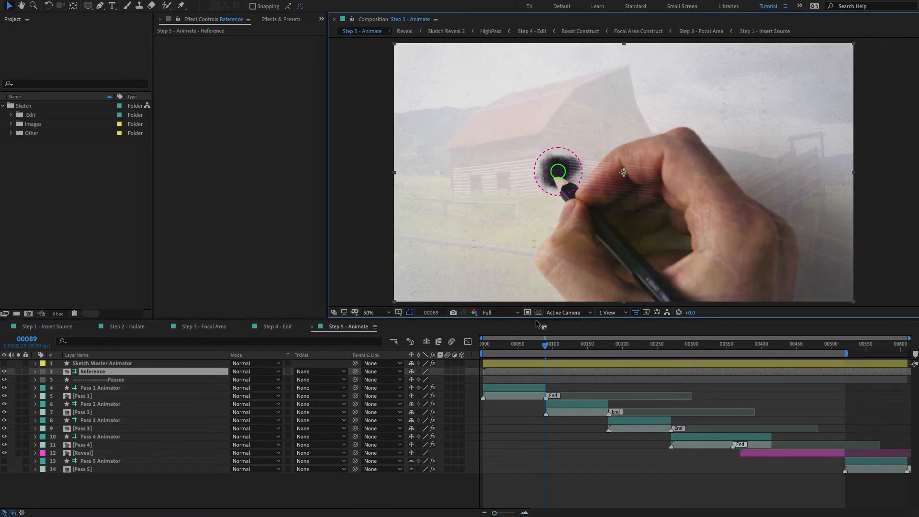
left_click(527, 390)
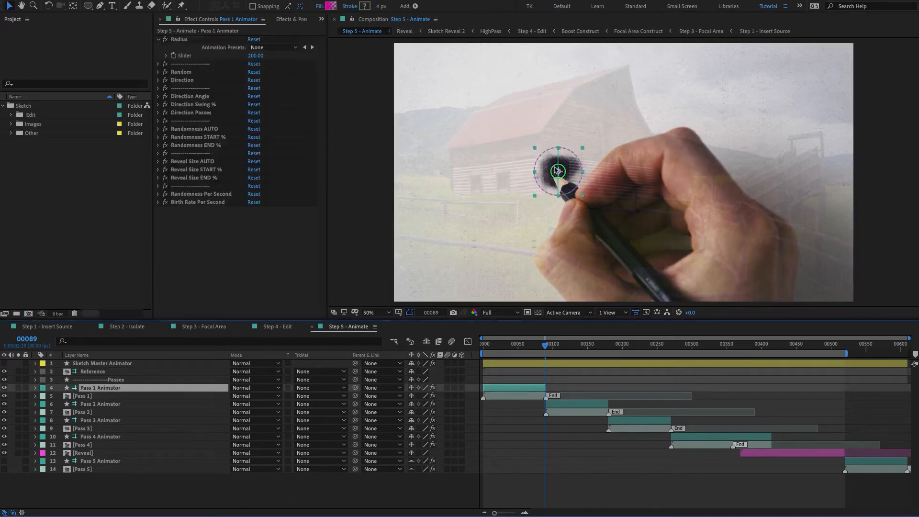
left_click_drag(557, 171, 557, 171)
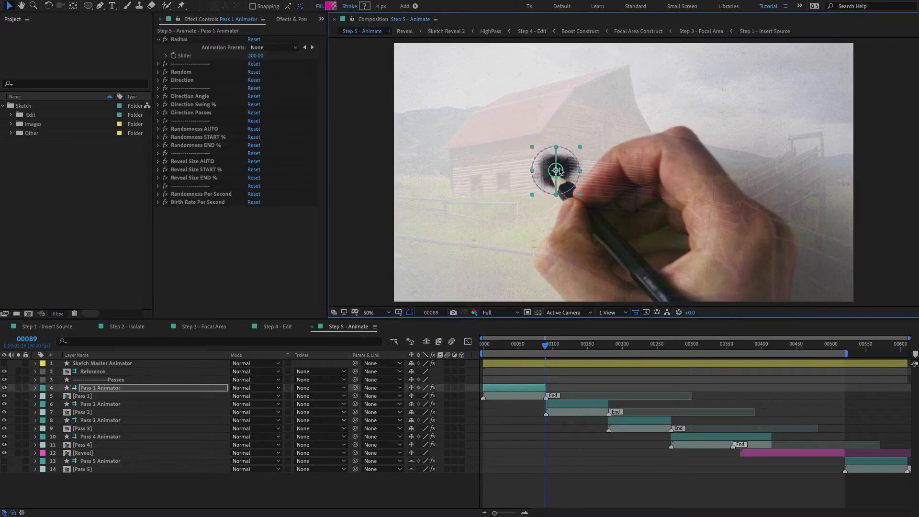
Step: Set the Pass 1 Animator's Radius to 300 and hide the Reference layer
left_click(185, 41)
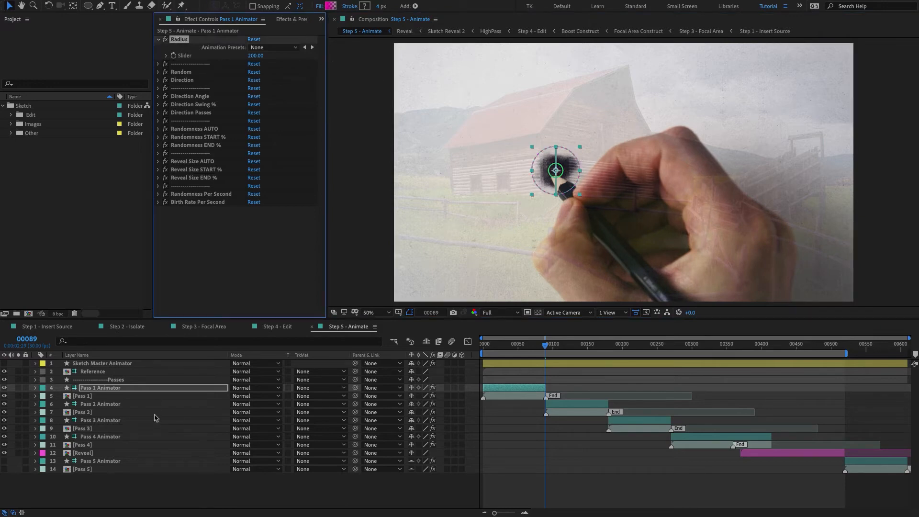
left_click(108, 391)
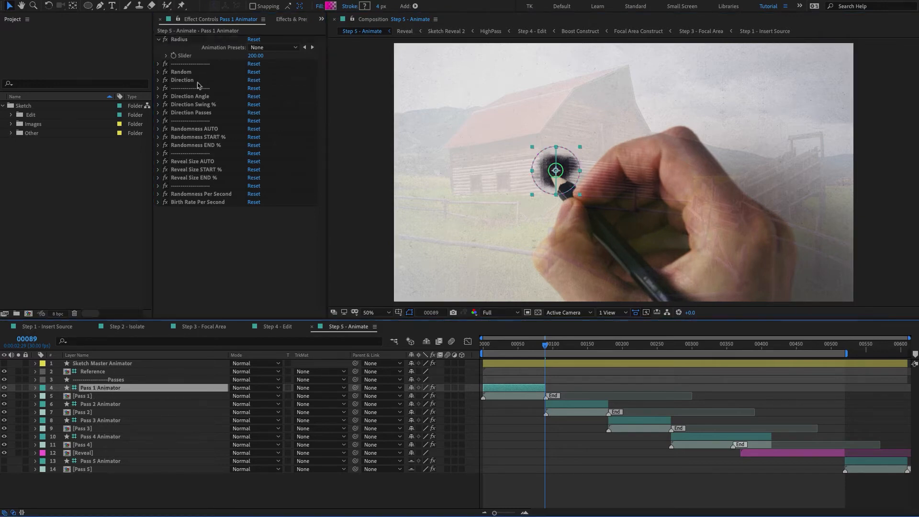
left_click(255, 56)
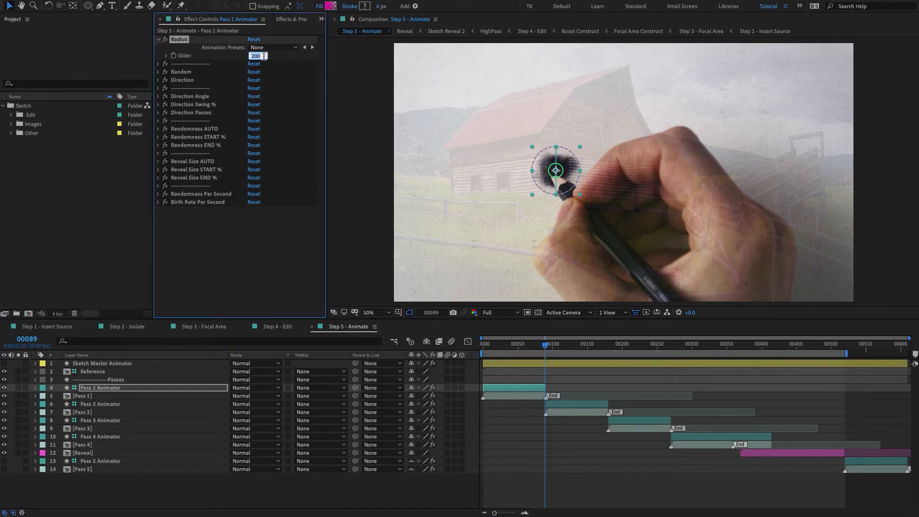
type("300")
key("Return")
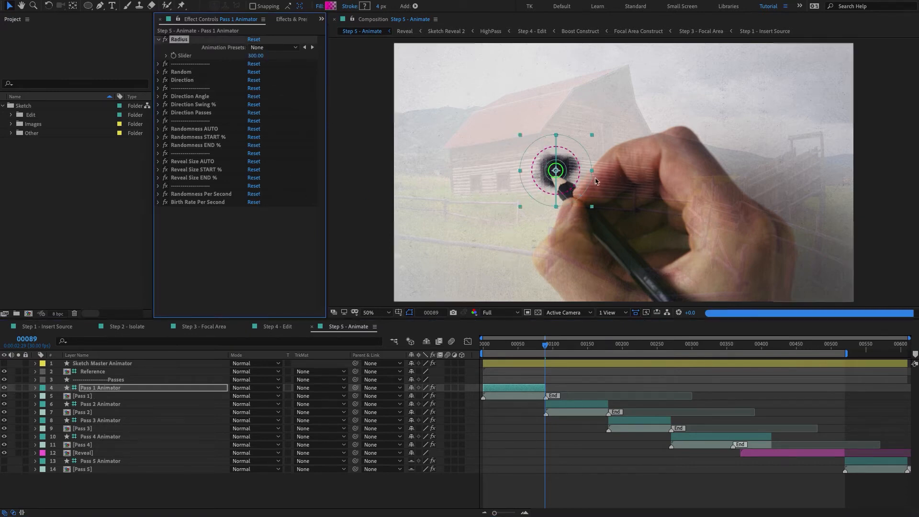
left_click(85, 372)
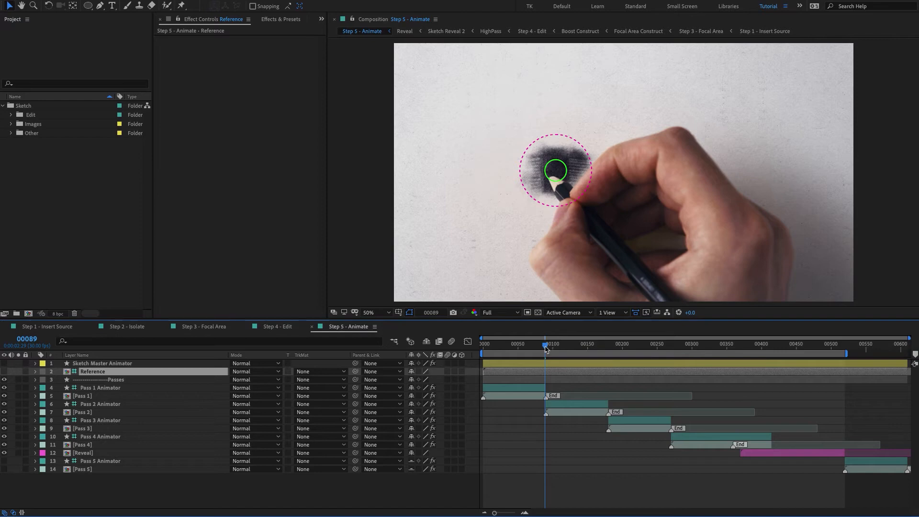
Step: At frame 179, move the Pass 2 Animator left toward the Pass 1 area and set its Radius to 700
key("space")
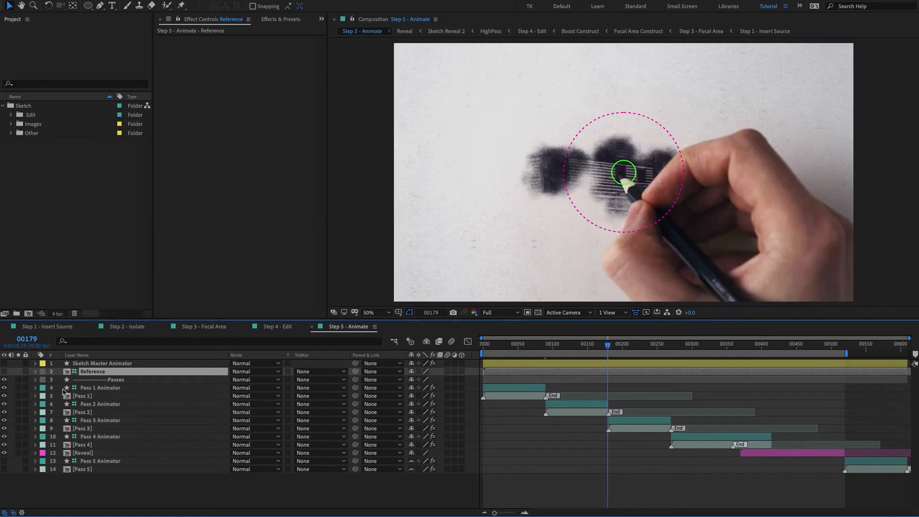
left_click(556, 404)
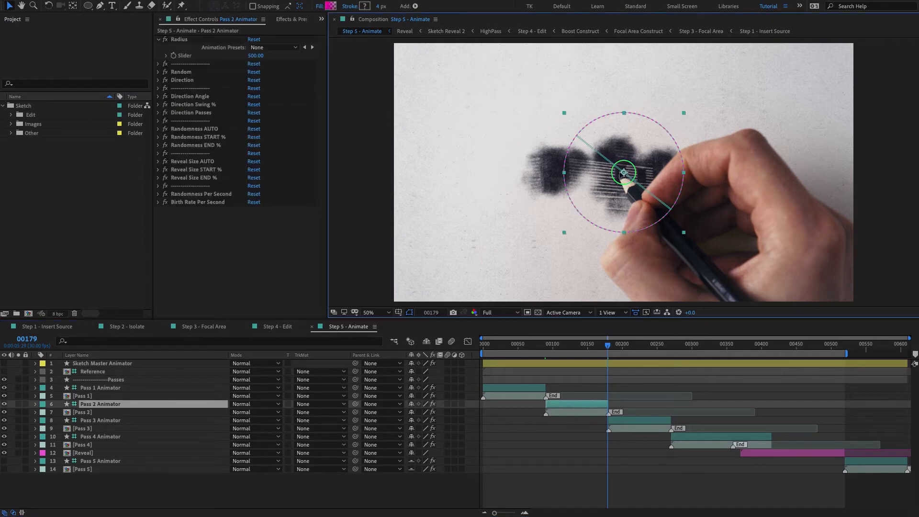
left_click_drag(625, 173, 577, 170)
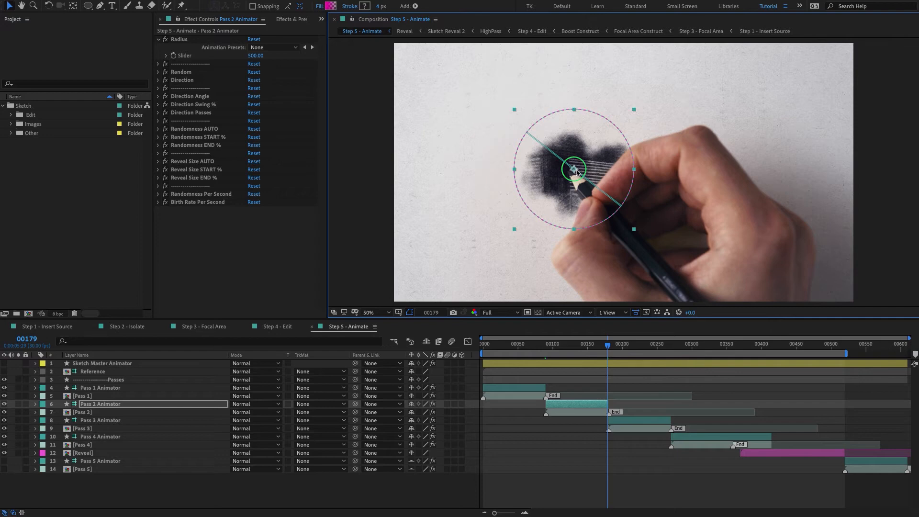
left_click(185, 41)
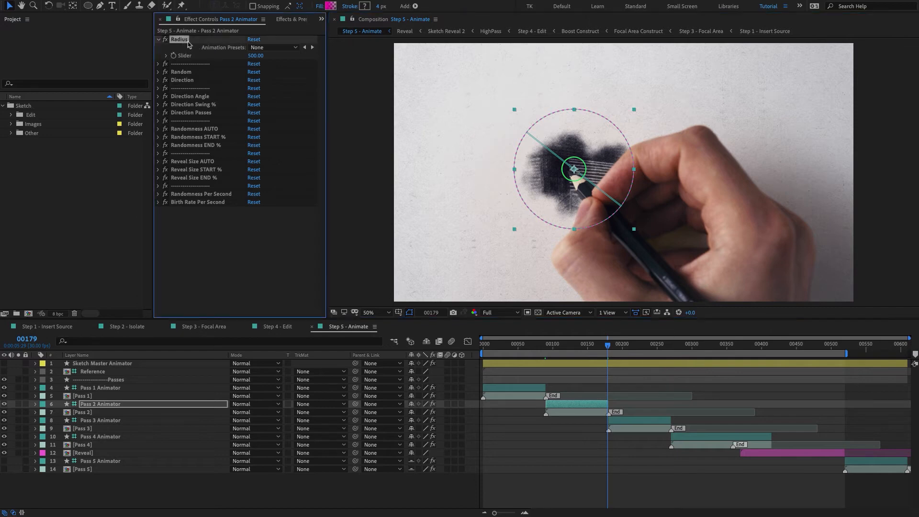
left_click(256, 56)
type("700")
key("Return")
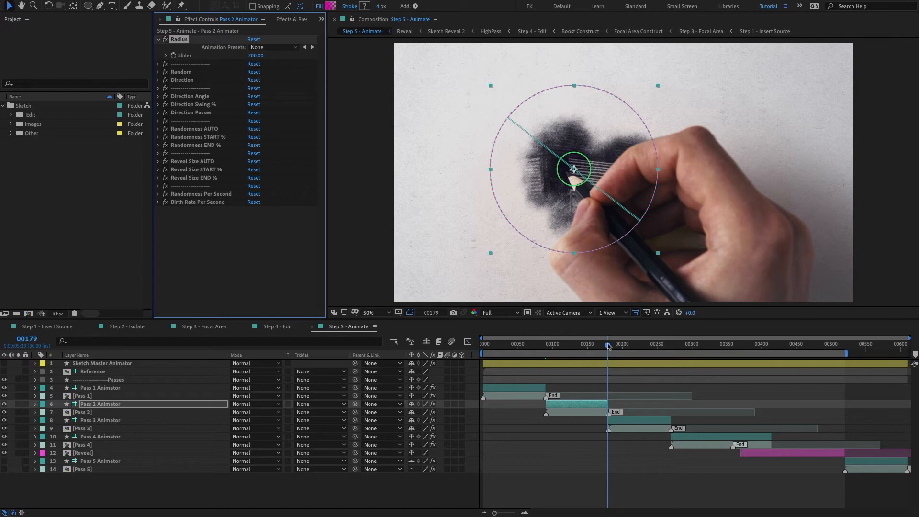
Step: At frame 269, where Pass 3 ends, move the Pass 3 Animator up and to the left over the barn
left_click_drag(612, 345, 671, 352)
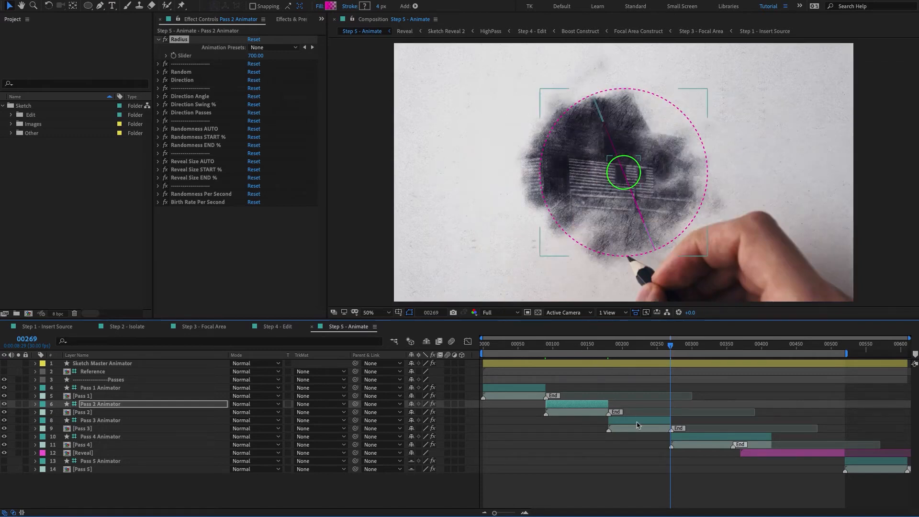
left_click(622, 179)
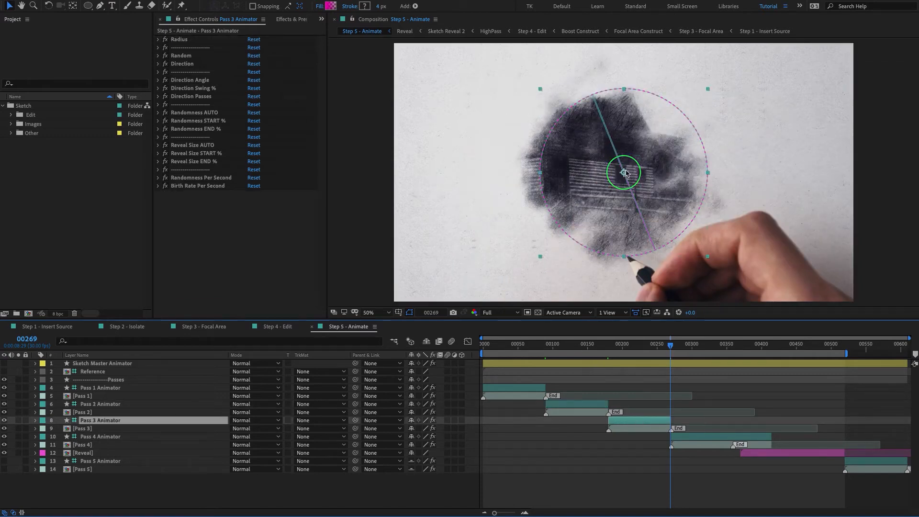
left_click_drag(625, 168, 593, 151)
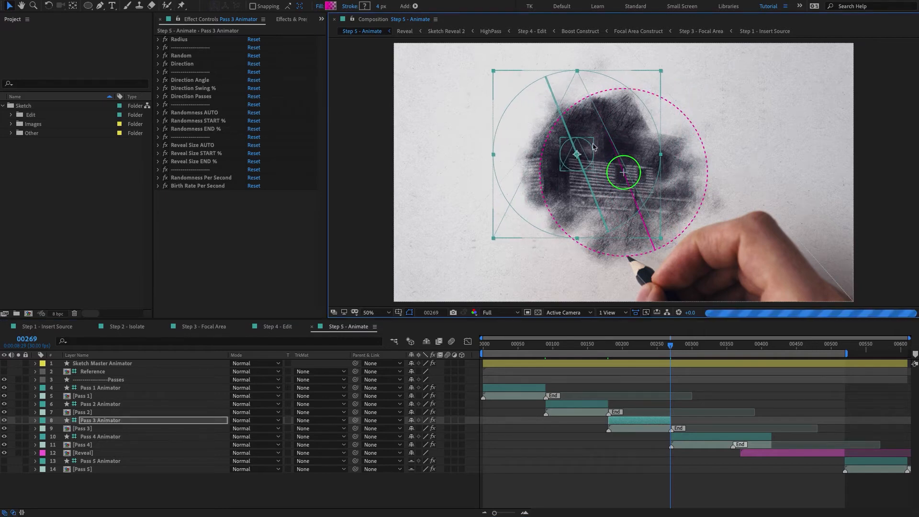
Step: Enlarge the Pass 3 Animator's Radius, trying 900 and settling on 1100
left_click(159, 39)
left_click(266, 55)
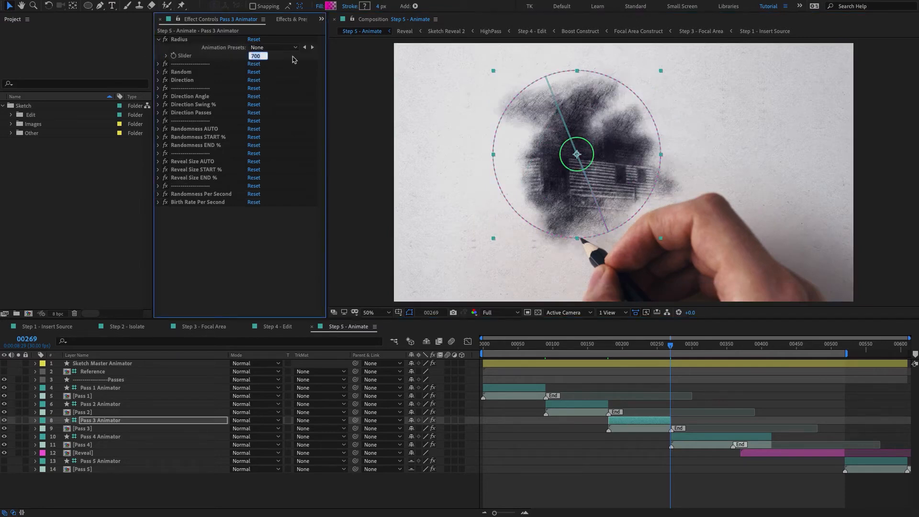
type("900")
key("Return")
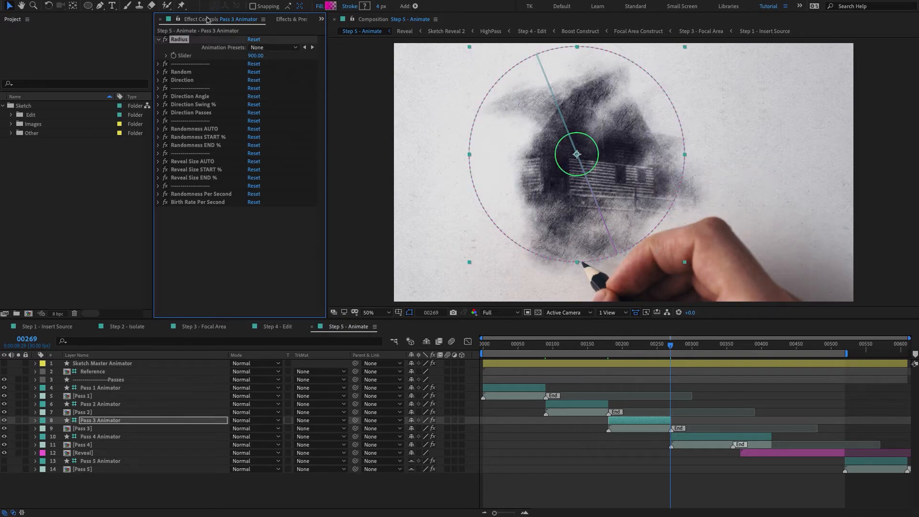
left_click(250, 57)
type("1100")
key("Return")
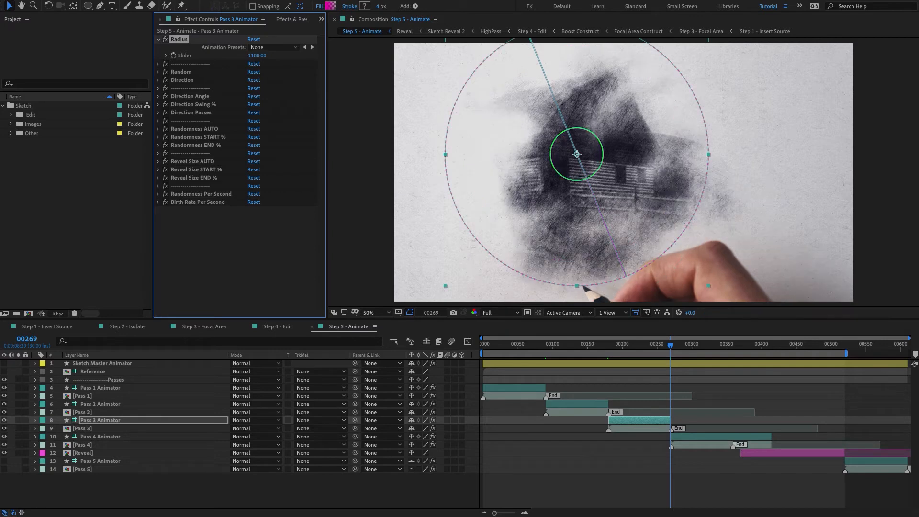
Step: At frame 359, move the Pass 4 Animator slightly left over the barn and enlarge its Radius to 1324
left_click(677, 438)
left_click_drag(714, 345, 734, 345)
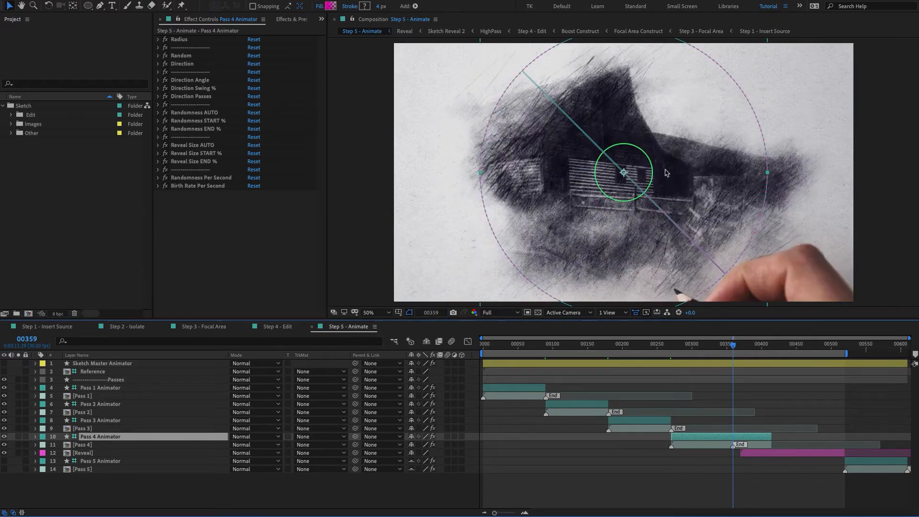
left_click_drag(624, 173, 610, 171)
left_click(158, 39)
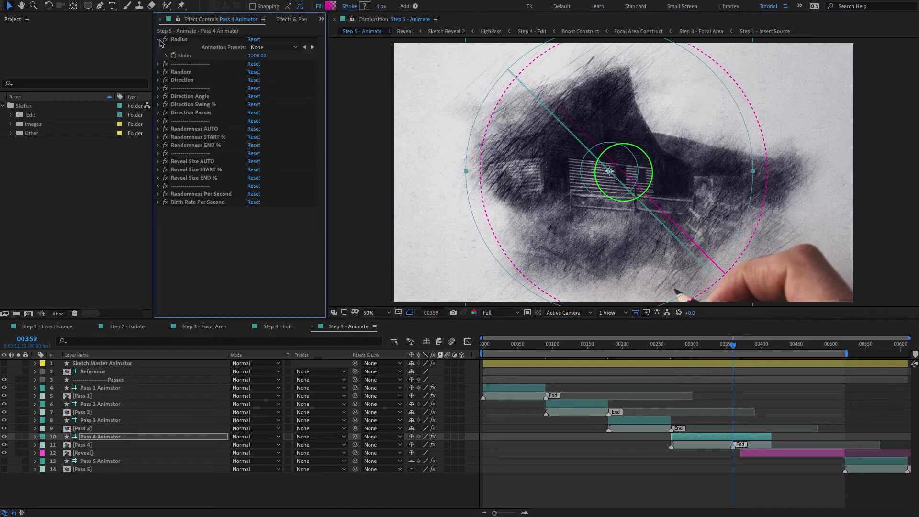
left_click_drag(258, 55, 318, 59)
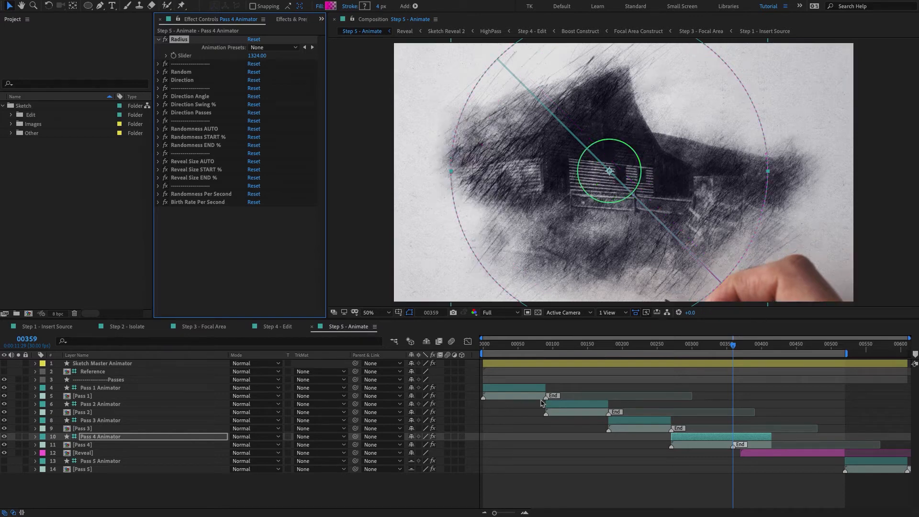
Step: Compare against the Step 4 - Edit composition, and examine the Pass 4 layer's Opacity keyframes in Step 5 - Animate up to frame 414
left_click(272, 326)
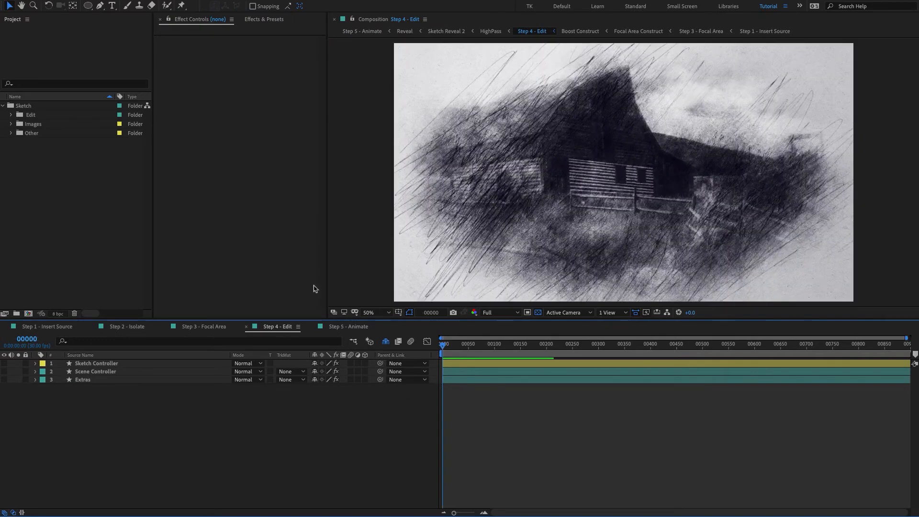
left_click(348, 327)
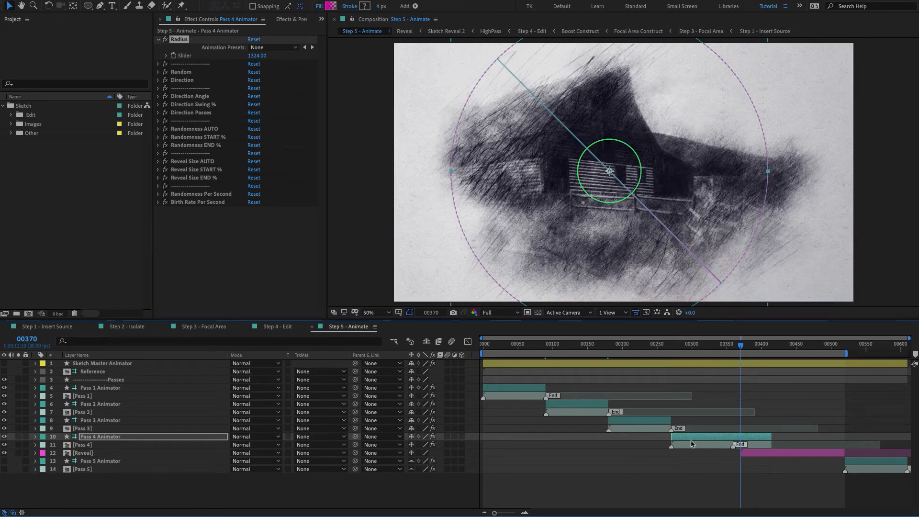
left_click(84, 445)
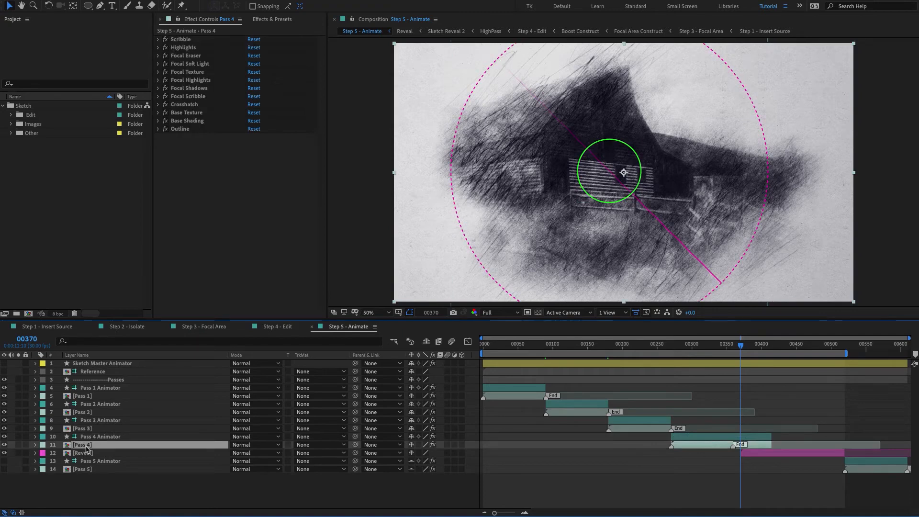
key("t")
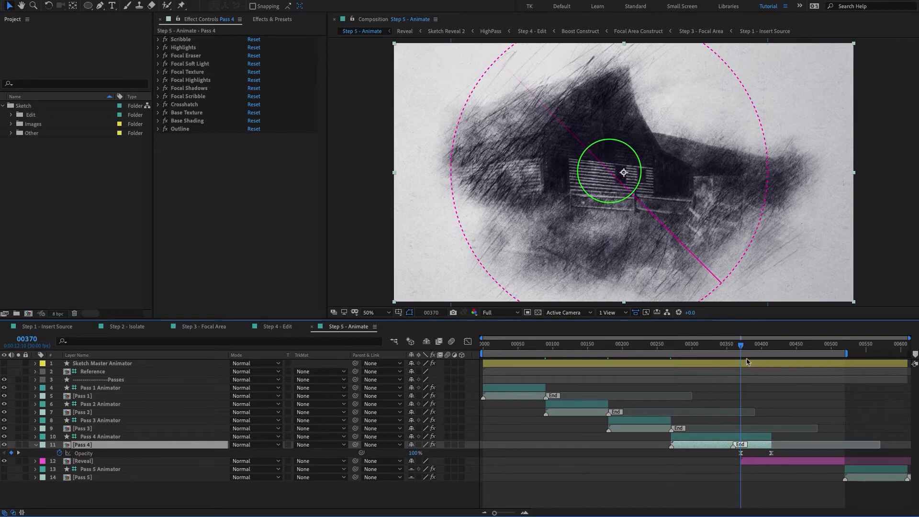
left_click_drag(754, 348, 771, 348)
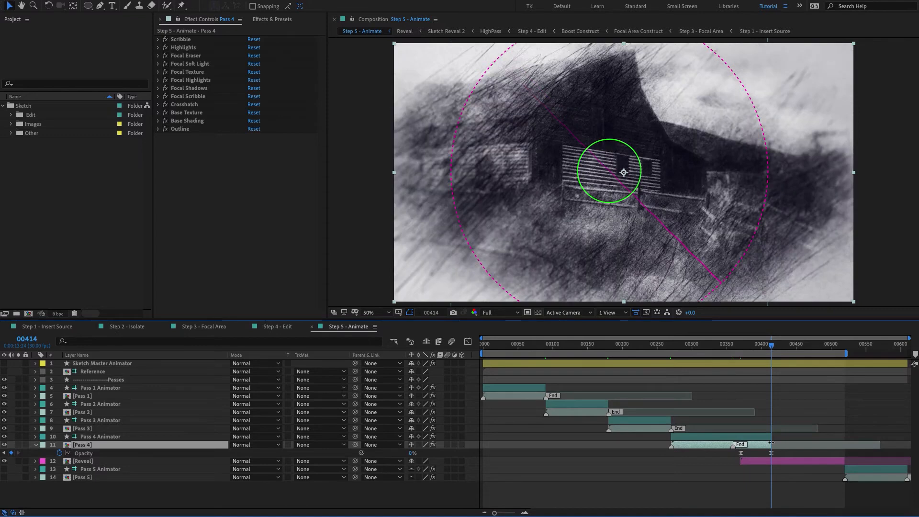
Step: Open the Reveal composition and switch the camera reveal by hiding Sketch Reveal 1 and showing Sketch Reveal 2
left_click(777, 463)
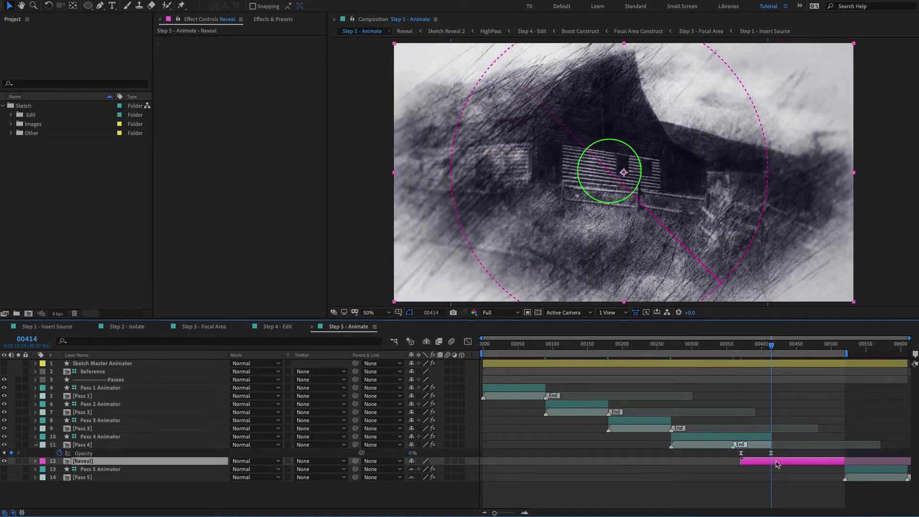
double_click(777, 462)
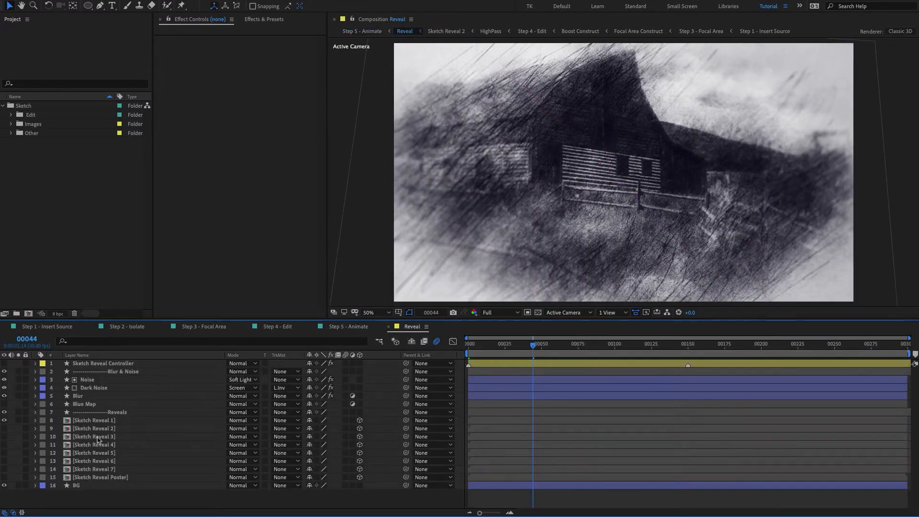
left_click(89, 423)
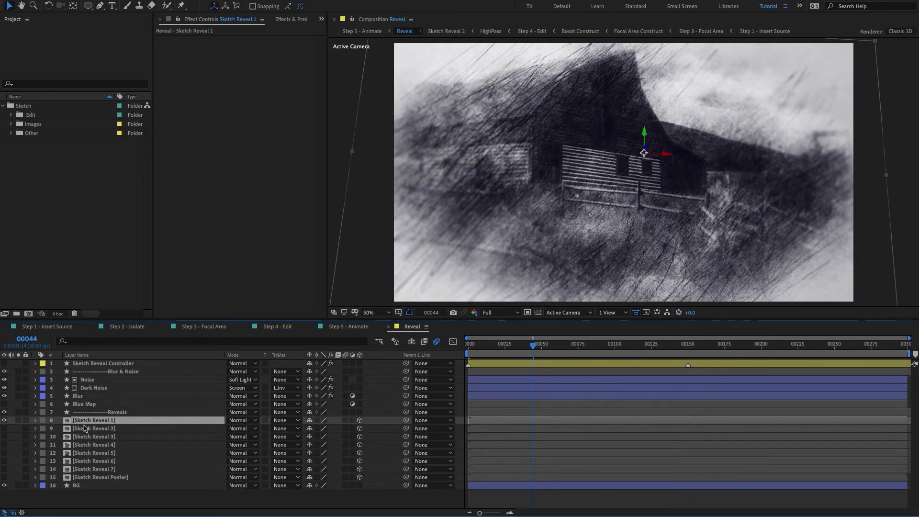
left_click(4, 420)
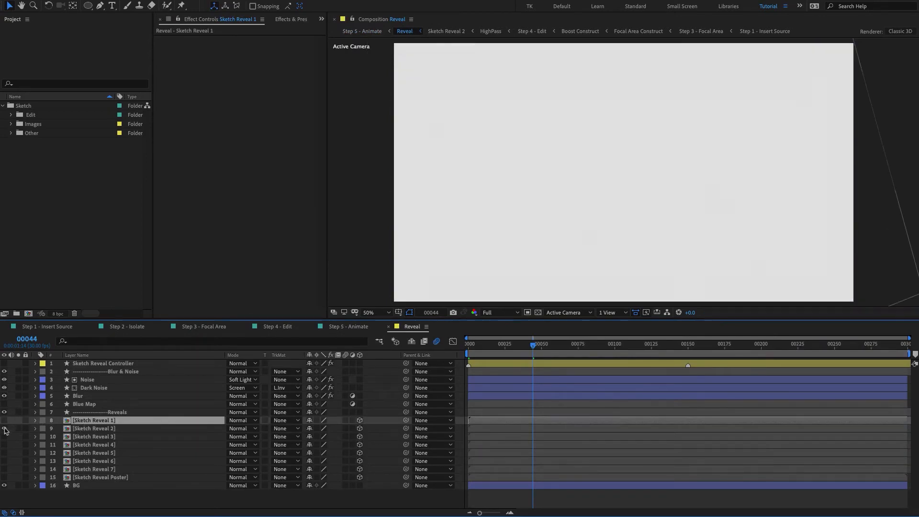
left_click(5, 428)
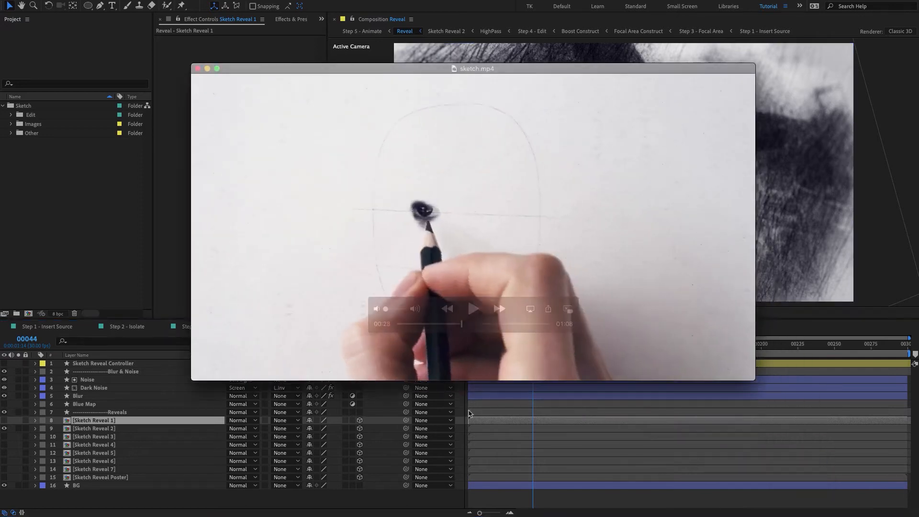
Step: Play the sketch.mp4 sample video from its middle to view examples of the different reveals
left_click(470, 325)
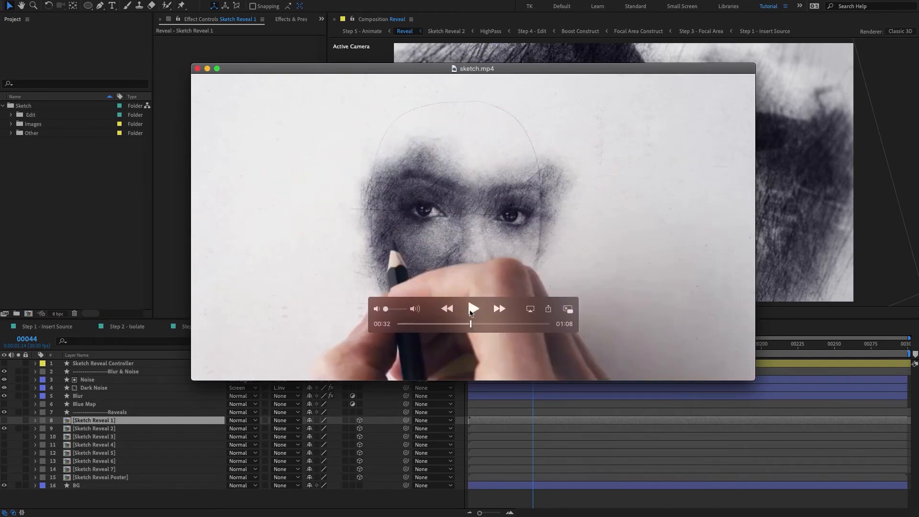
left_click(474, 309)
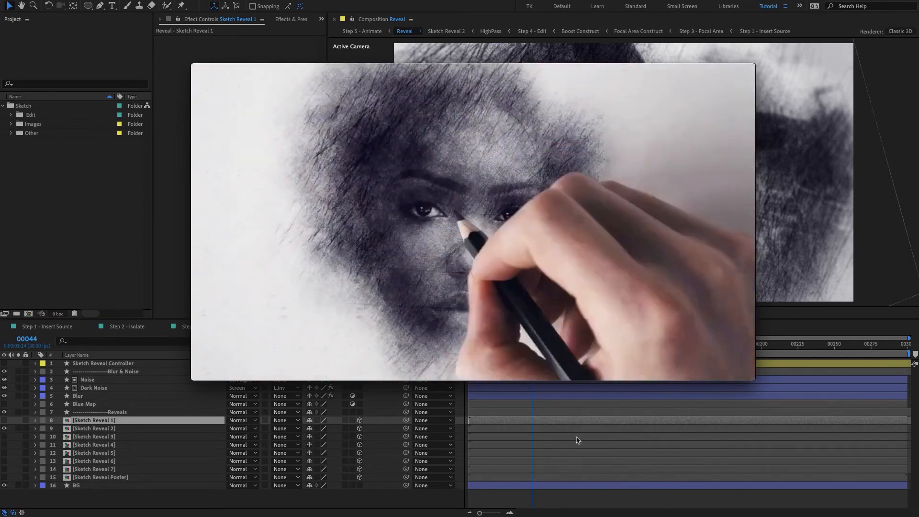
mouse_move(450, 296)
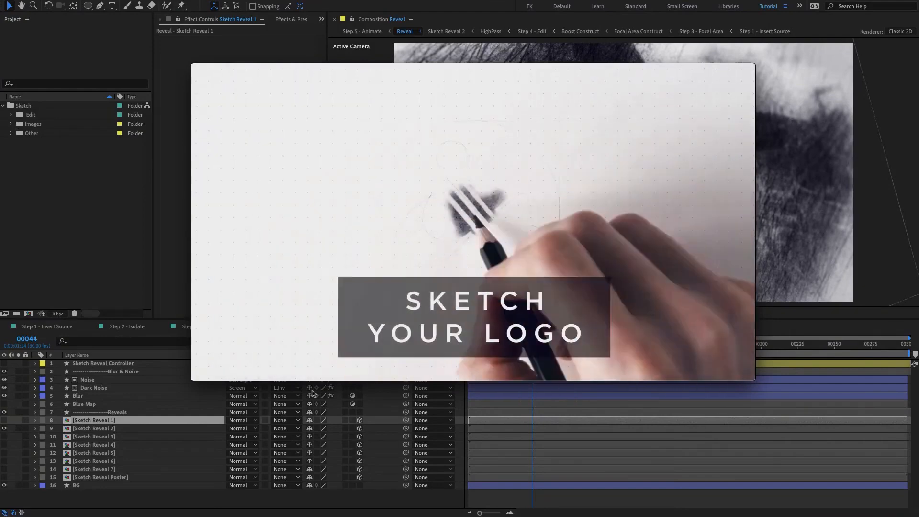
mouse_move(469, 314)
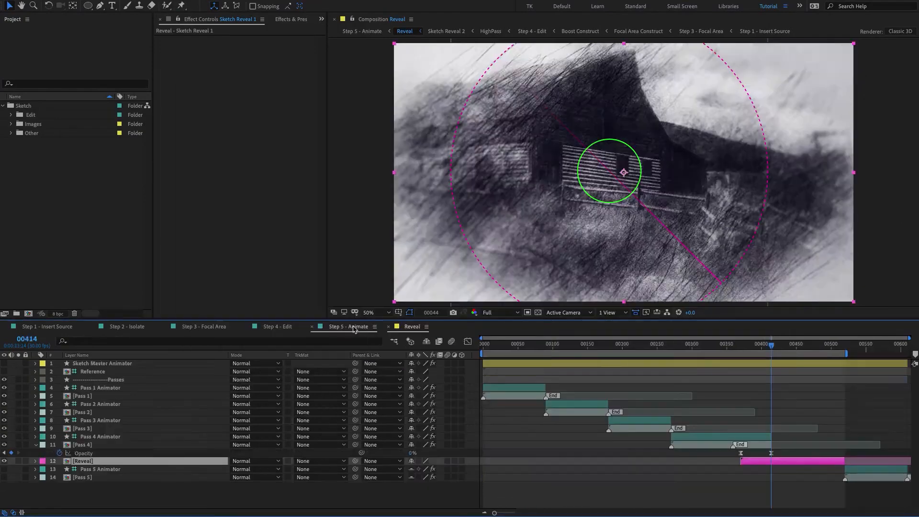
Step: Return to the Step 5 - Animate composition at frame 414 and add it to the Render Queue
left_click(354, 327)
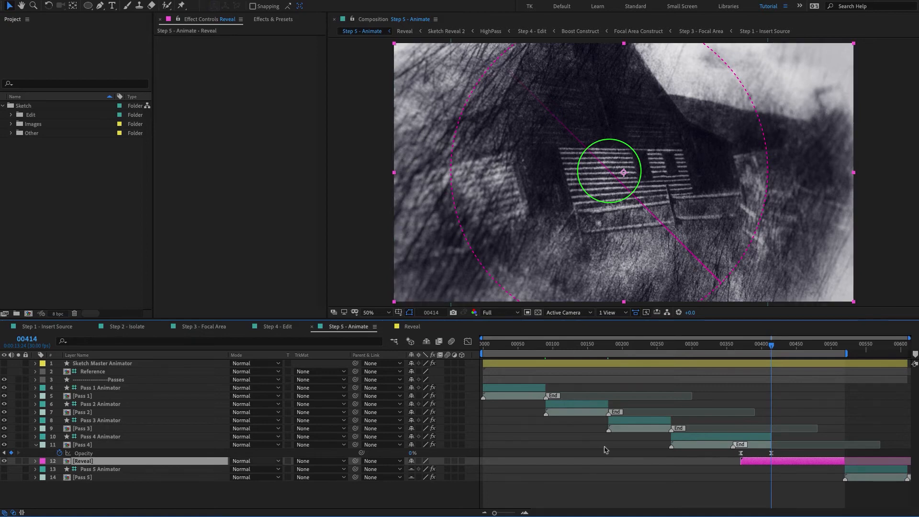
left_click(778, 346)
left_click_drag(778, 346, 772, 346)
left_click(1, 1)
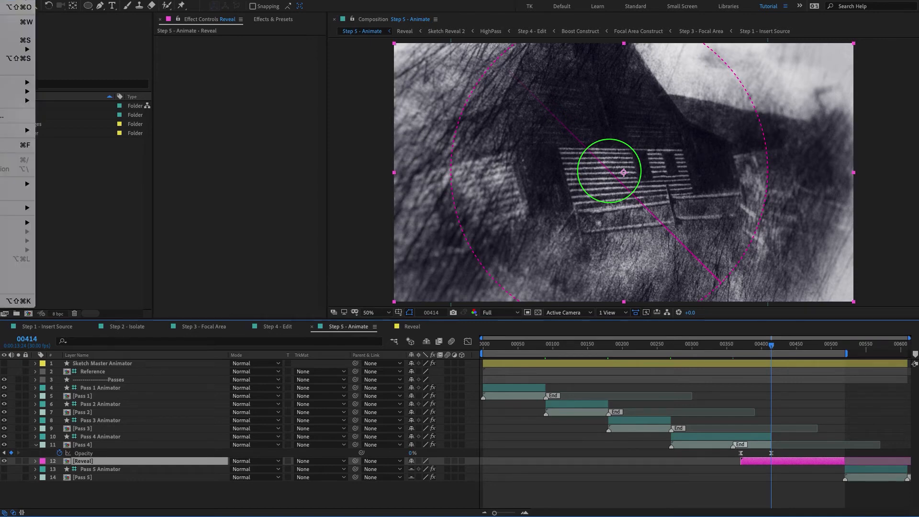
mouse_move(22, 101)
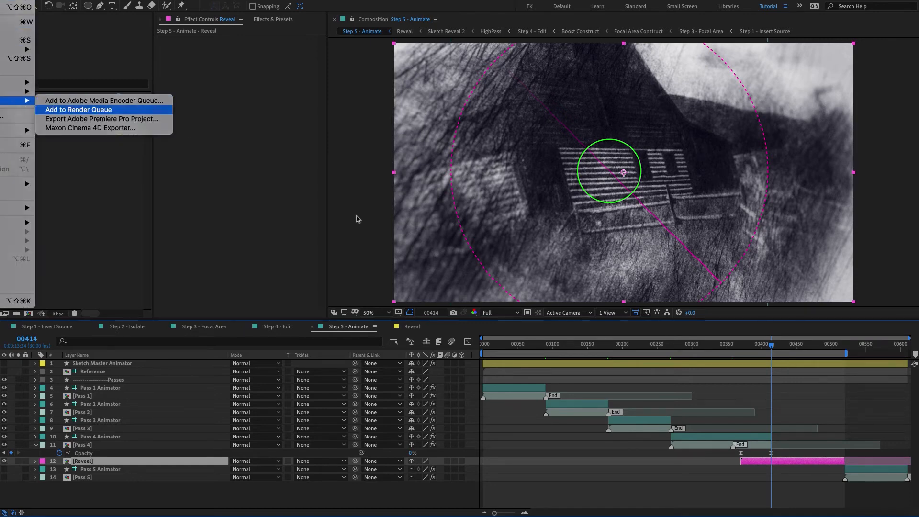
left_click(113, 109)
left_click(83, 411)
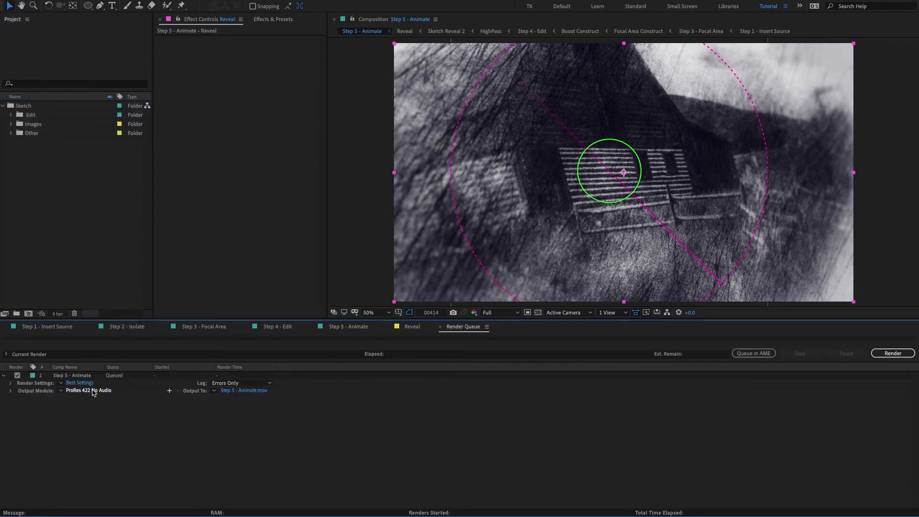
Step: At frame 89 of Step 5 - Animate, expand the Pass 1 Animator's Random and Direction effects to examine their checkboxes
left_click(358, 328)
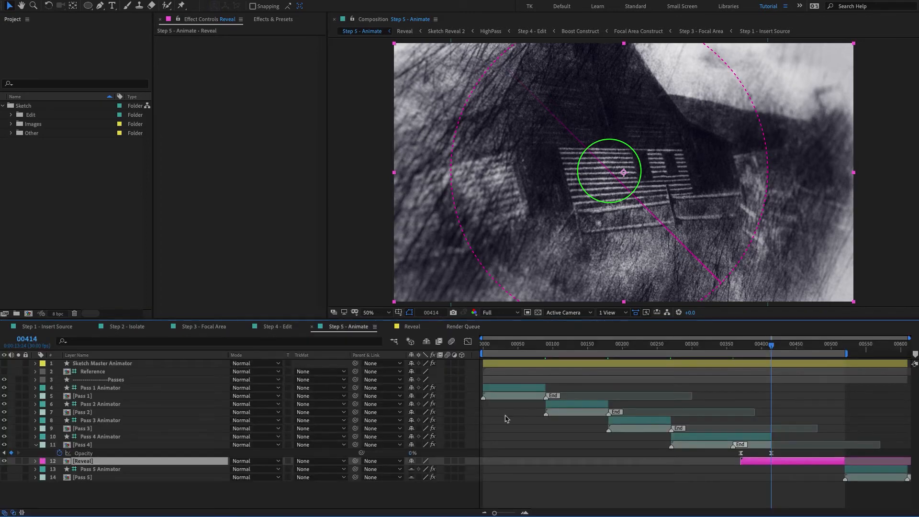
left_click_drag(540, 347, 546, 347)
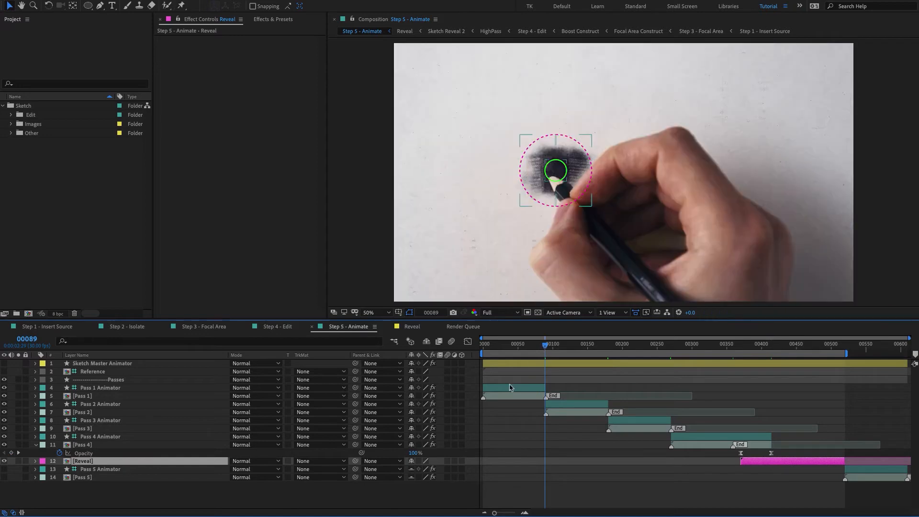
left_click(95, 397)
left_click(95, 390)
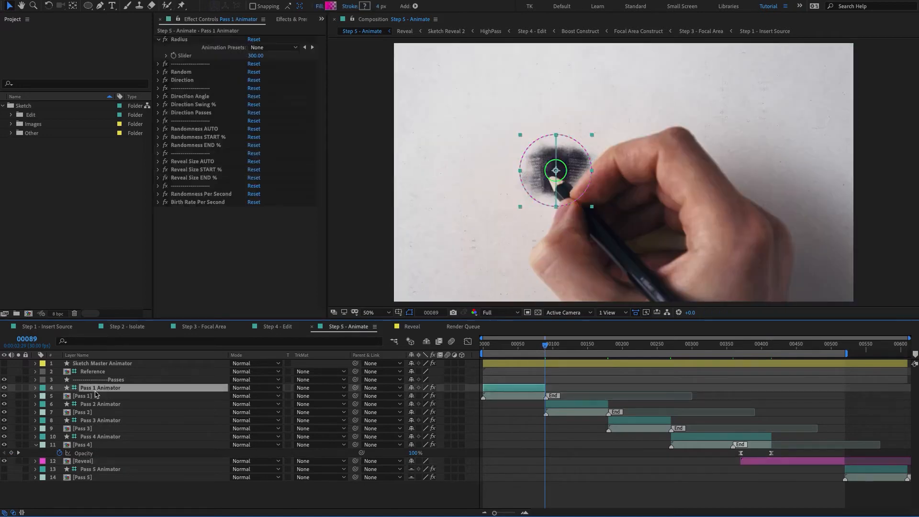
left_click(181, 72)
left_click(182, 80, "shift")
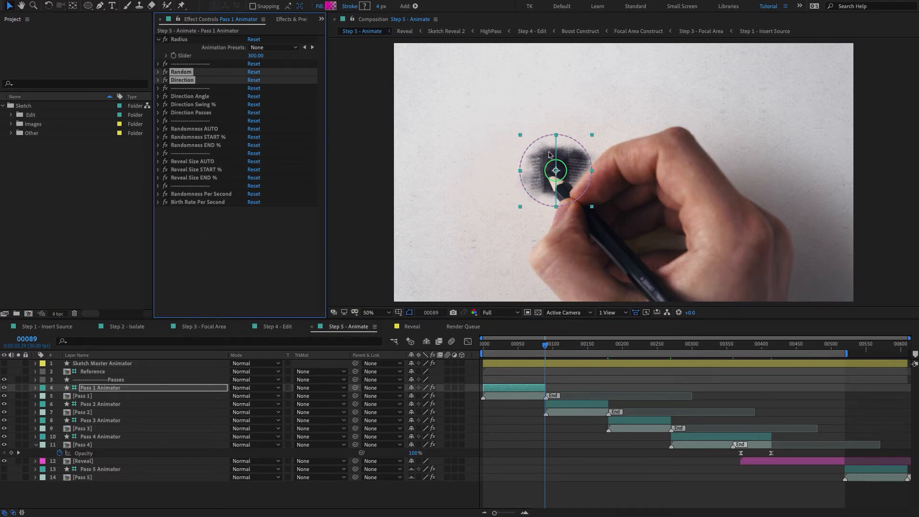
left_click(205, 230)
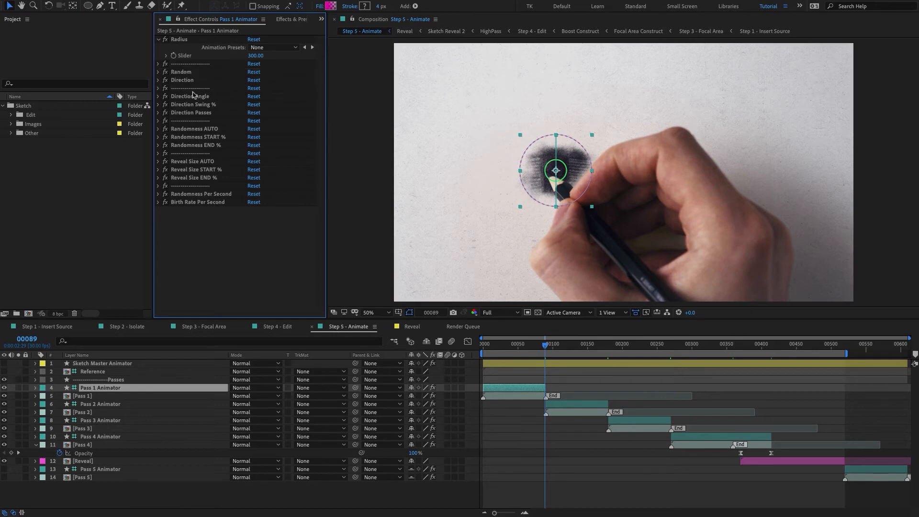
left_click(182, 80)
left_click(158, 80)
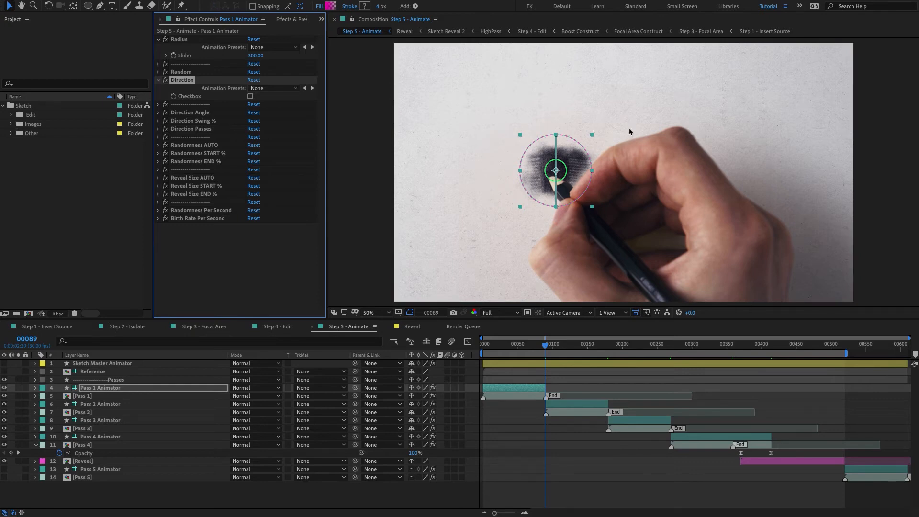
left_click(158, 72)
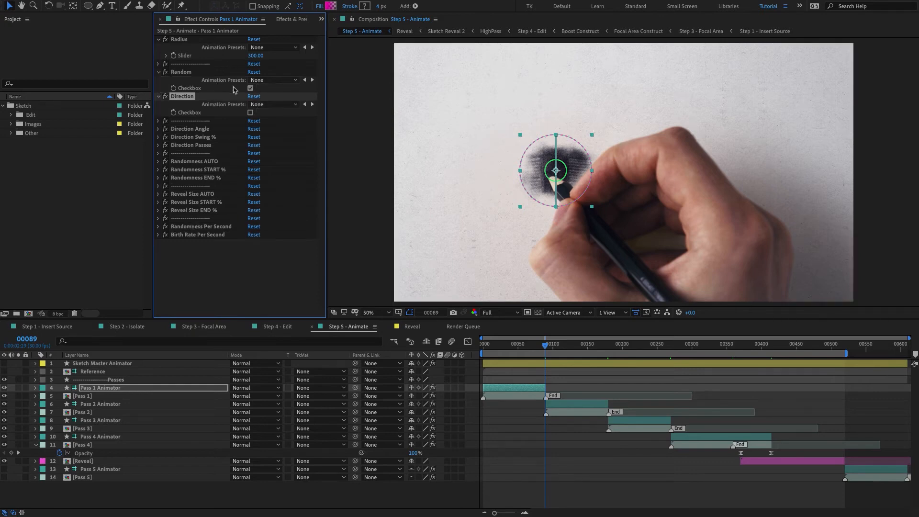
Step: Try Direction instead of Random on the Pass 1 Animator, expand its Direction Angle, and restore Random
left_click(250, 89)
left_click(251, 113)
left_click(159, 129)
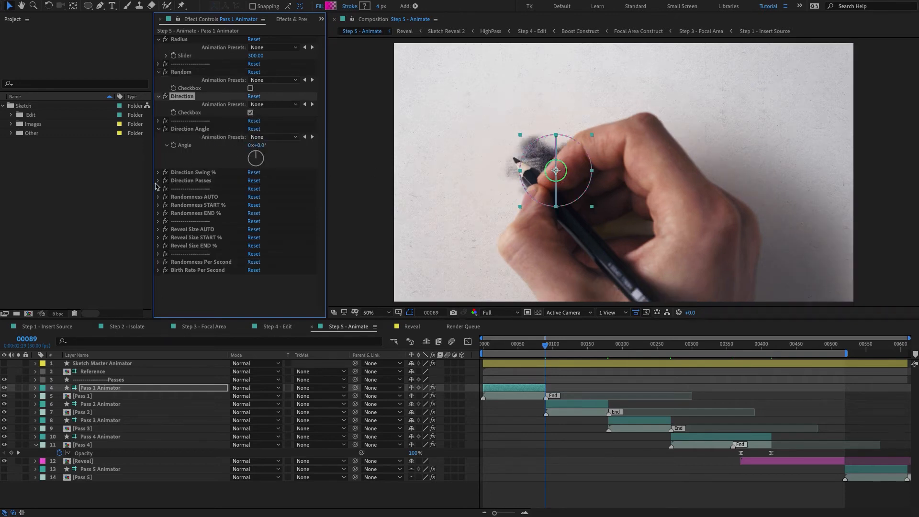
left_click(250, 112)
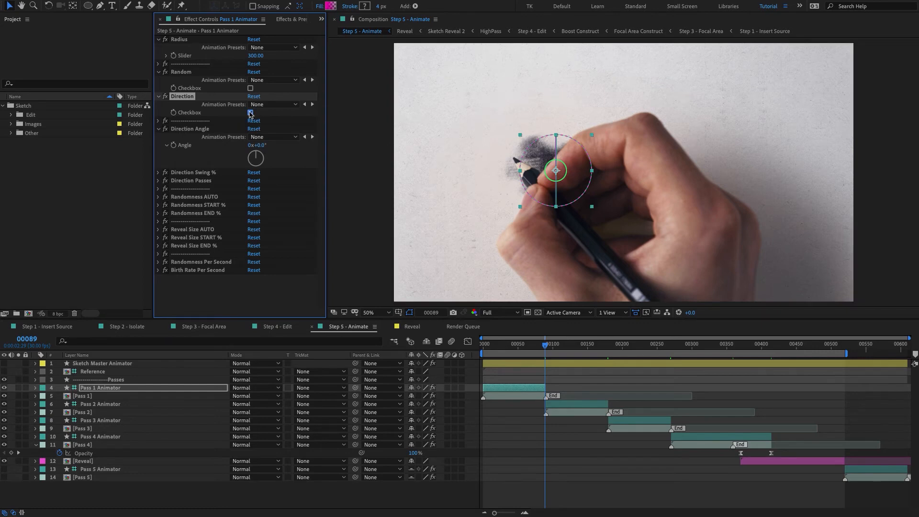
left_click(250, 88)
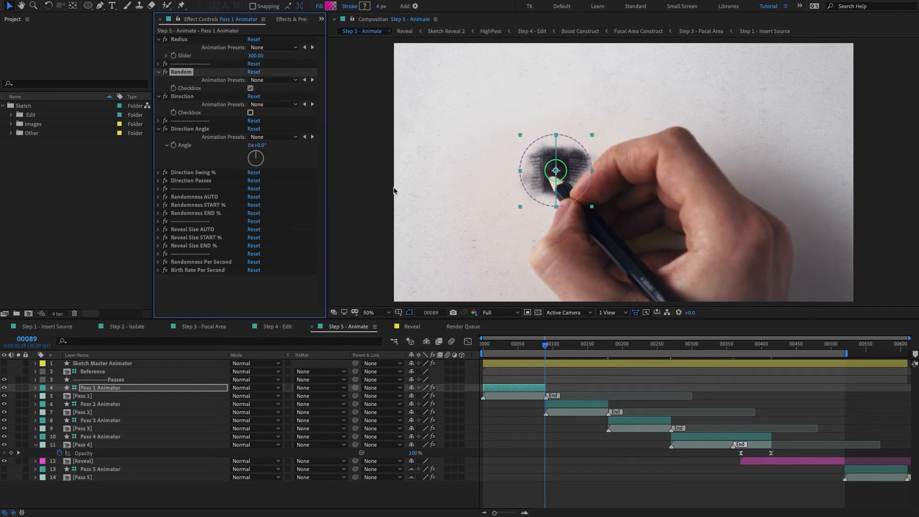
Step: Check the Direction checkbox setting on the Pass 3 and Pass 4 Animators
left_click(570, 406)
left_click(636, 420)
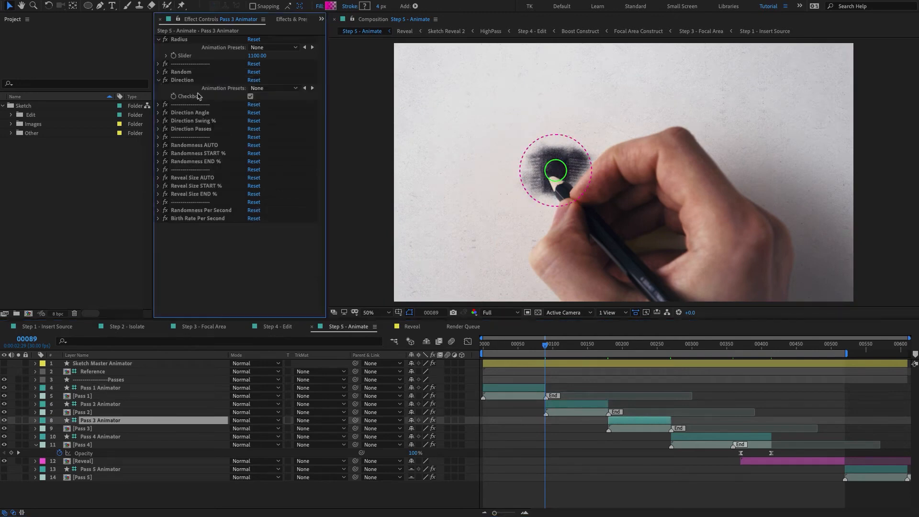
left_click(693, 437)
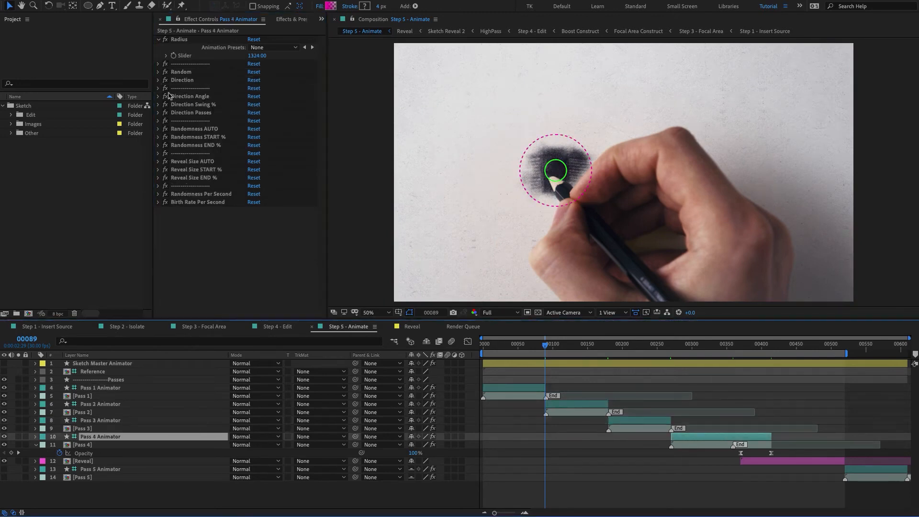
left_click(159, 80)
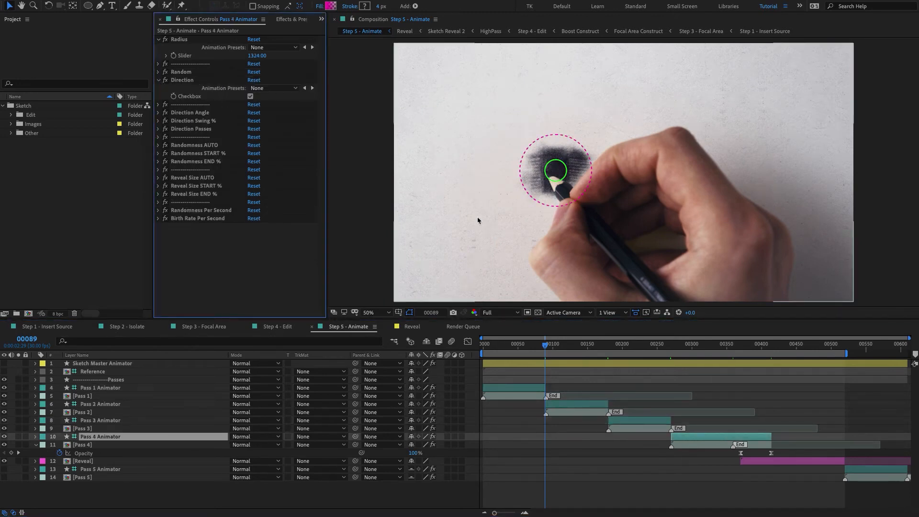
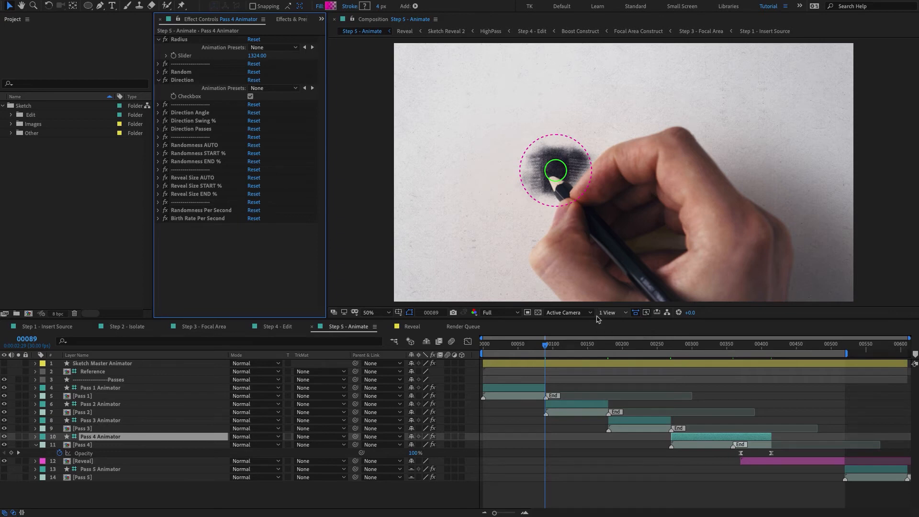
Step: Try turning off Enable Guides on the Sketch Master Animator, and restore the guides
left_click(95, 365)
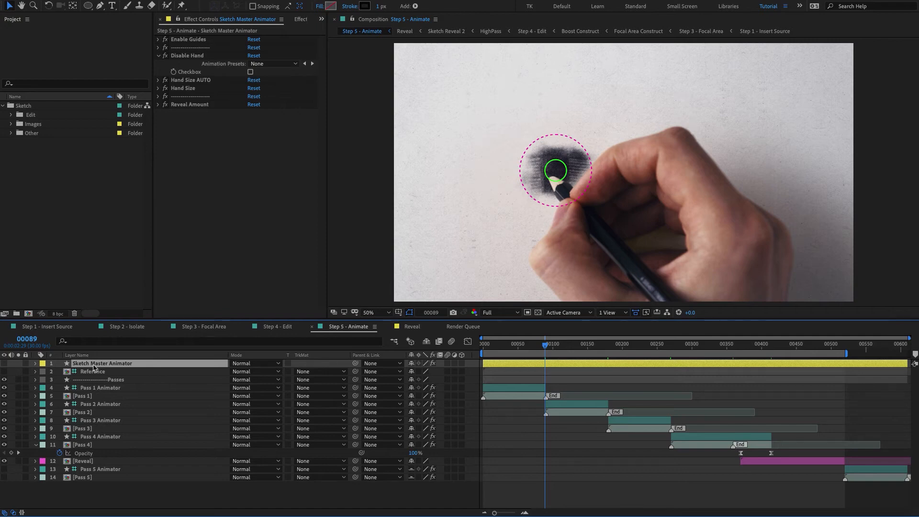
left_click(162, 40)
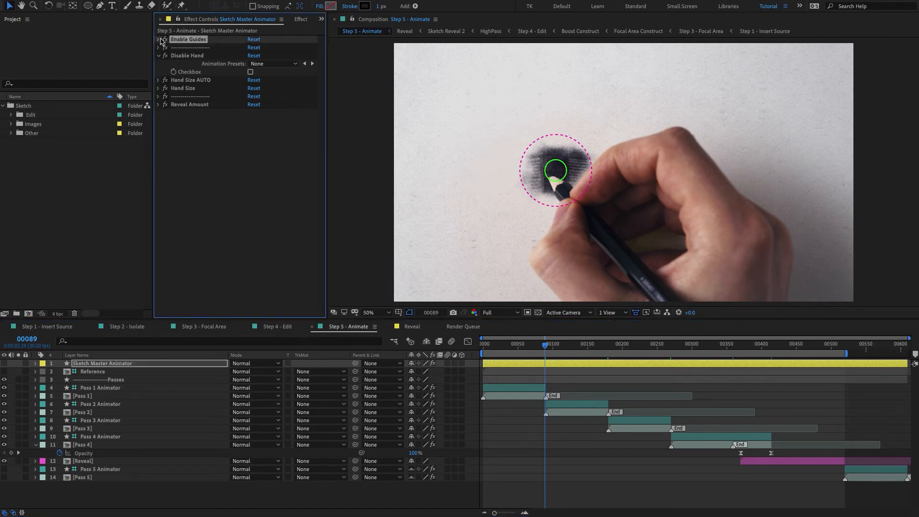
left_click(159, 40)
left_click(251, 56)
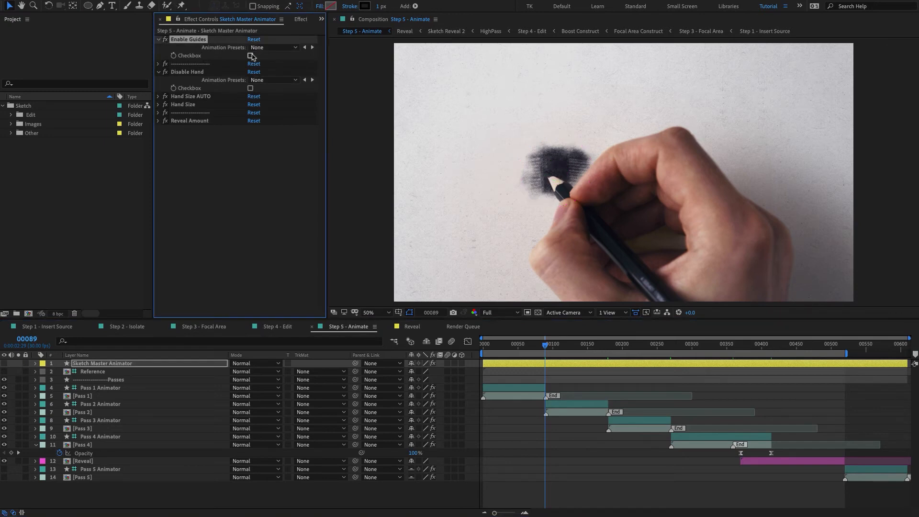
left_click(237, 159)
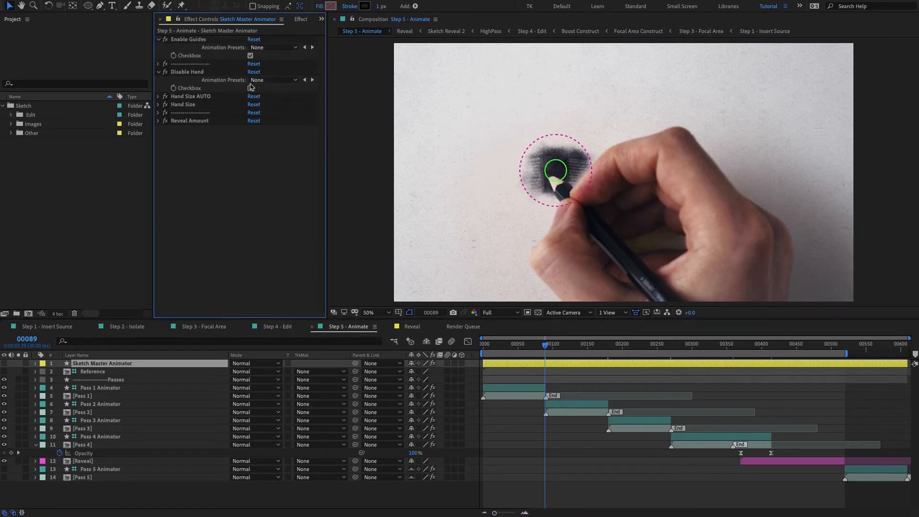
Step: Try the Disable Hand checkbox on the Sketch Master Animator to compare the sketch with and without the hand
left_click(250, 89)
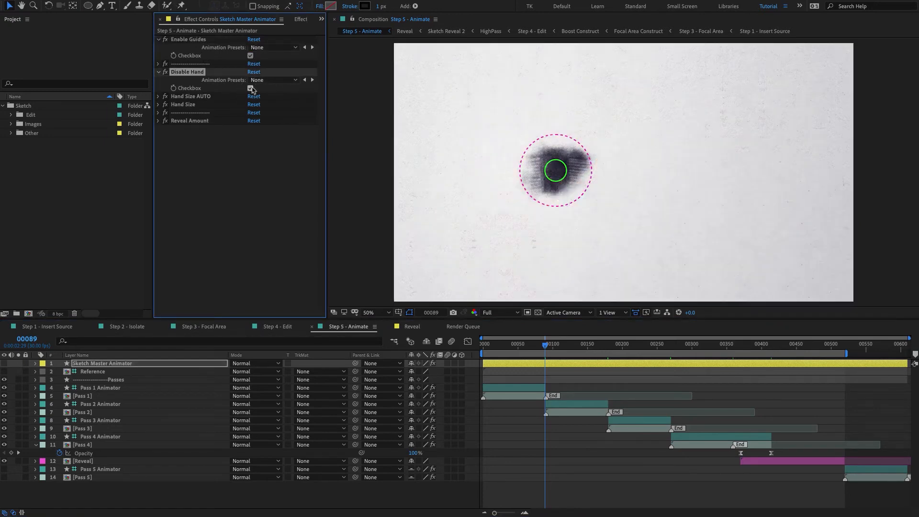
left_click(250, 88)
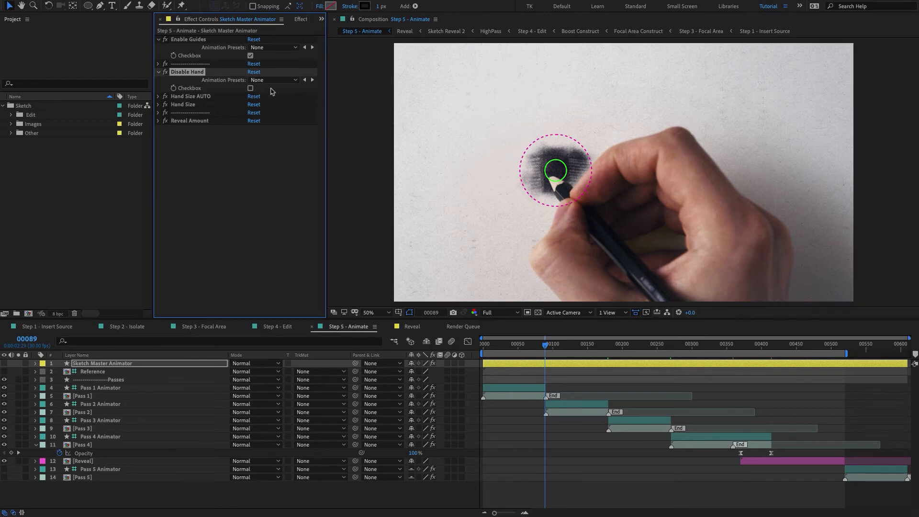
left_click(250, 88)
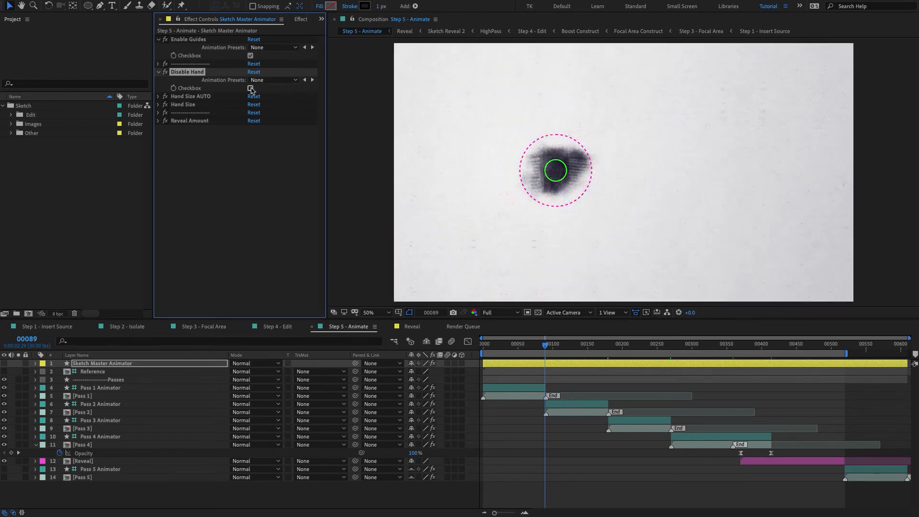
left_click(251, 88)
Step: Expand the Sketch Master Animator's Hand Size effect to examine its slider next to Hand Size AUTO
left_click(157, 98)
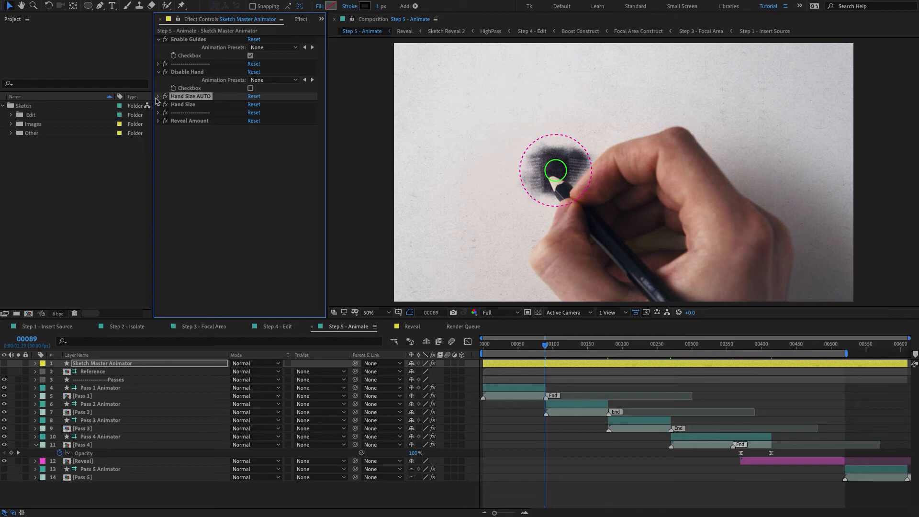
left_click(158, 105)
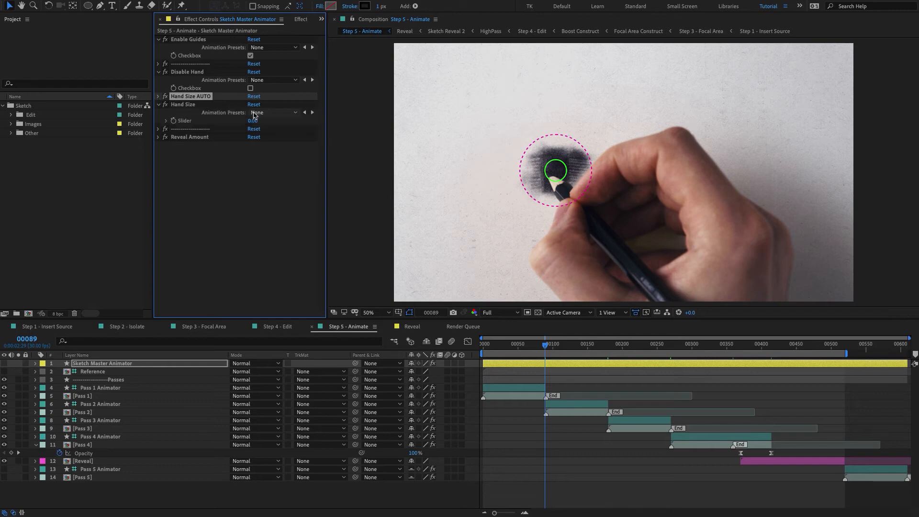
left_click(190, 105)
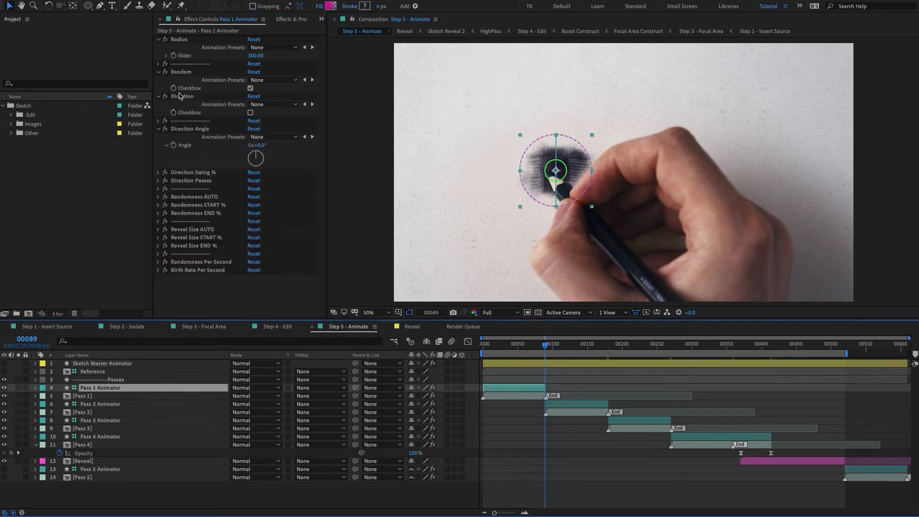
Step: Collapse all effects of the Pass 1 Animator and point out its Direction Passes effect
left_click(180, 96)
key("super+a")
left_click(158, 96)
left_click(214, 234)
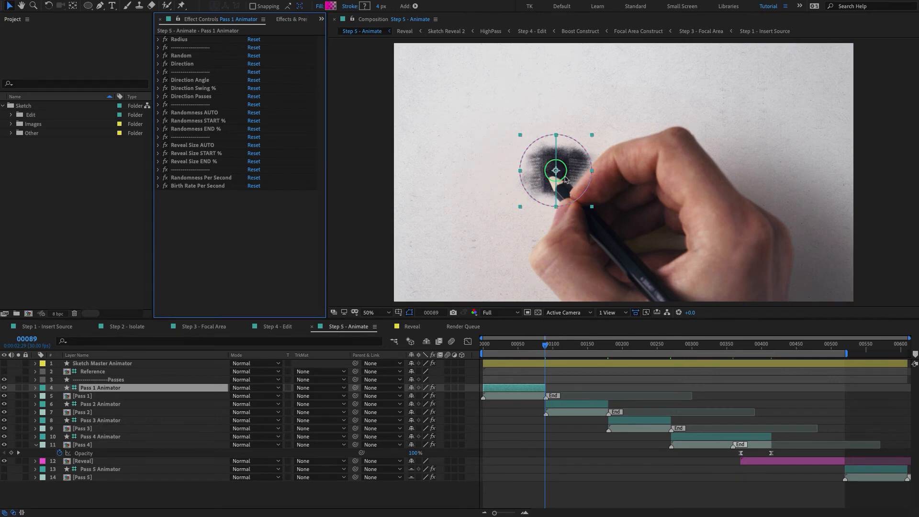
left_click(187, 98)
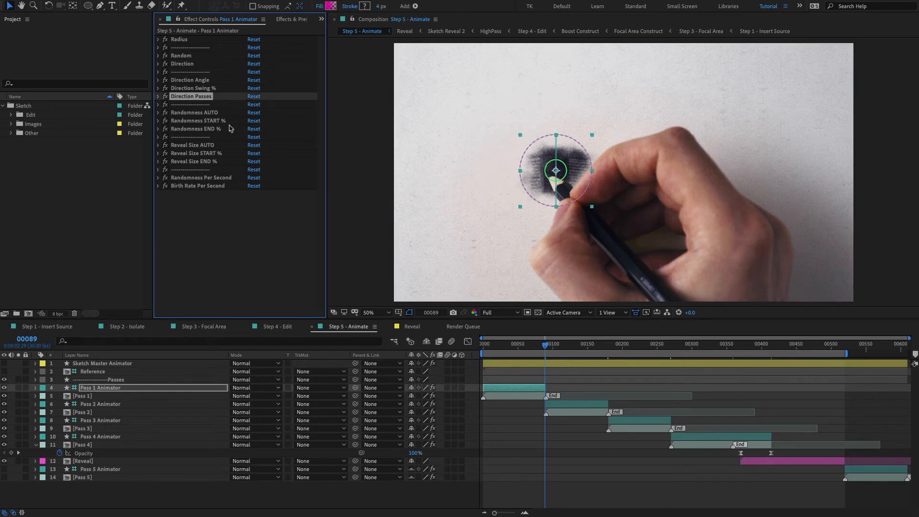
left_click(270, 252)
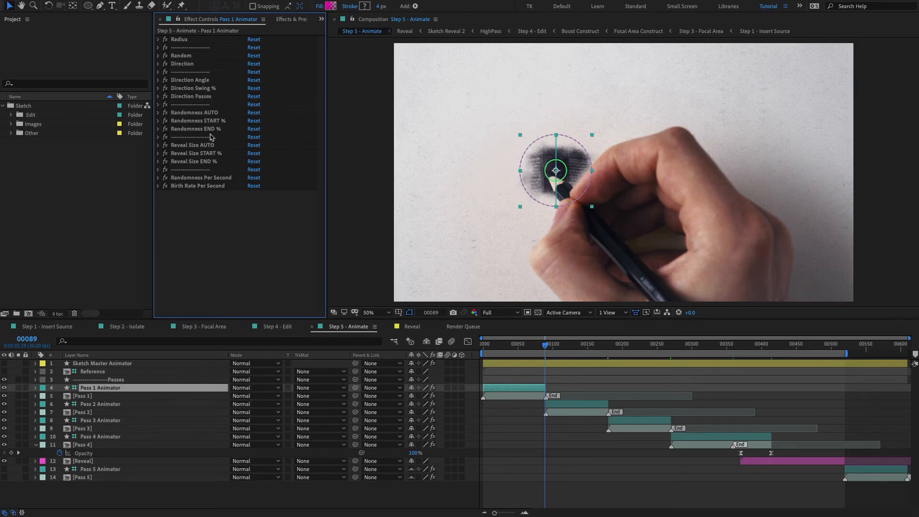
Step: Examine the Randomness AUTO, Randomness START % and Randomness END % effects of the Pass 1 Animator
left_click(206, 115)
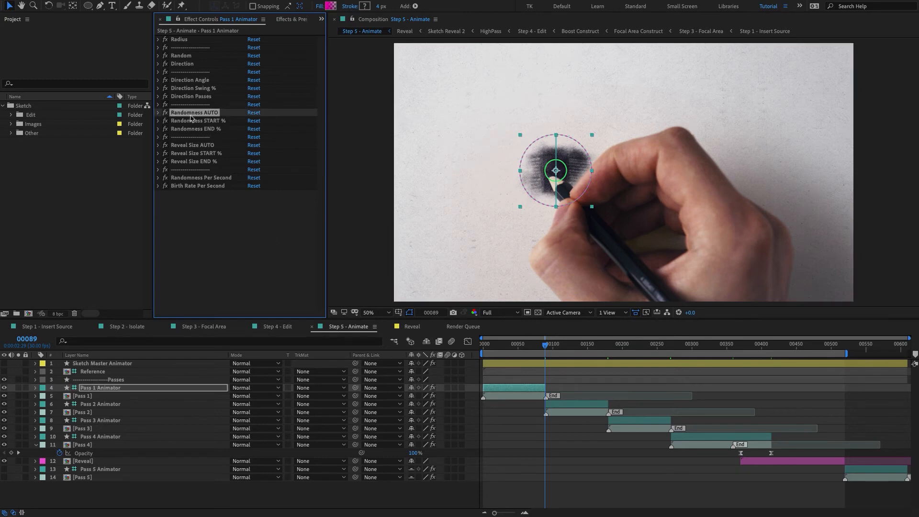
left_click(191, 121, "shift")
left_click(192, 123)
left_click(194, 130)
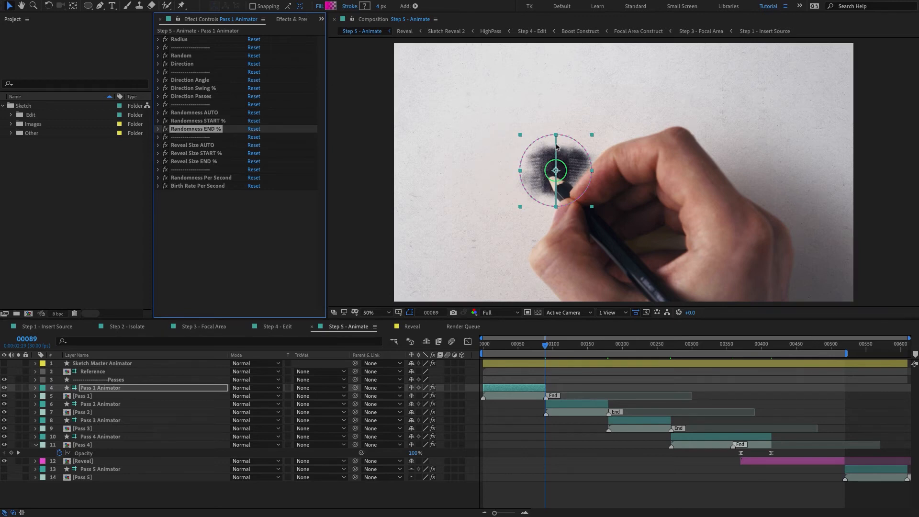
left_click(194, 121)
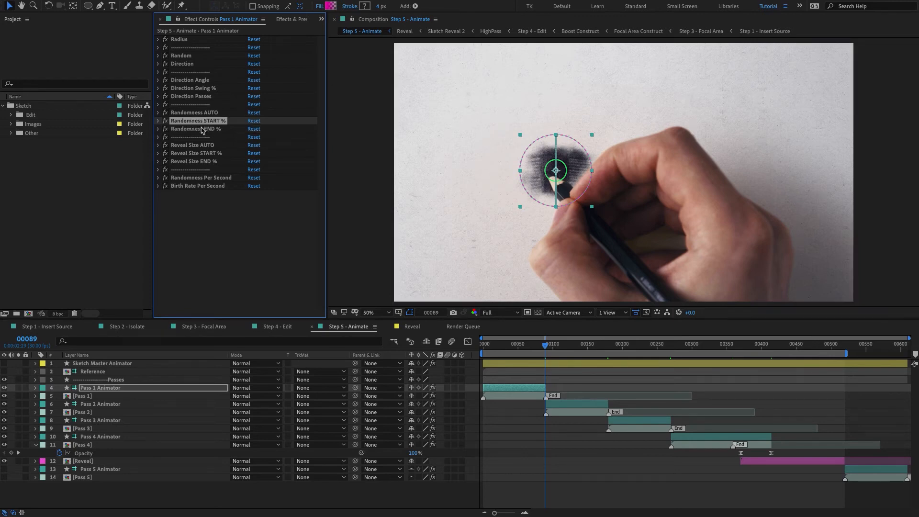
left_click(197, 129)
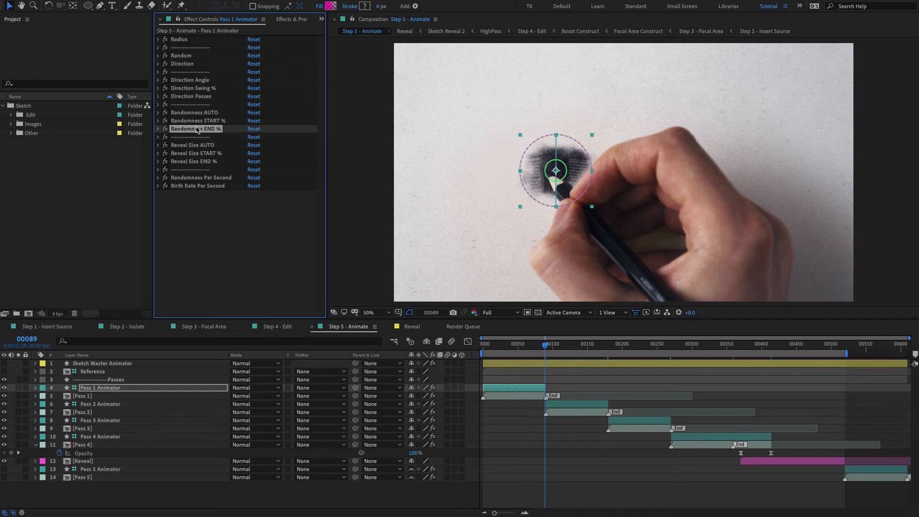
Step: Expand the Pass 1 Animator's Reveal Size AUTO effect down to its slider
left_click(199, 146)
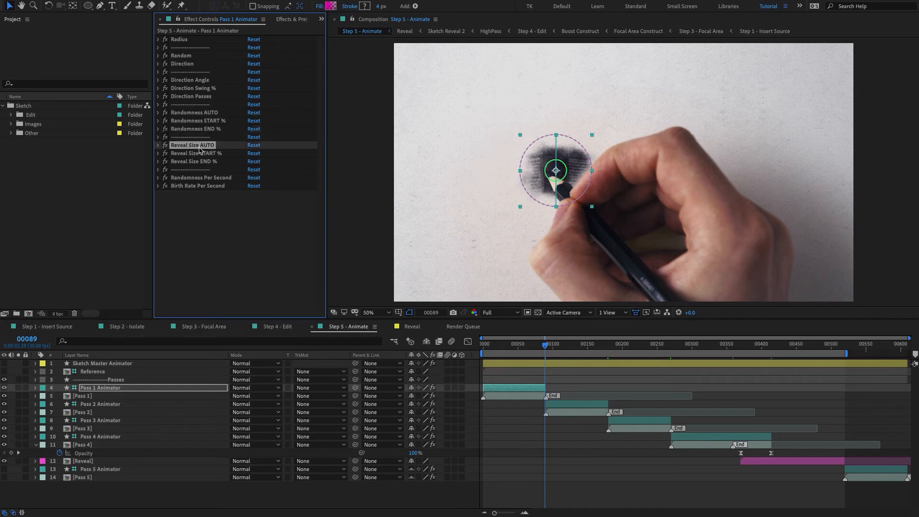
left_click(238, 215)
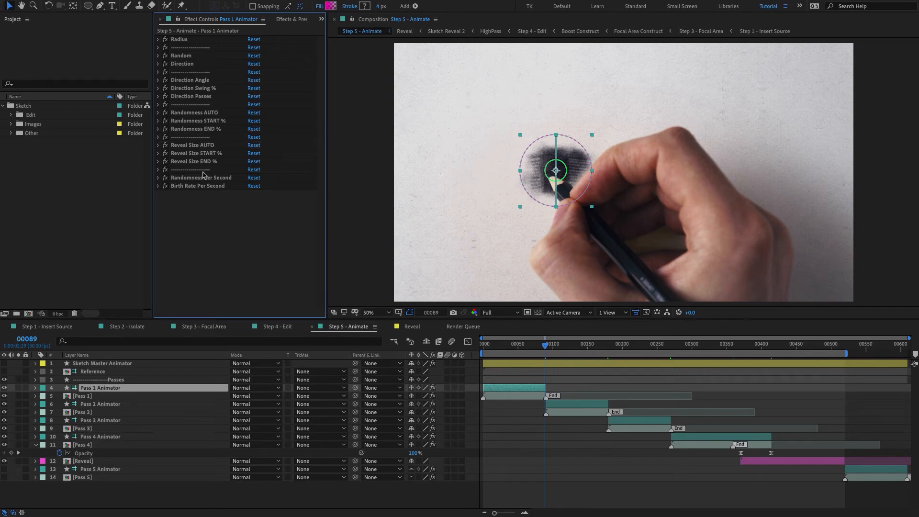
left_click(201, 147)
left_click(157, 146)
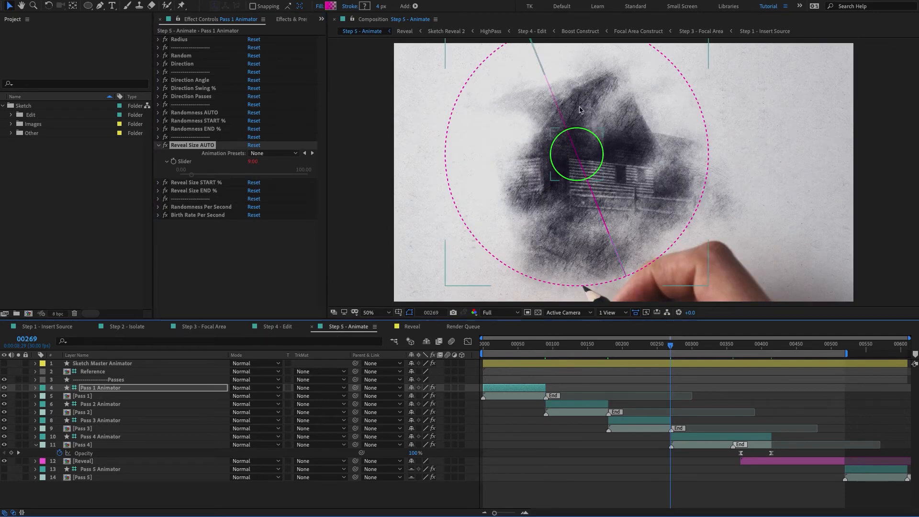
Step: At frame 269, set the Pass 3 Animator's Reveal Size AUTO slider to 32
left_click(639, 421)
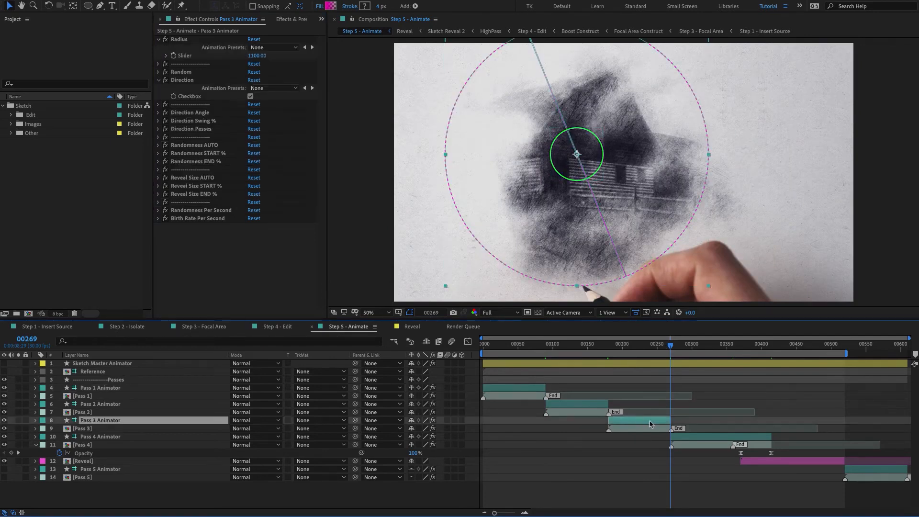
left_click(159, 178)
left_click(252, 194)
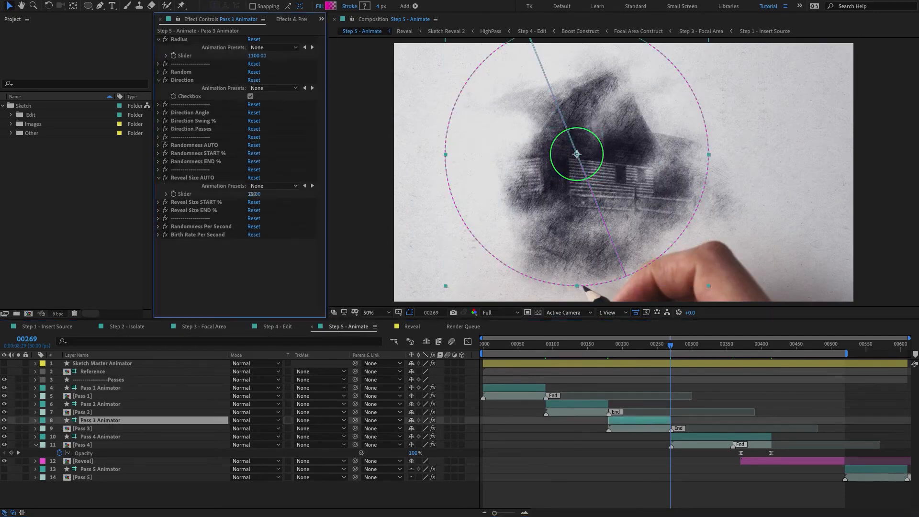
type("1")
left_click(271, 276)
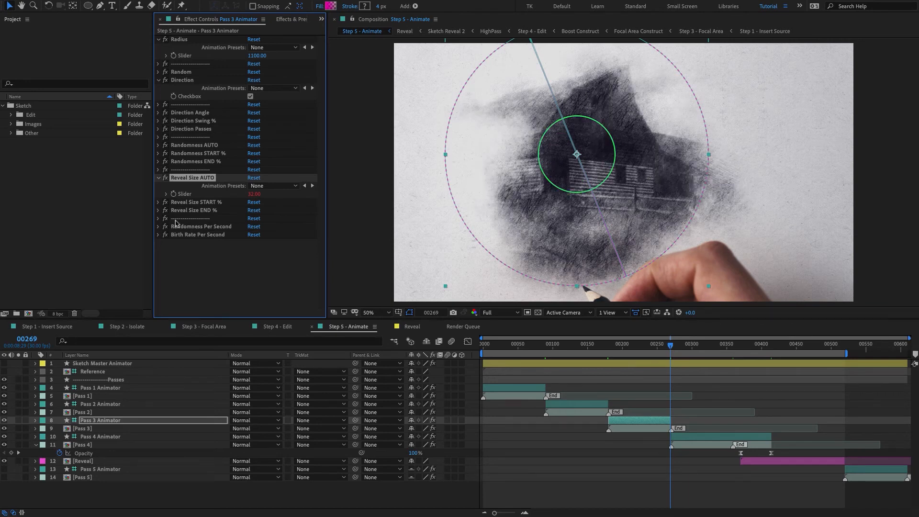
Step: Try a Randomness Per Second value of 20 on the Pass 3 Animator
left_click(158, 226)
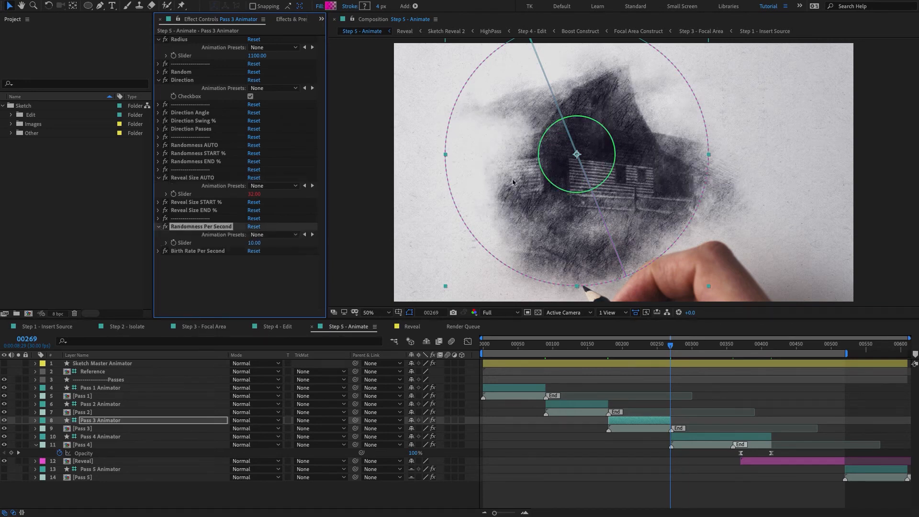
left_click(250, 243)
type("20")
key("Return")
Step: Collapse all effects of the Pass 3 Animator and deselect them
left_click(193, 178)
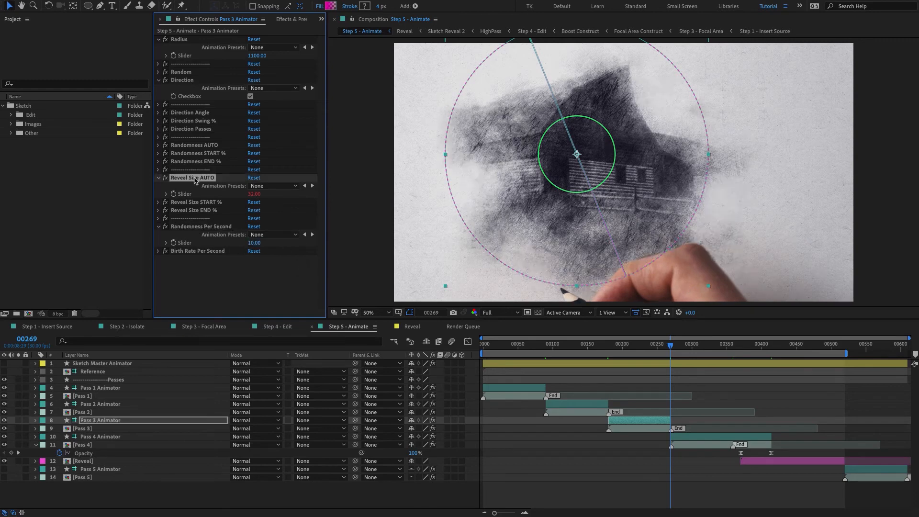
key("super+a")
left_click(158, 177)
left_click(216, 289)
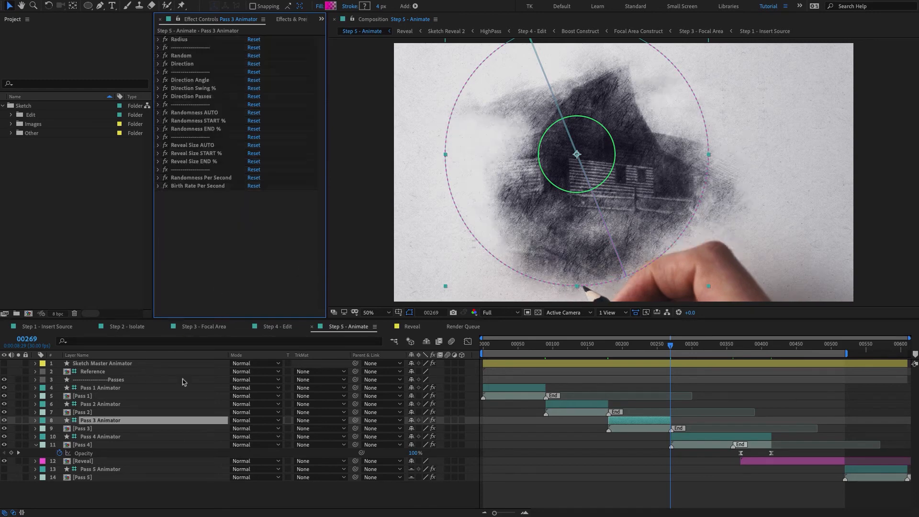
Step: Expand Pass 1's effects from Scribble through Outline to examine their checkboxes, and collapse them again
left_click(509, 396)
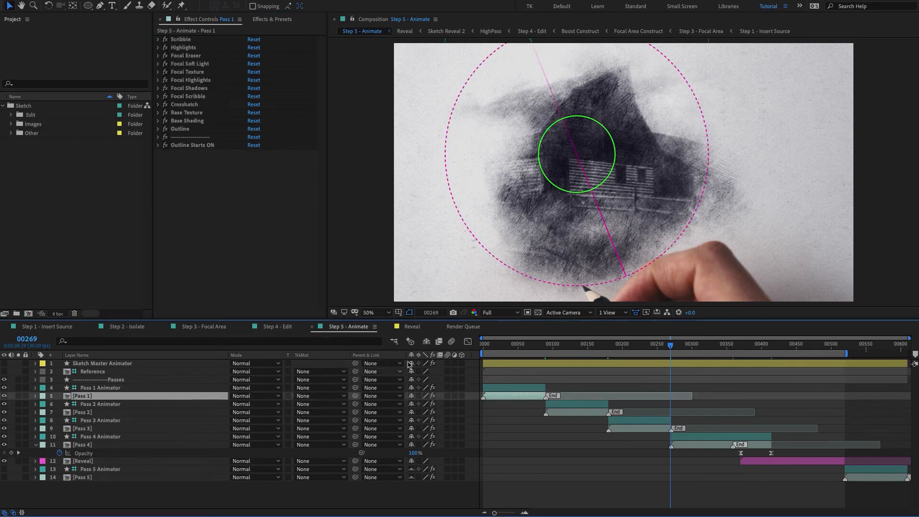
left_click(197, 40)
left_click(190, 129, "shift")
key("ctrl+grave")
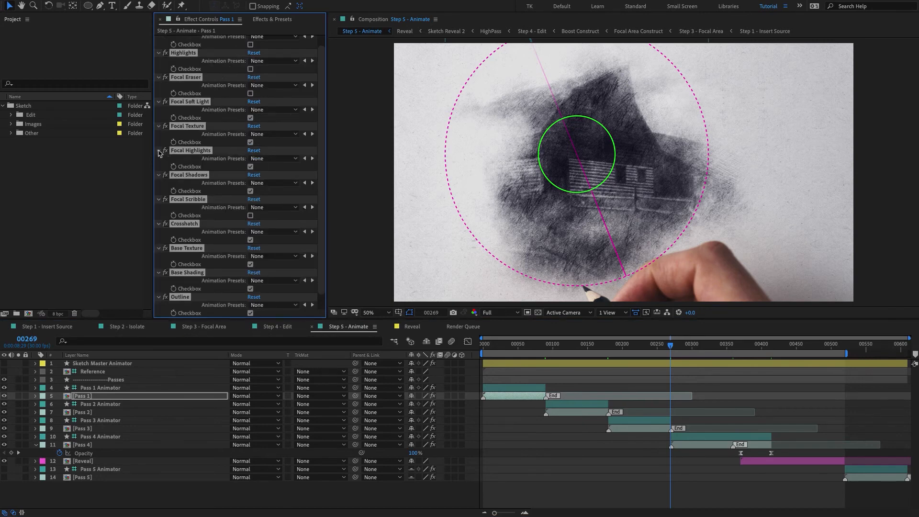
key("ctrl+grave")
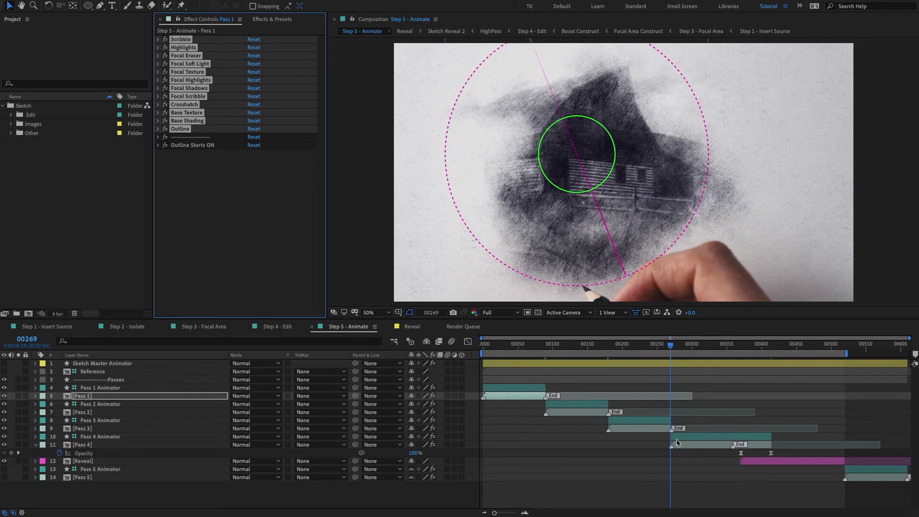
left_click(228, 197)
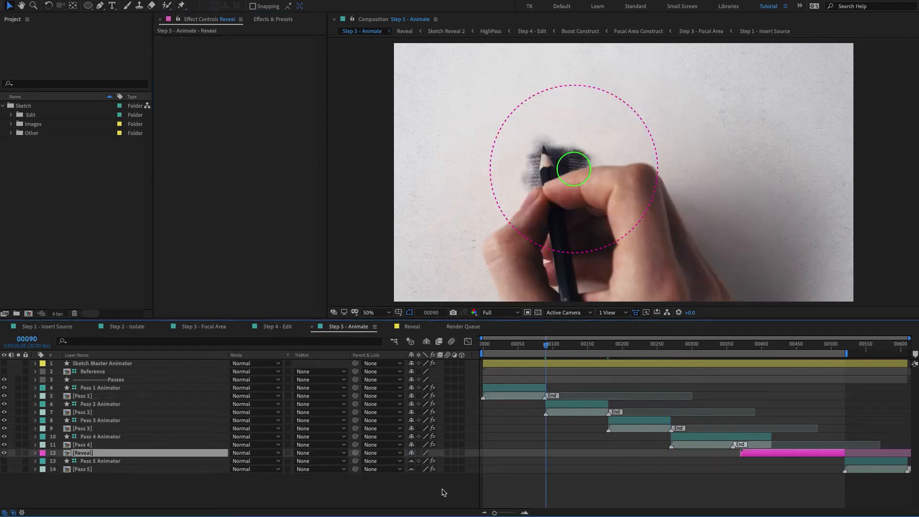
Step: Try to shorten Pass 1 by moving its End marker earlier and trimming the Pass 1 Animator to match, and undo both changes
left_click(443, 492)
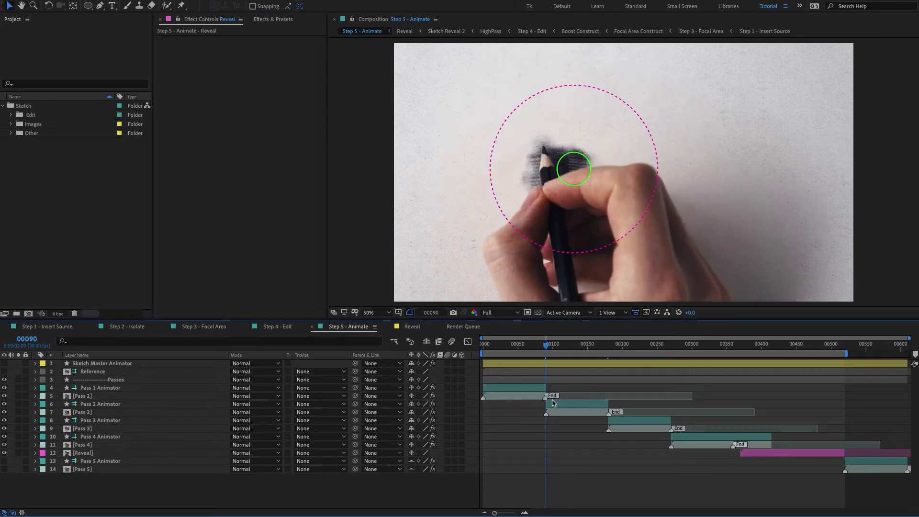
left_click_drag(546, 397, 528, 398)
left_click(530, 391)
left_click(531, 396, "shift")
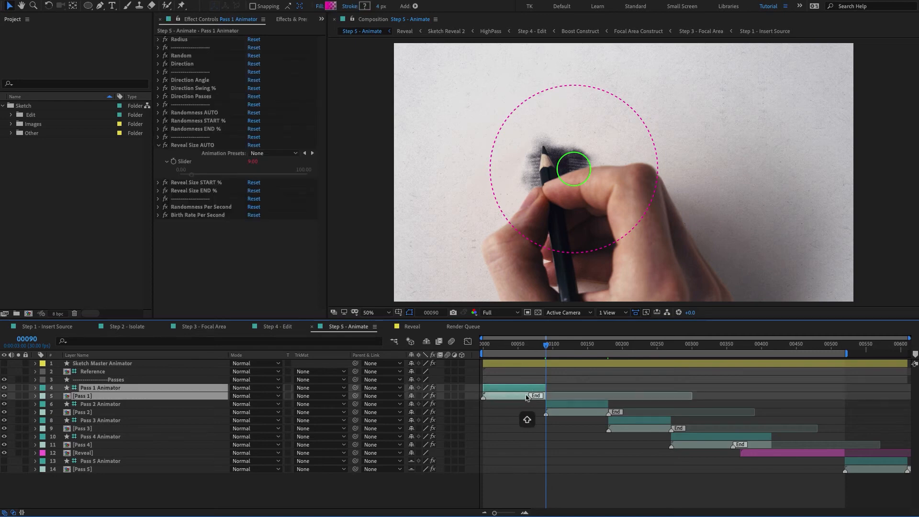
left_click_drag(546, 388, 530, 389)
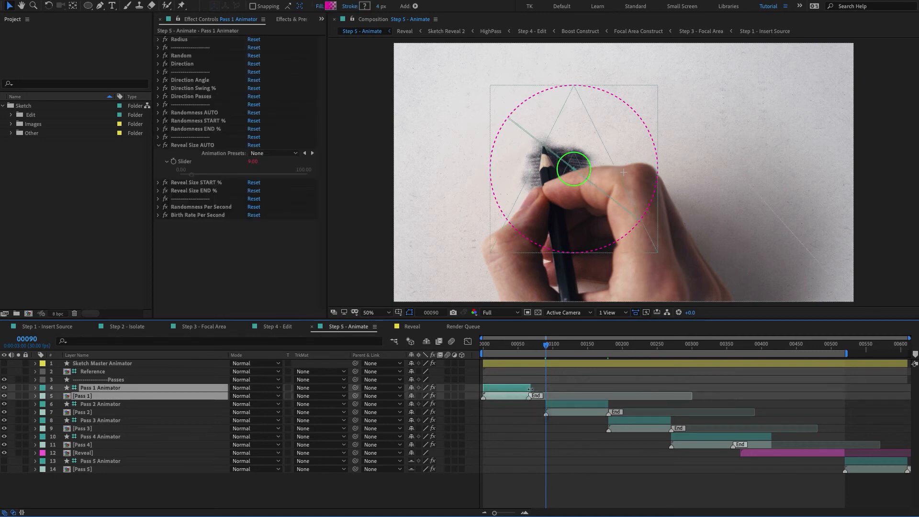
key("super+z")
key("super+z")
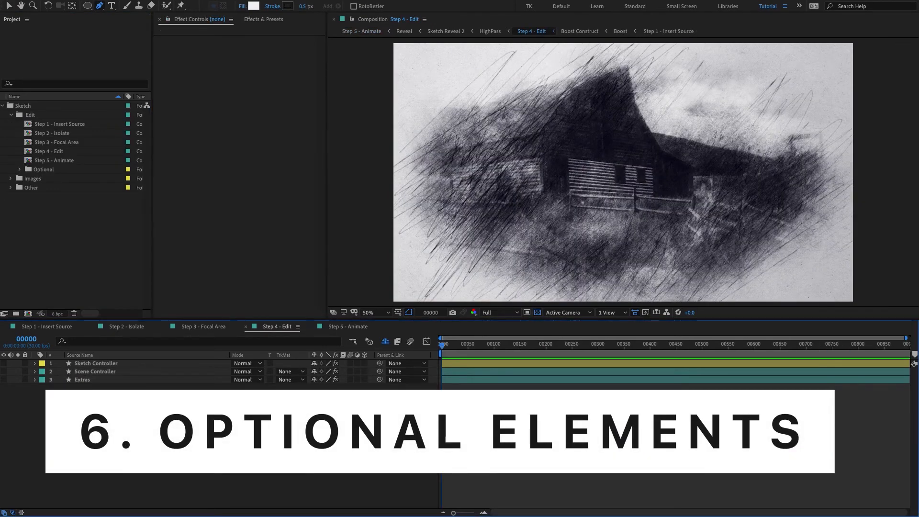
Step: Open the Boost composition from the project's Optional folder and look at its Highlight Boost layer
left_click(38, 116)
left_click(44, 170)
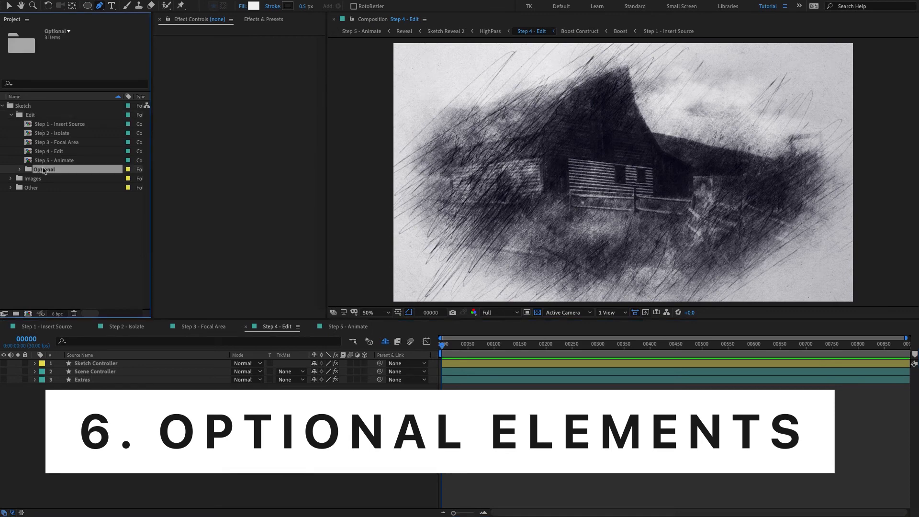
left_click(20, 170)
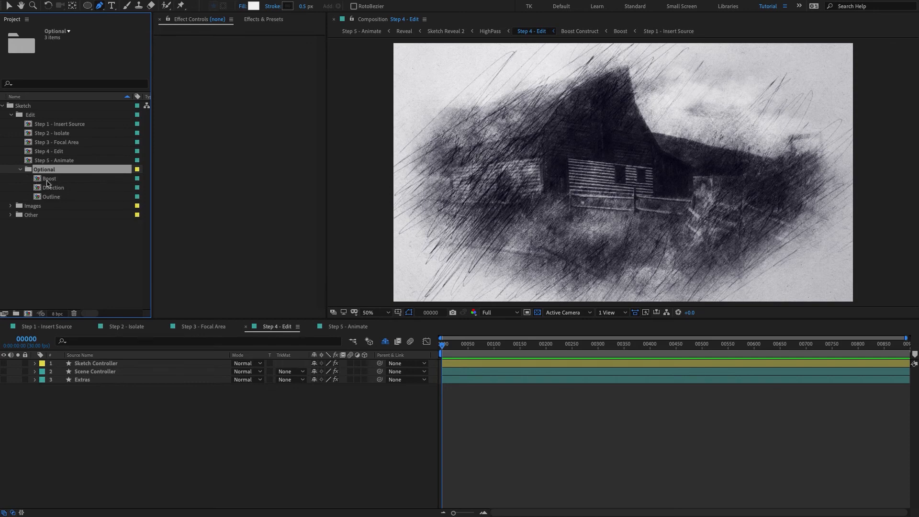
double_click(49, 180)
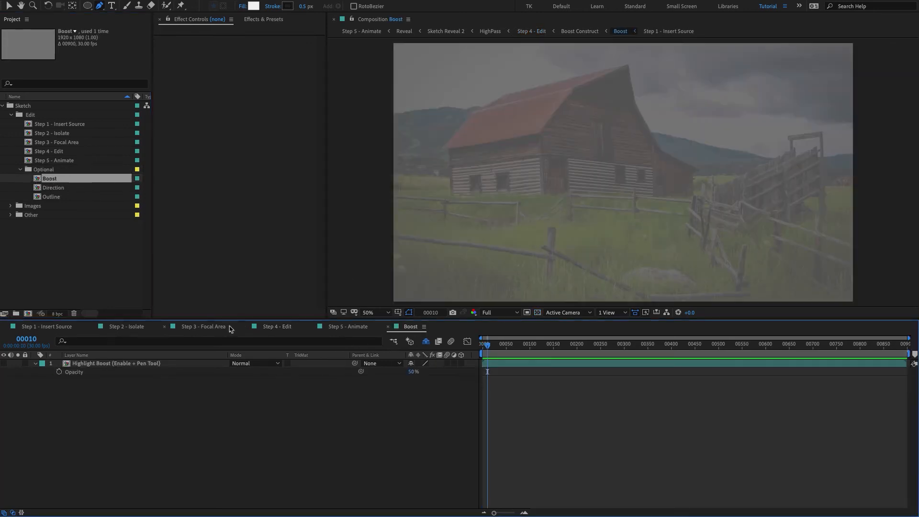
left_click(91, 365)
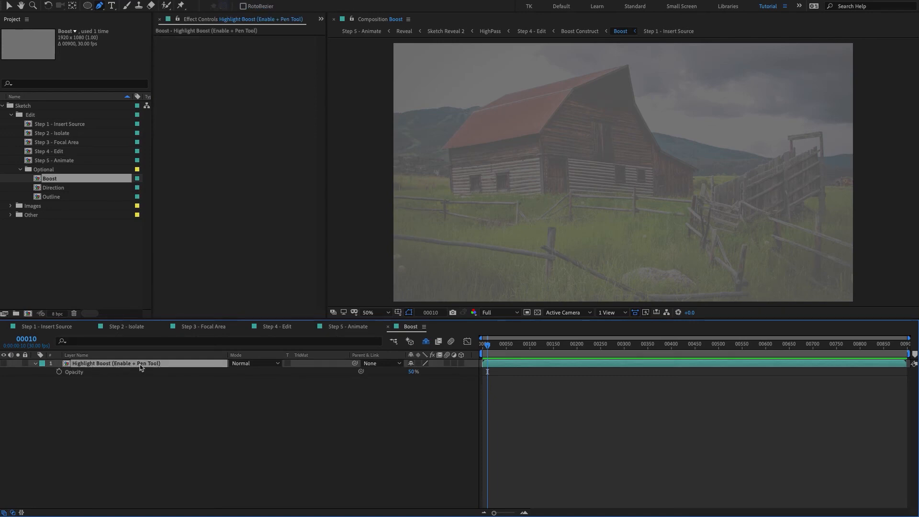
left_click(198, 426)
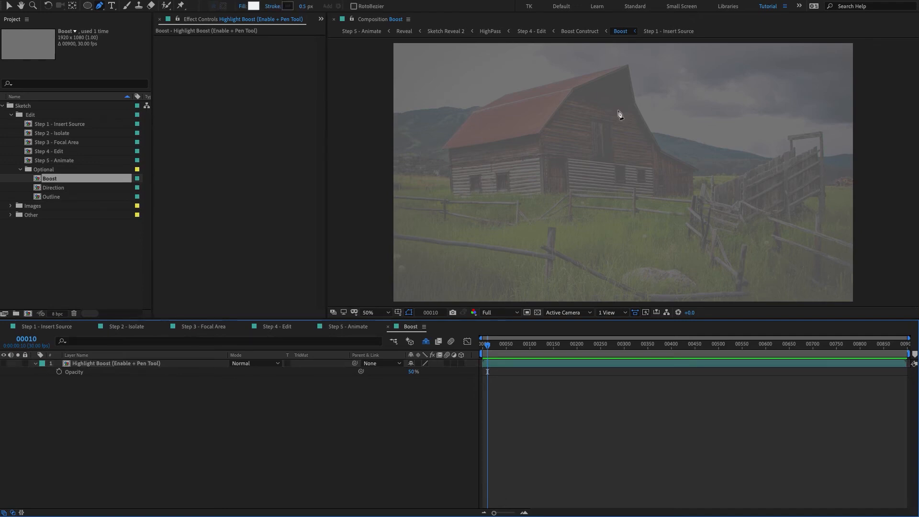
Step: Make the Highlight Boost layer visible and draw a five-point mask on it around the barn door with the Pen tool
left_click(87, 365)
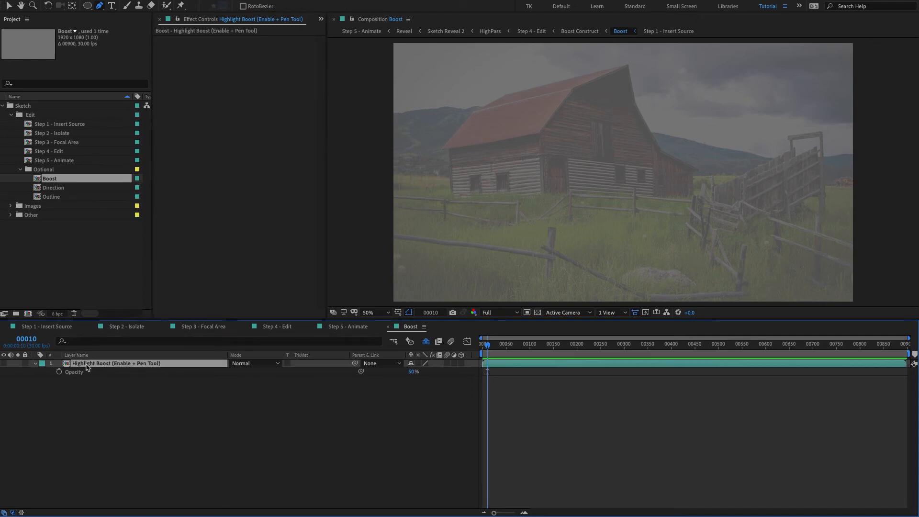
left_click(4, 364)
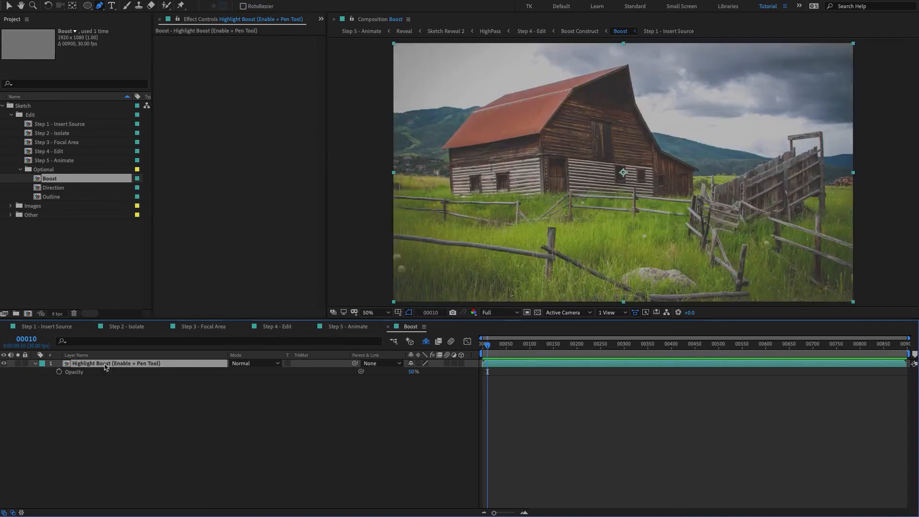
left_click(547, 141)
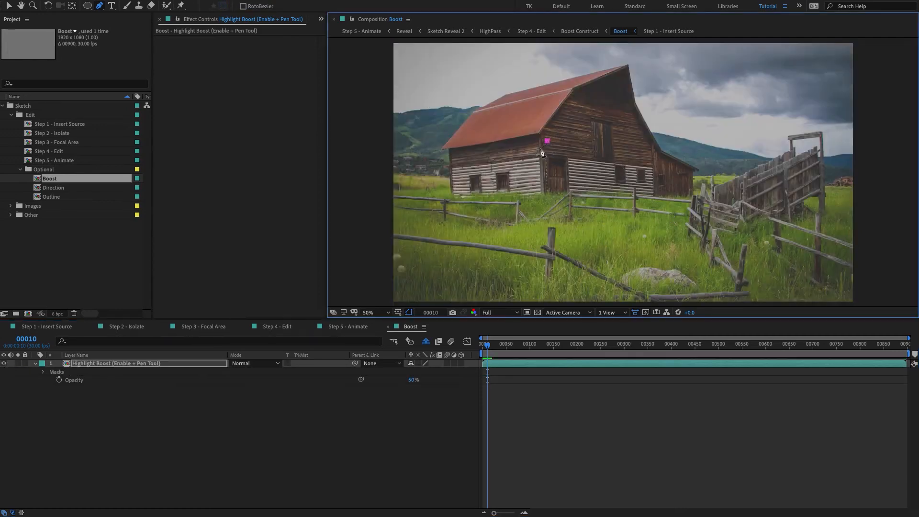
left_click(523, 163)
left_click(536, 202)
left_click(581, 201)
left_click(588, 163)
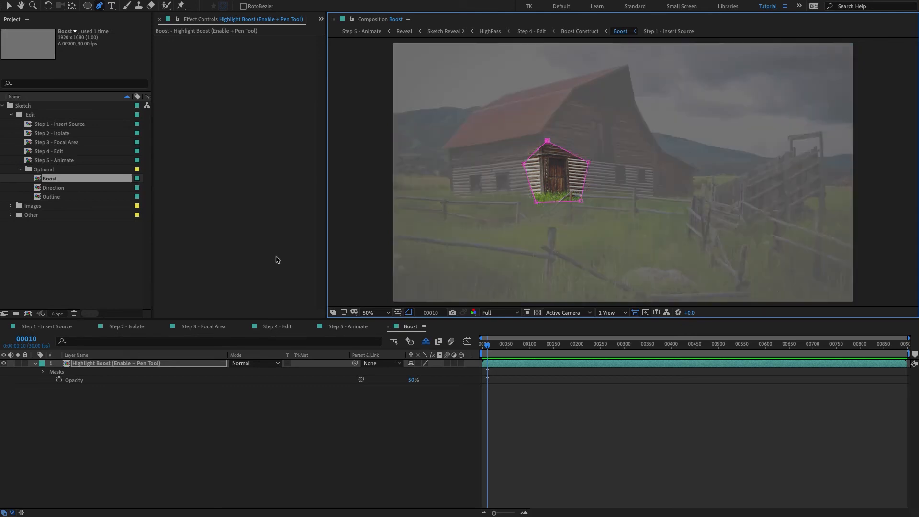
Step: Reveal the mask properties of the Highlight Boost layer and set the Mask Feather to 100 pixels
left_click(151, 364)
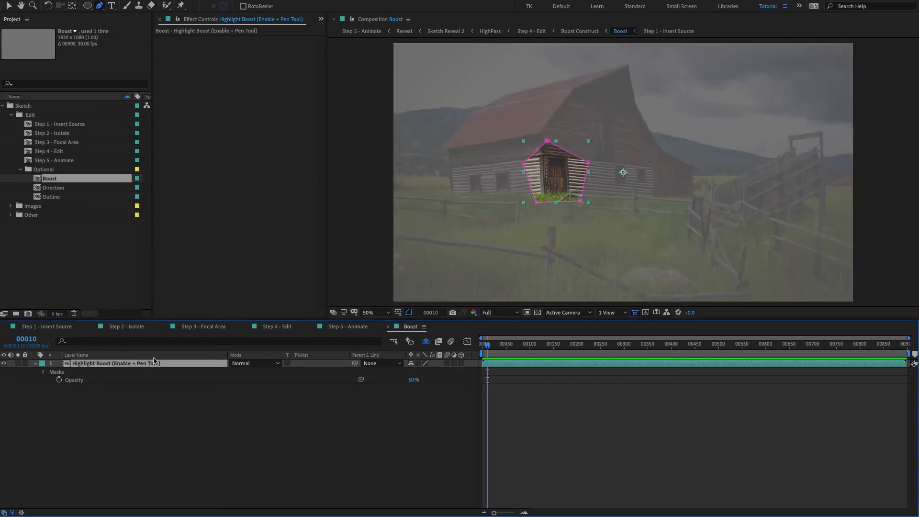
key("m")
key("m")
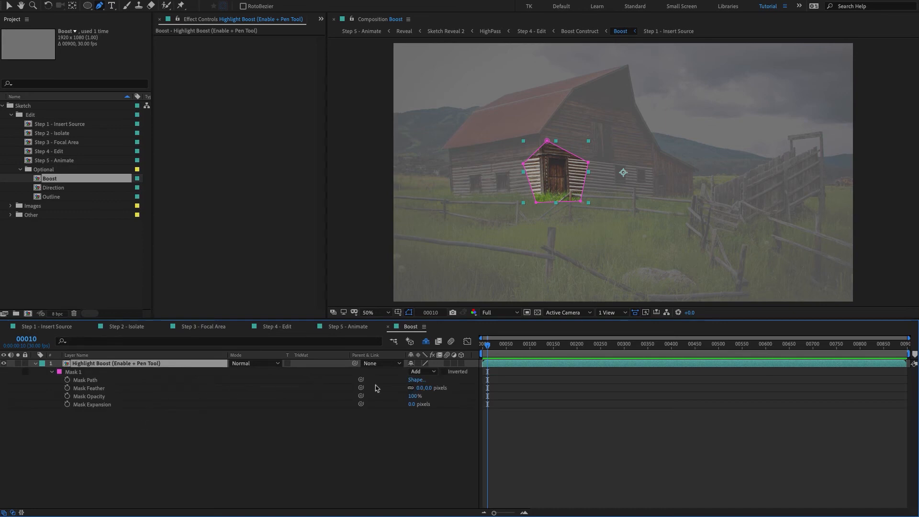
left_click(419, 387)
type("150")
key("Return")
left_click(420, 388)
type("1")
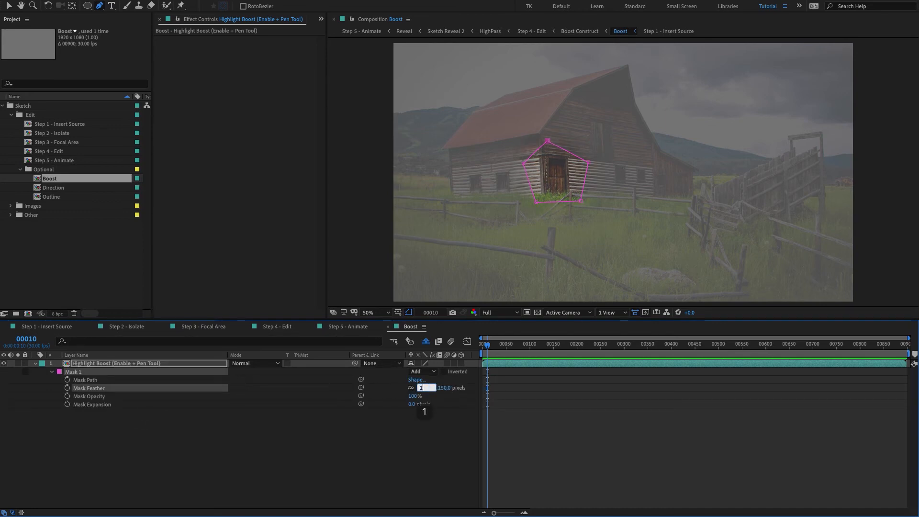
key("Return")
left_click(345, 441)
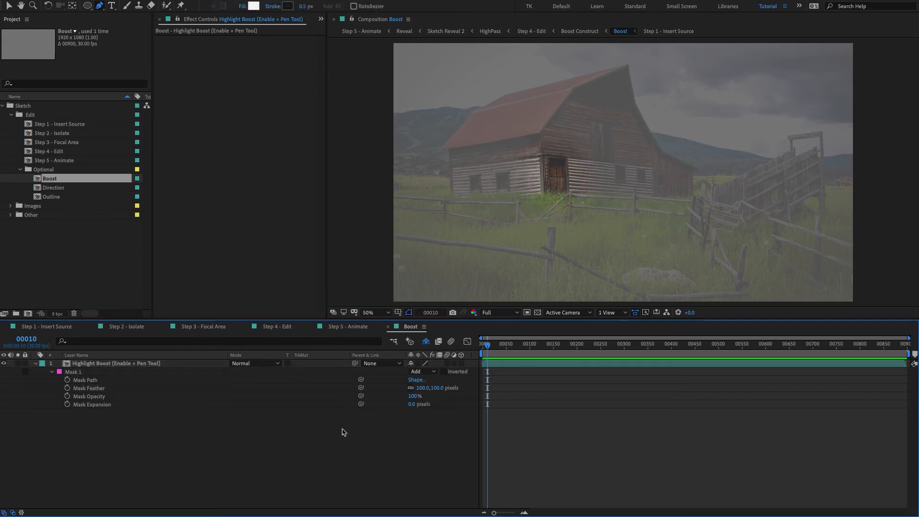
Step: Examine the boosted door area in the Step 4 - Edit sketch at 100% and return to the Boost composition
left_click(283, 328)
key("period")
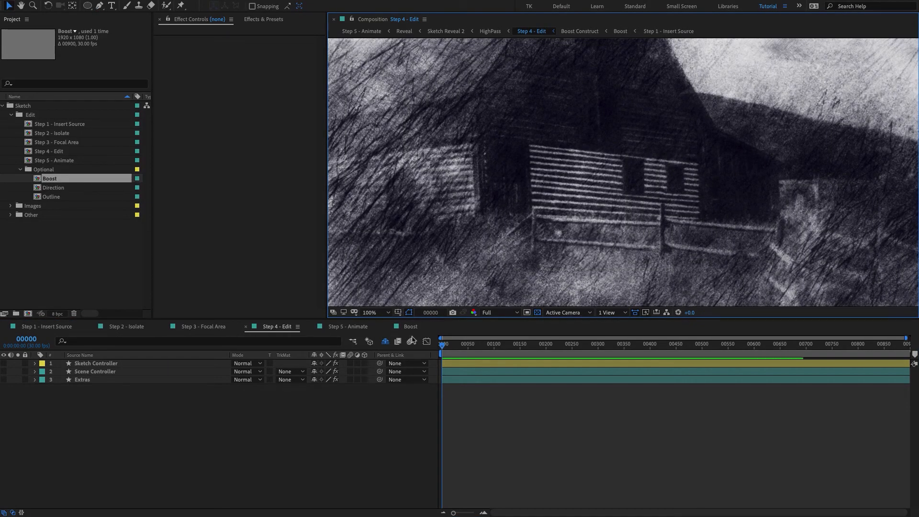
left_click(411, 328)
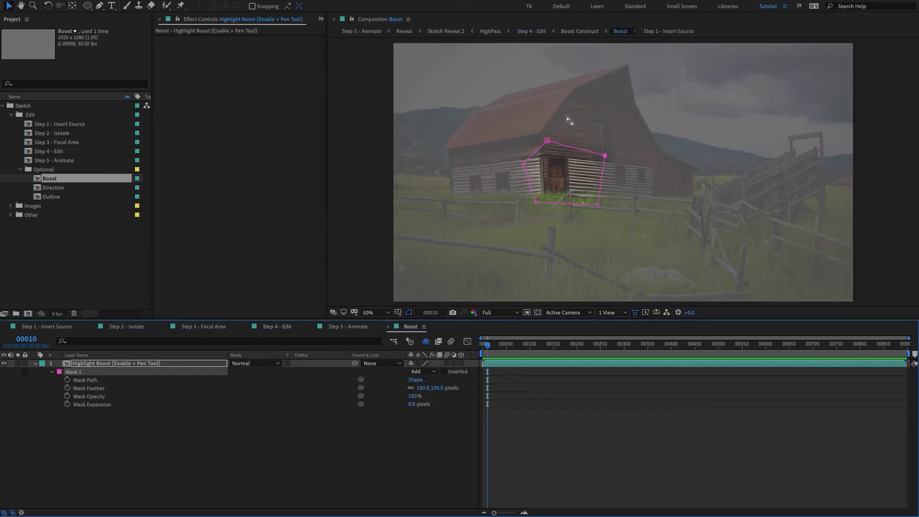
Step: Move the boost mask onto the fence area beside the barn's small annex and check it in Step 4 - Edit
double_click(562, 152)
left_click_drag(562, 152, 691, 171)
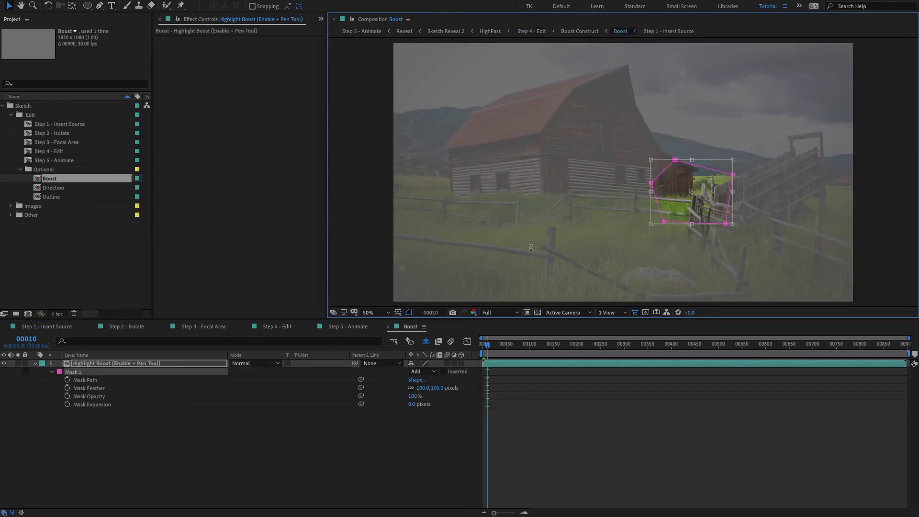
left_click(277, 327)
left_click_drag(780, 207, 536, 182)
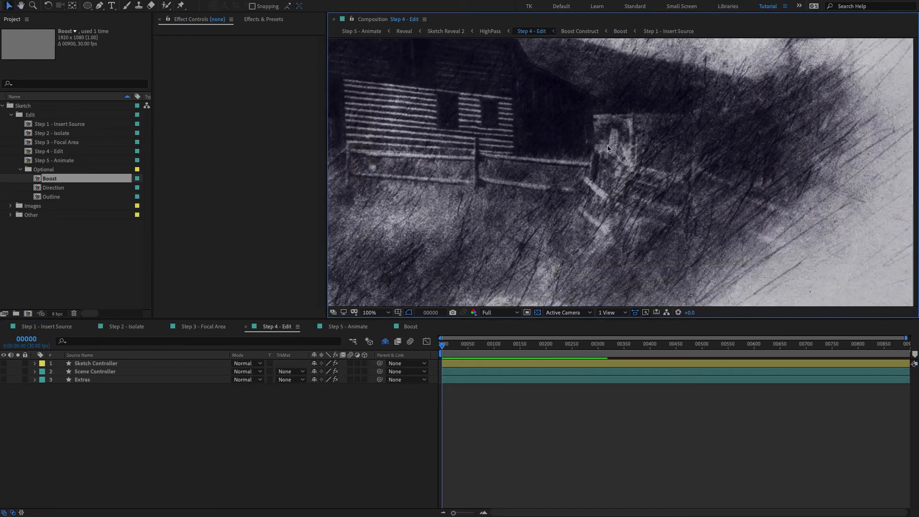
Step: Open the Direction composition, select its Direction A layer, and examine the stroke direction in the Step 4 - Edit sketch
left_click(413, 327)
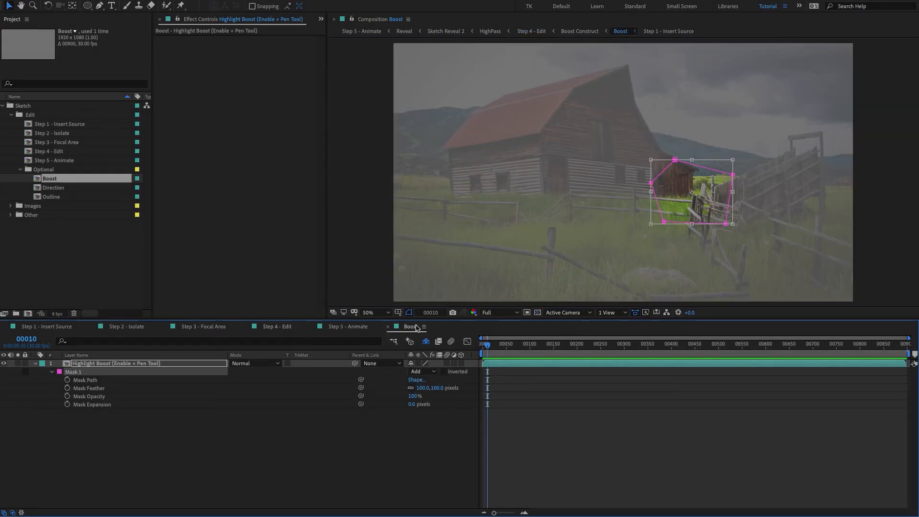
left_click(150, 469)
double_click(54, 188)
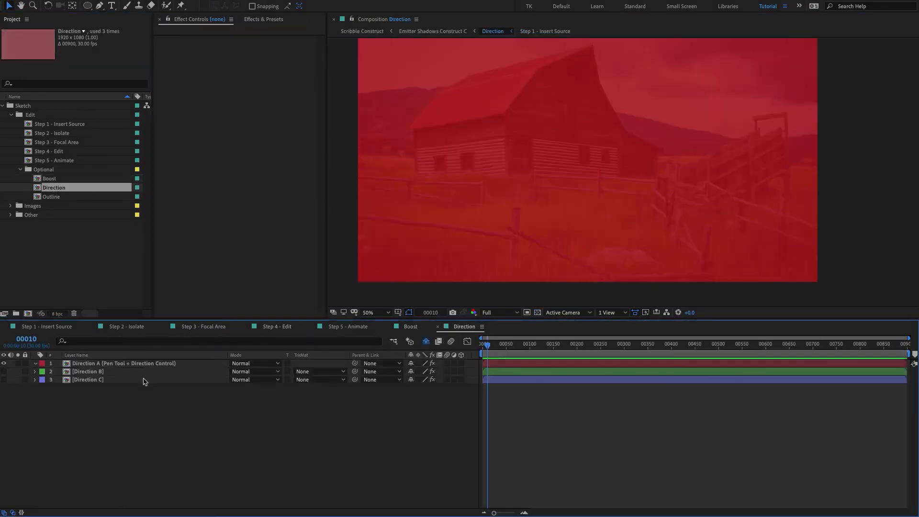
left_click(119, 365)
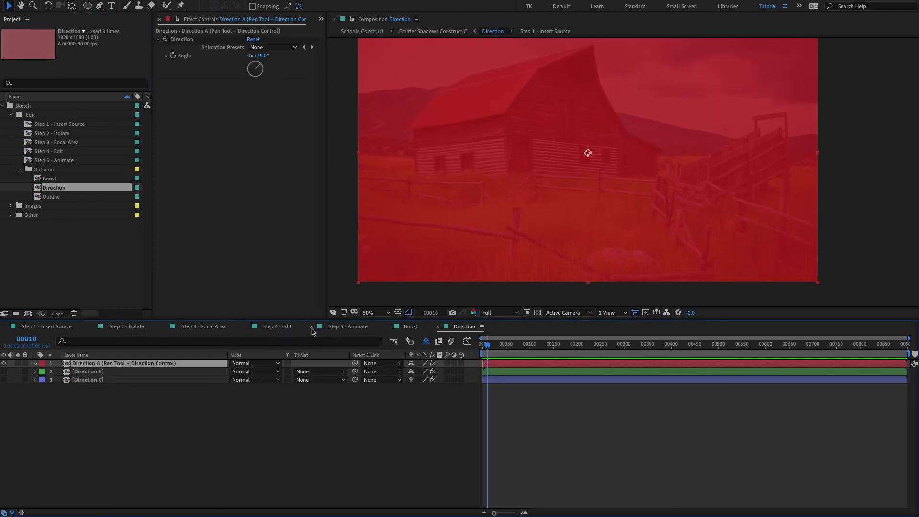
left_click(282, 327)
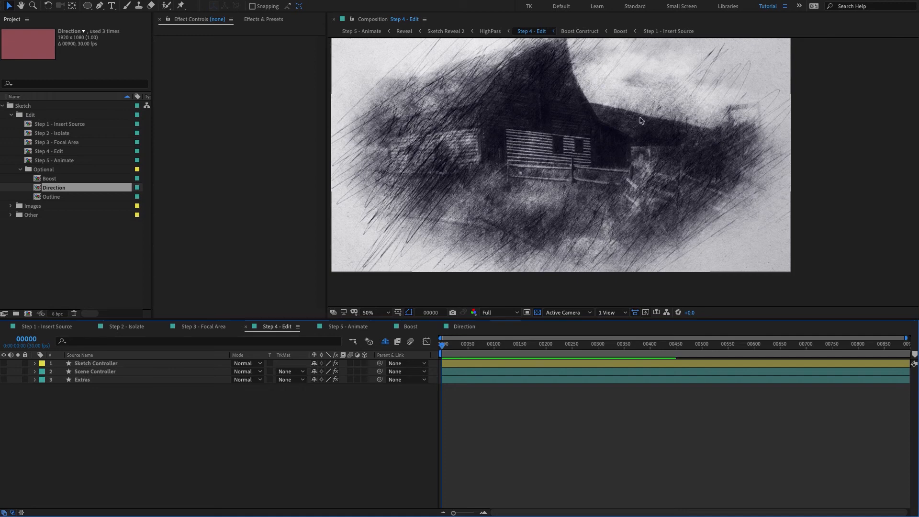
left_click_drag(514, 153, 559, 171)
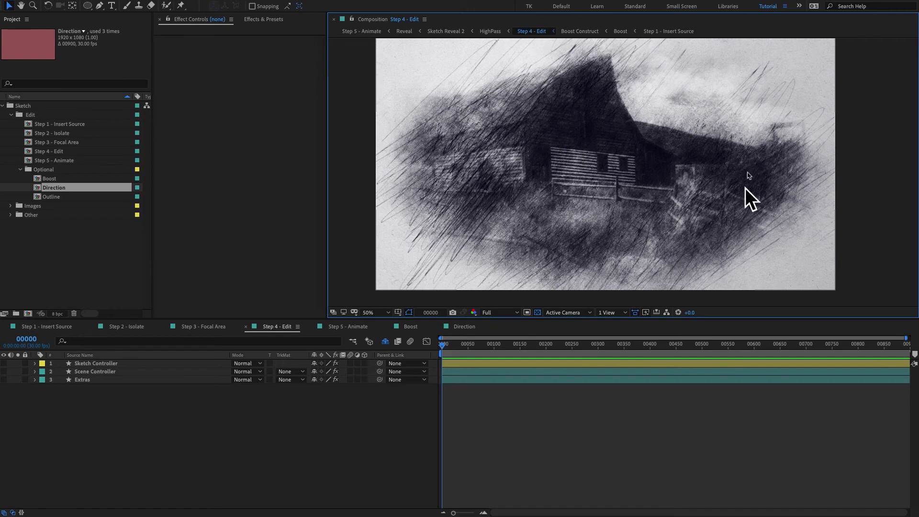
Step: Set the Direction A layer's Angle to 90° in the Direction composition and view the Step 4 - Edit sketch
left_click(464, 327)
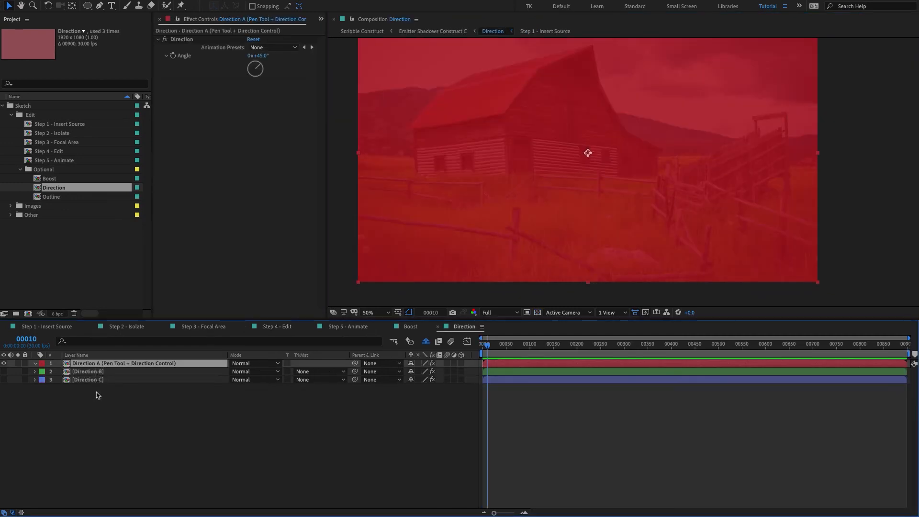
left_click(129, 391)
left_click(87, 366)
left_click(255, 448)
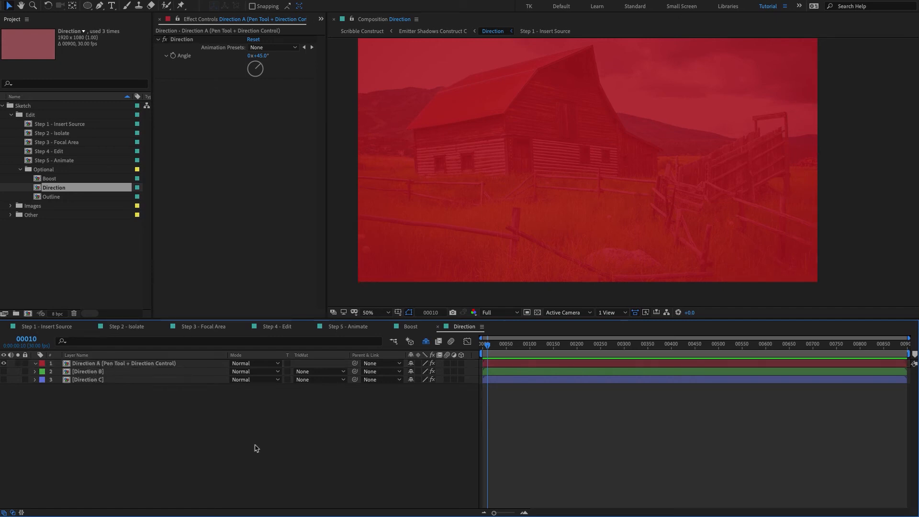
mouse_move(255, 66)
left_mouse_down()
mouse_move(233, 75)
mouse_move(265, 71)
left_mouse_up()
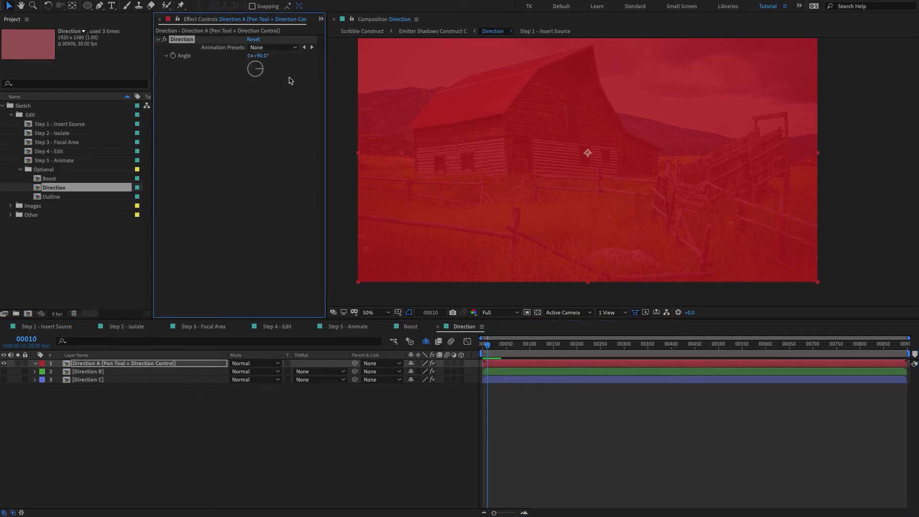
left_click(277, 328)
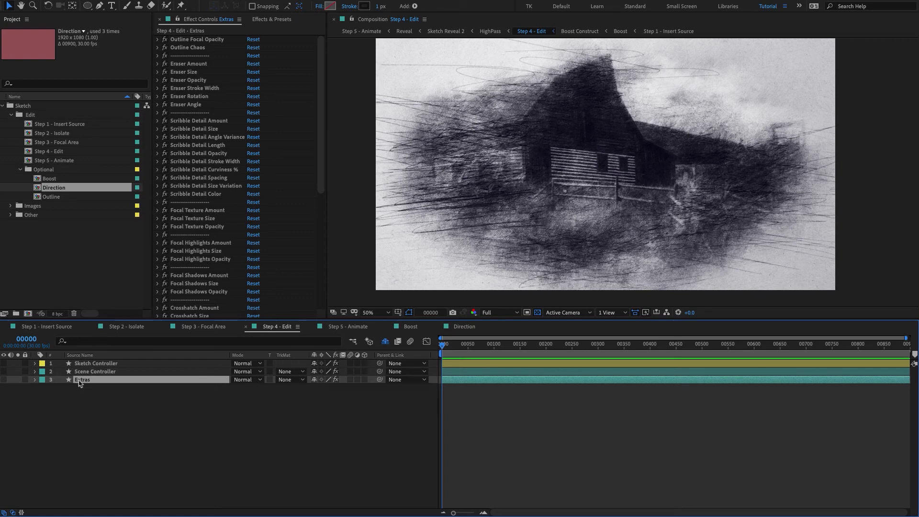
Step: Try a Scribble Angle Variance of 30 on the Extras layer and undo it
scroll(218, 230, "down", 5)
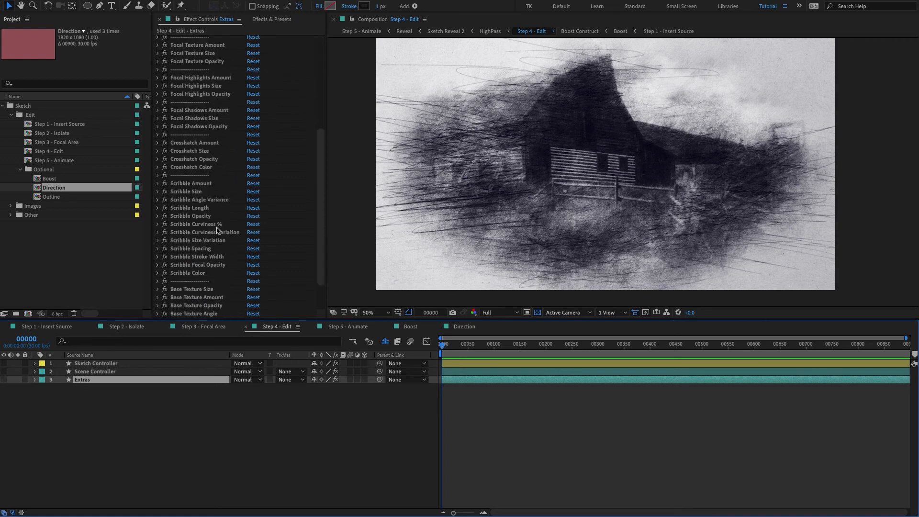
left_click(199, 159)
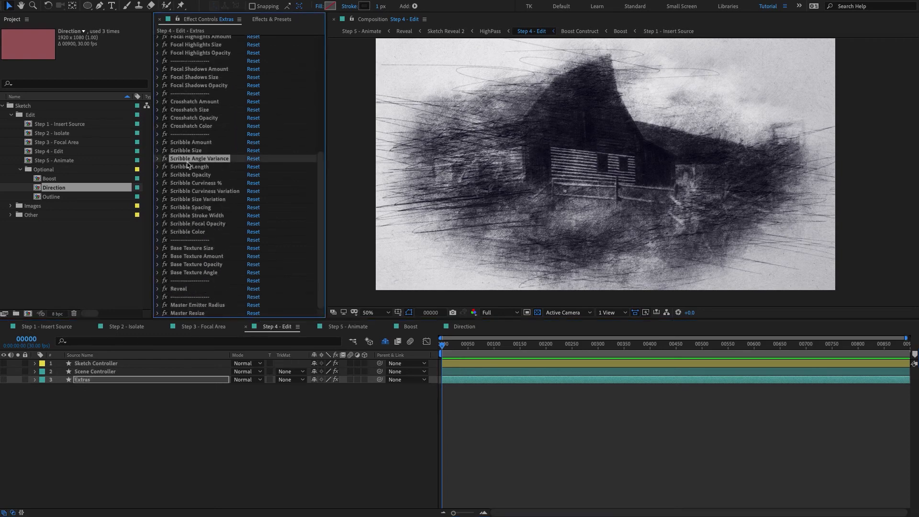
left_click(158, 159)
left_click(254, 175)
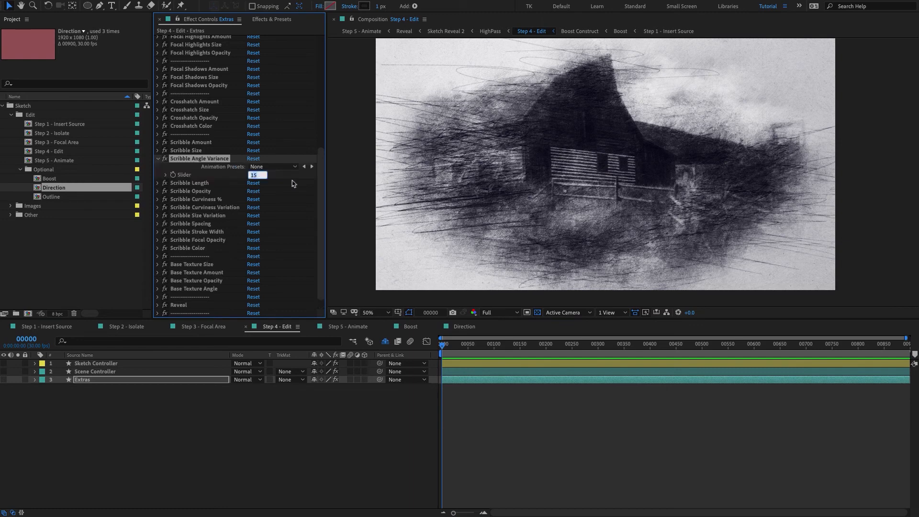
type("30")
key("Return")
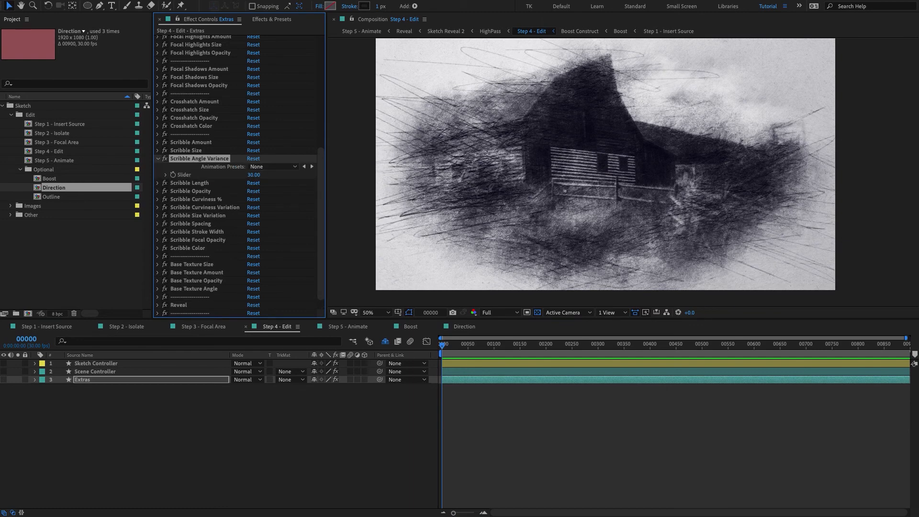
key("ctrl+z")
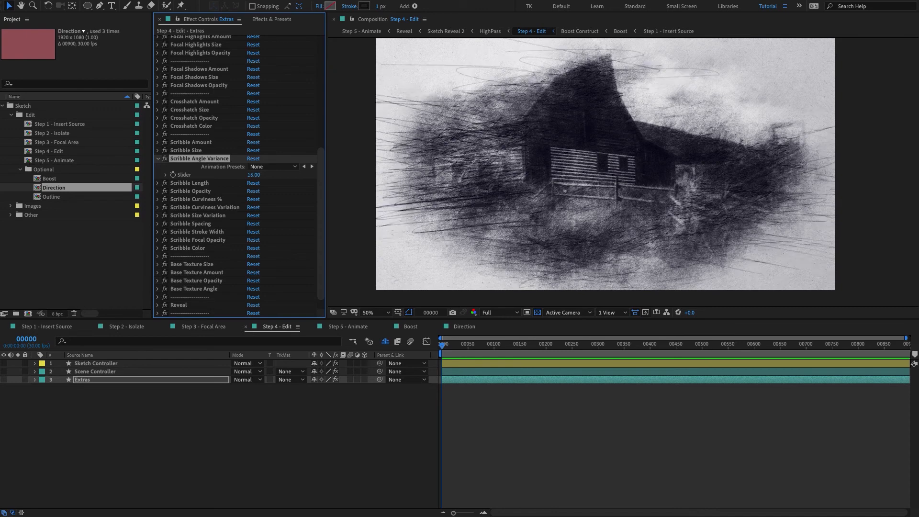
Step: Draw a closed five-point mask around the barn roof on the Direction A layer with the Pen tool
left_click(464, 328)
left_click(80, 365)
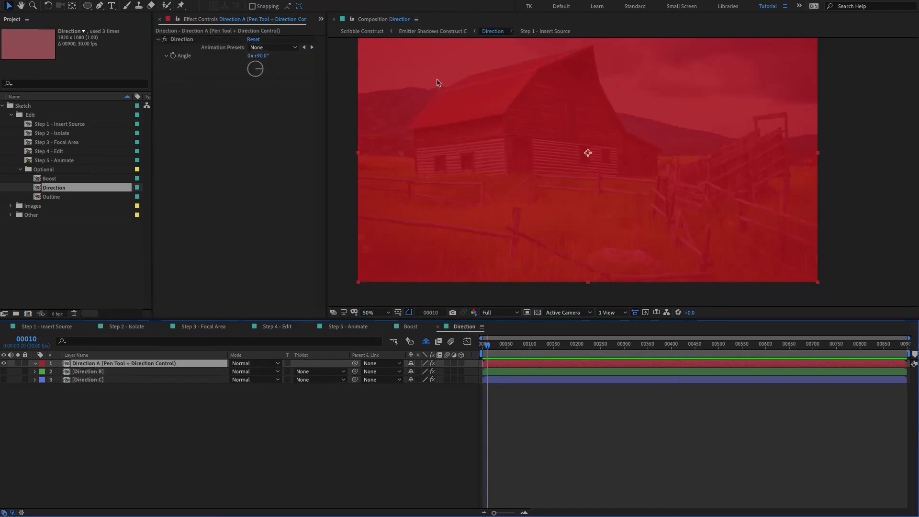
key("g")
left_click(456, 72)
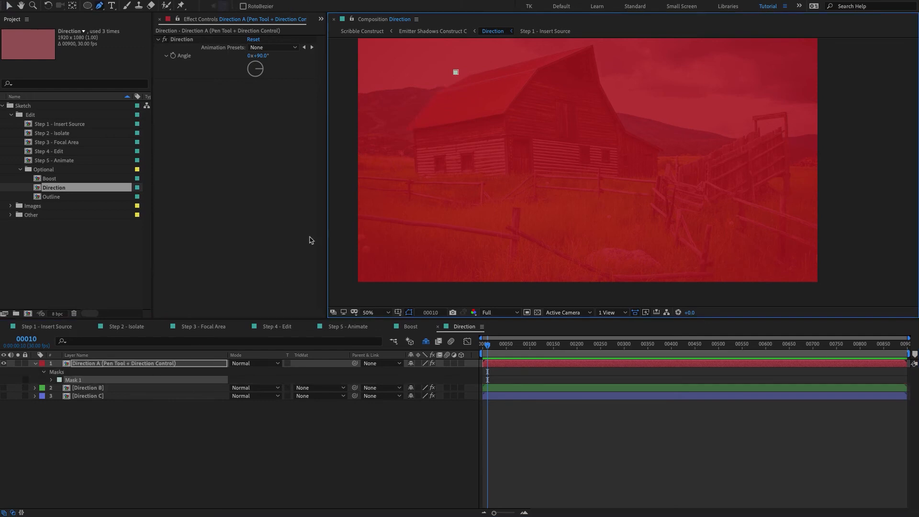
left_click(399, 142)
left_click(506, 135)
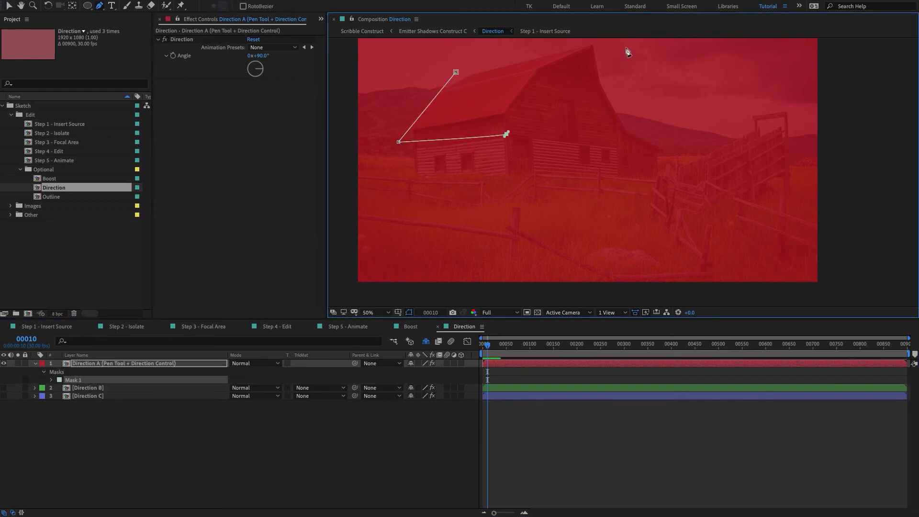
left_click(627, 45)
left_click(533, 44)
left_click(456, 72)
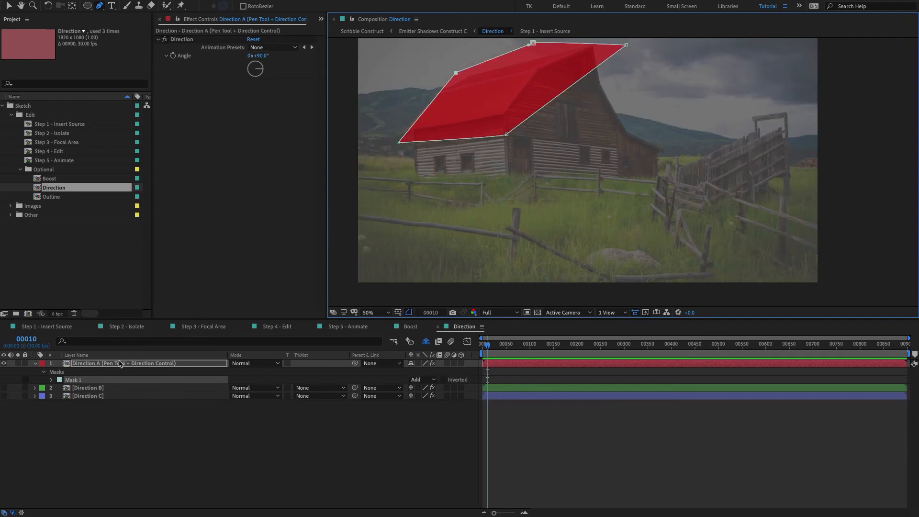
Step: Set the Direction A layer's Angle to 37° and make the Direction B layer visible
left_click_drag(264, 67, 264, 54)
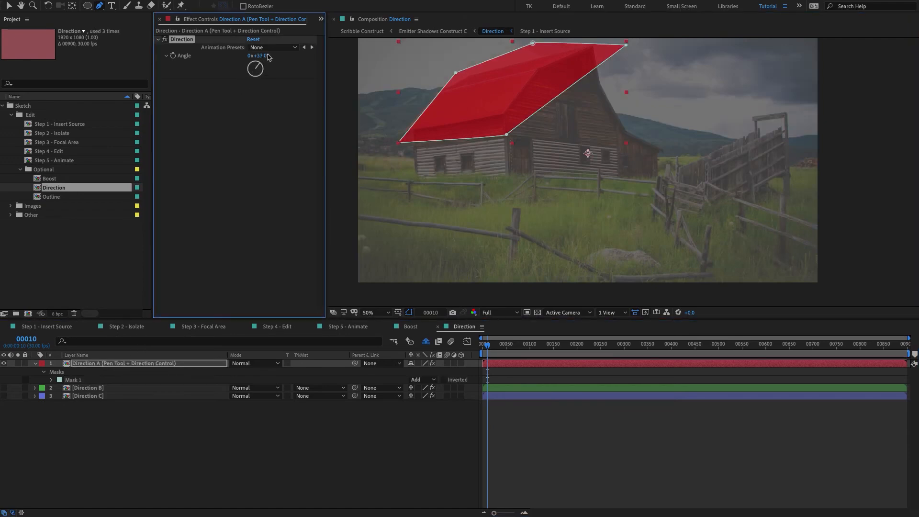
left_click(89, 391)
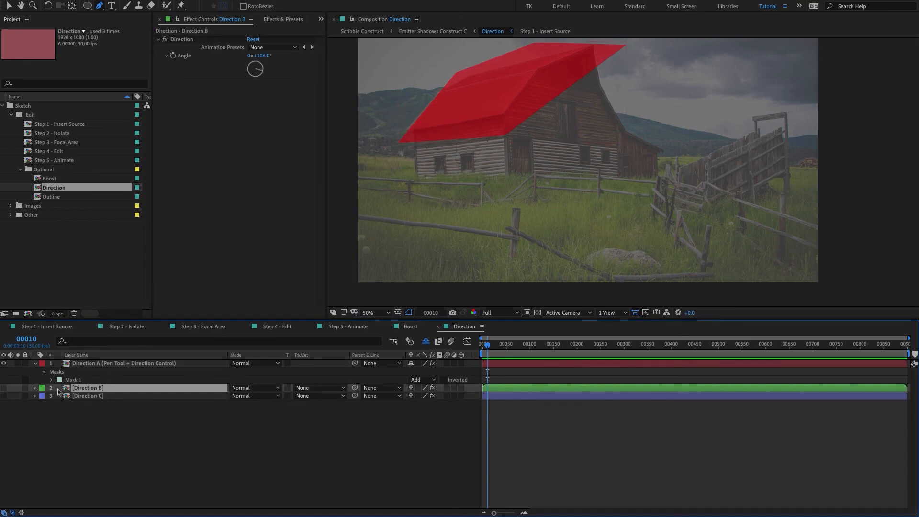
left_click(4, 388)
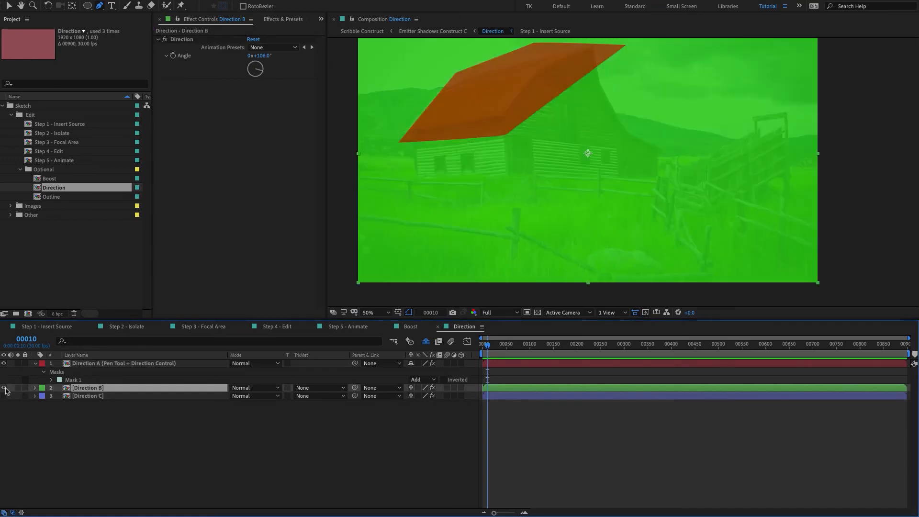
Step: Draw a closed six-point mask around the barn walls on the Direction B layer and set its Angle to 90°
left_click(626, 49)
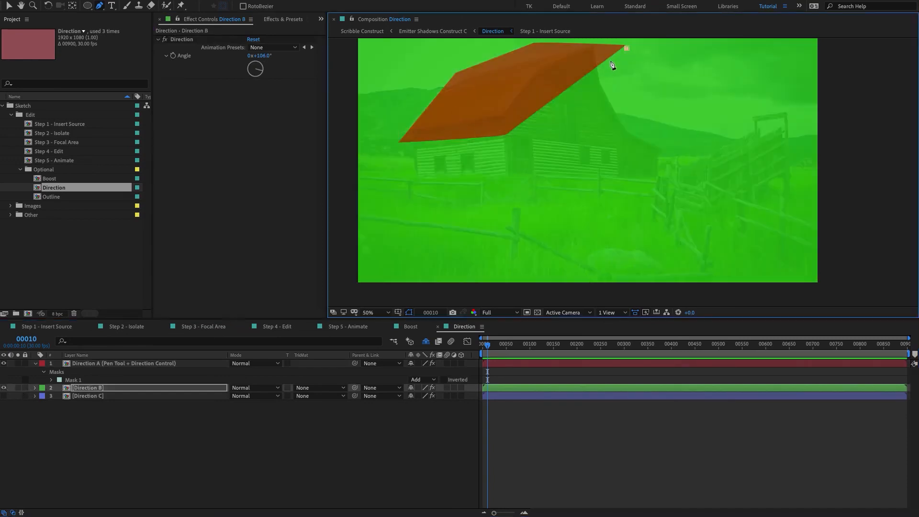
left_click(502, 139)
left_click(400, 144)
left_click(403, 214)
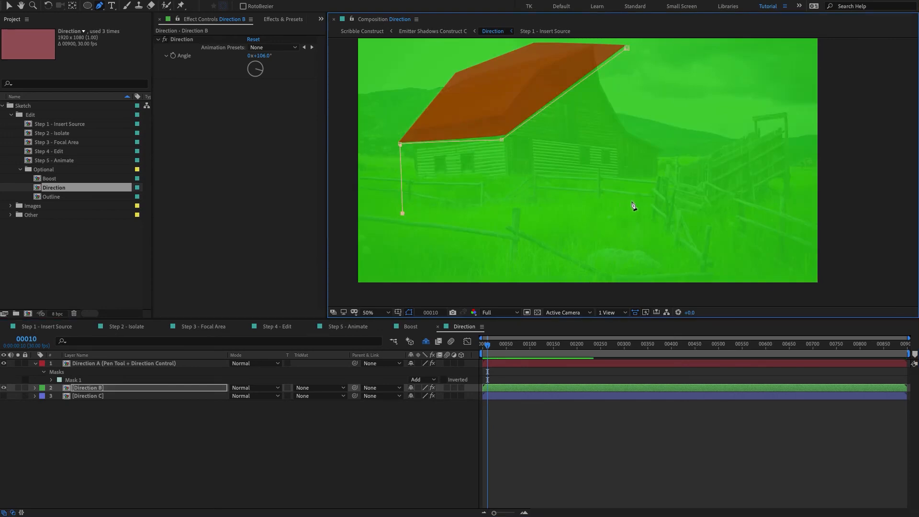
left_click(661, 200)
left_click(666, 116)
left_click(626, 49)
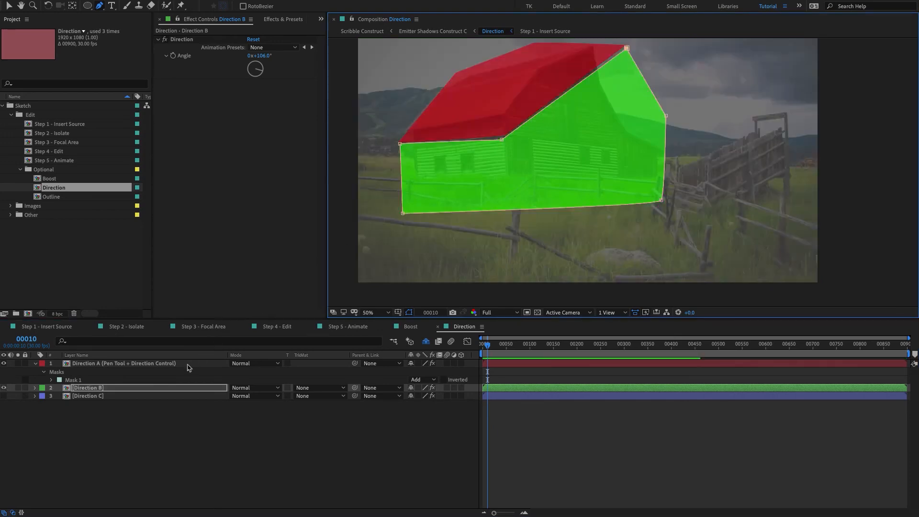
left_click(91, 388)
left_click_drag(248, 65, 271, 69)
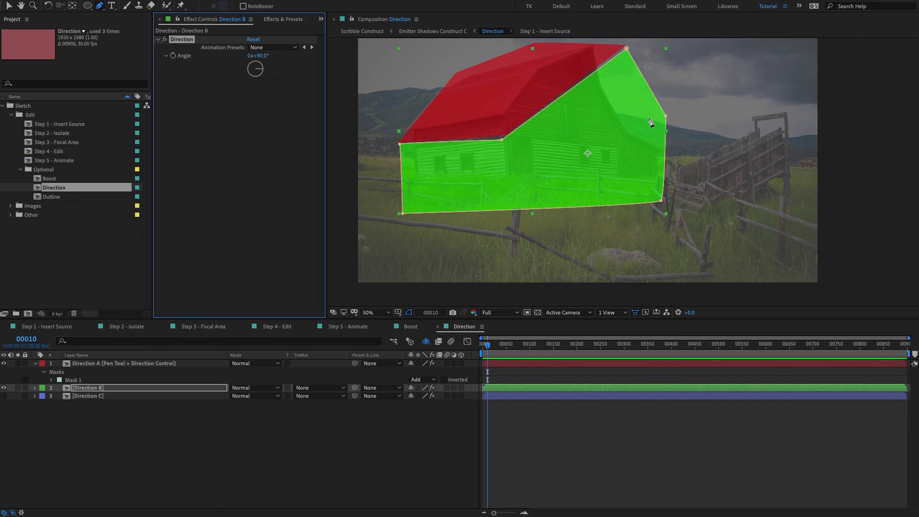
Step: Show the Direction C layer and draw a closed six-point mask on it around the foreground grass and the fence area beside the barn
left_click(86, 396)
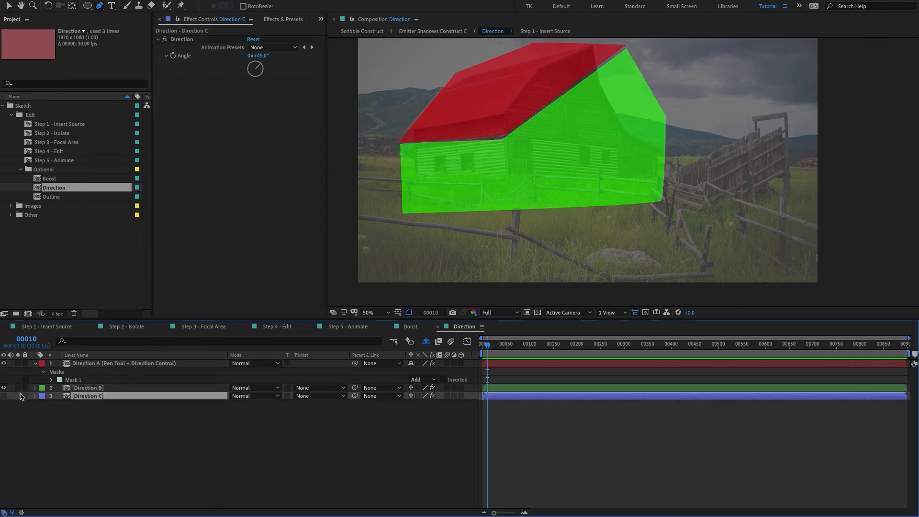
left_click(4, 396)
left_click(665, 90)
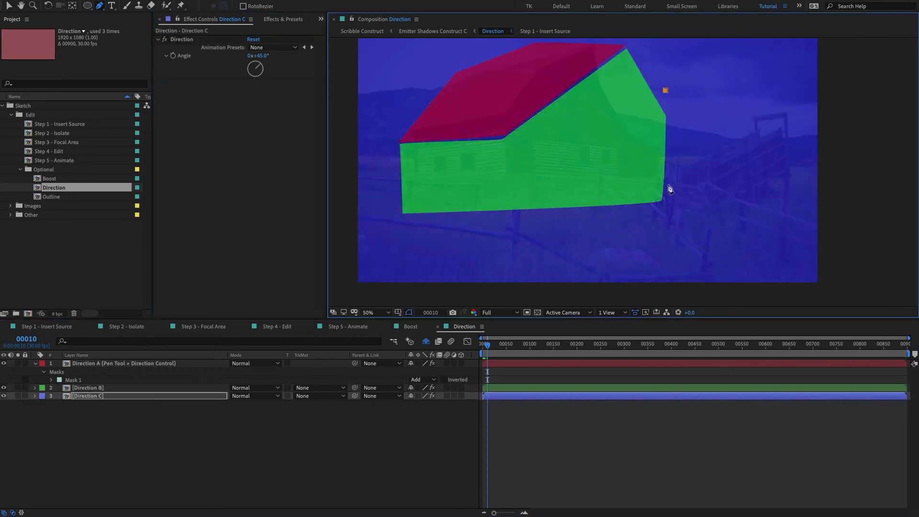
left_click(662, 203)
left_click(404, 217)
left_click(407, 266)
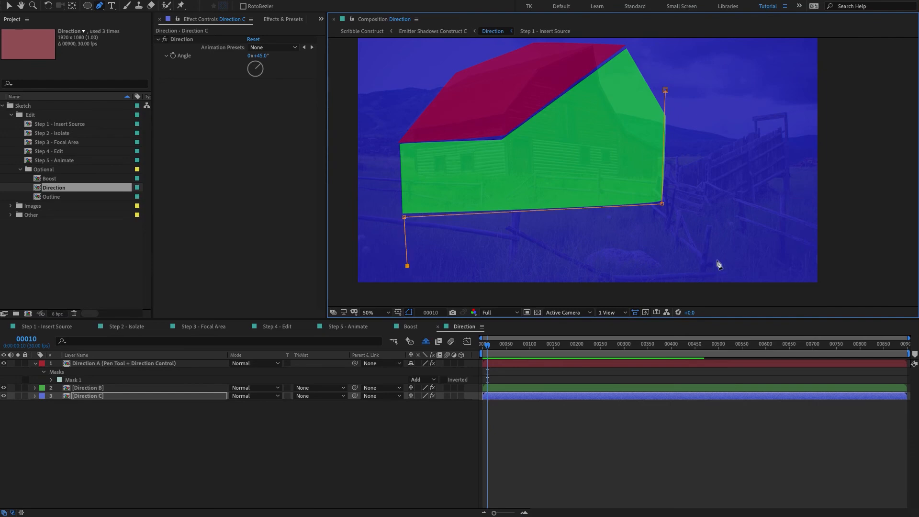
left_click(778, 259)
left_click(799, 91)
left_click(666, 90)
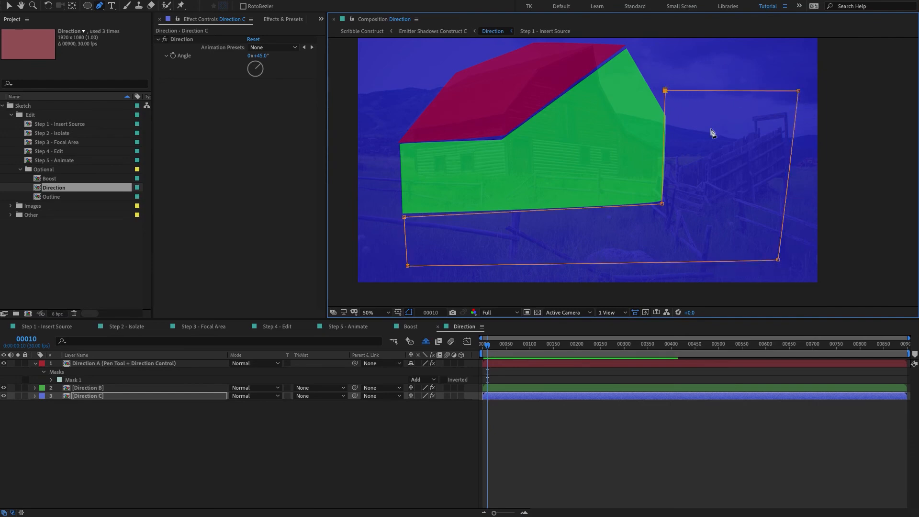
left_click(164, 416)
Step: Set the Direction C layer's Angle to 0° and view the sketch in the Step 4 - Edit composition
left_click(98, 396)
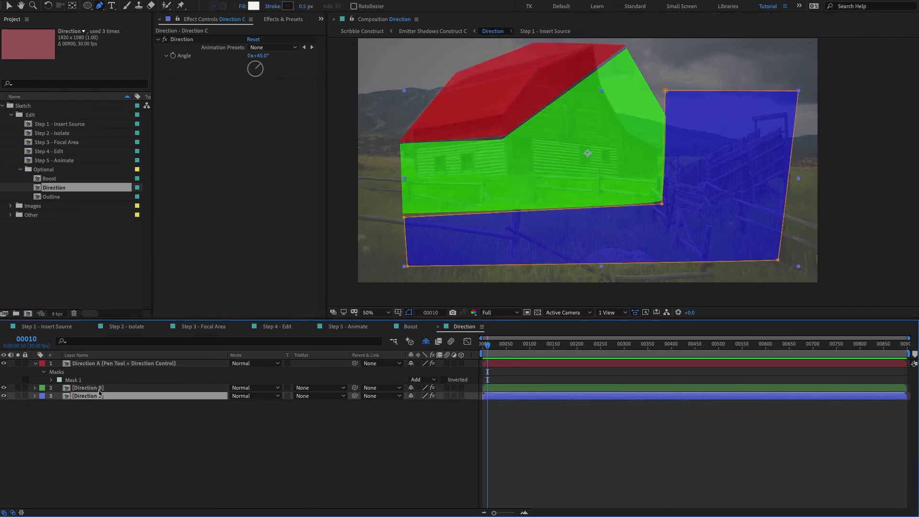
left_click(260, 56)
type("0")
key("Return")
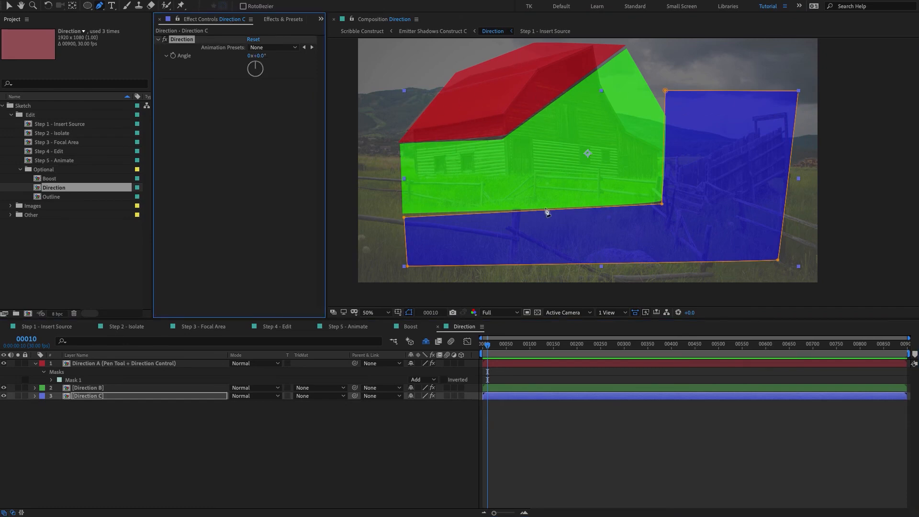
left_click(343, 419)
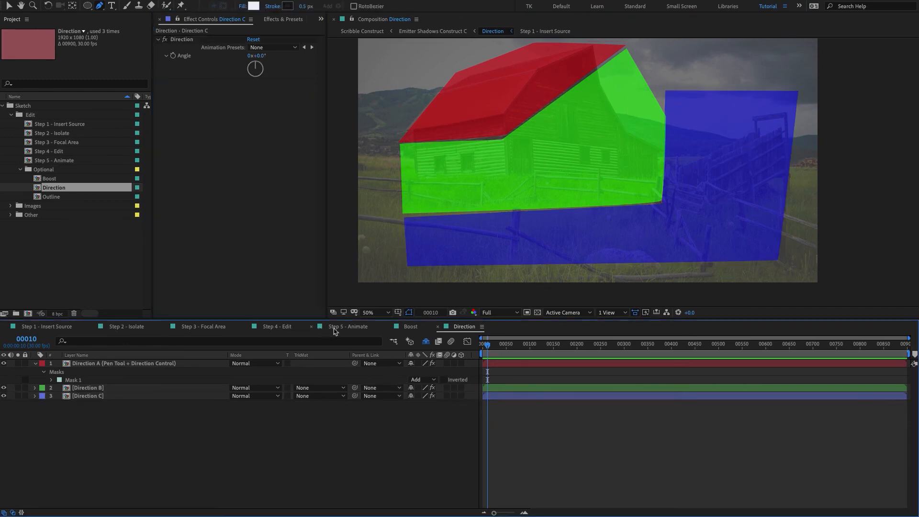
left_click(282, 327)
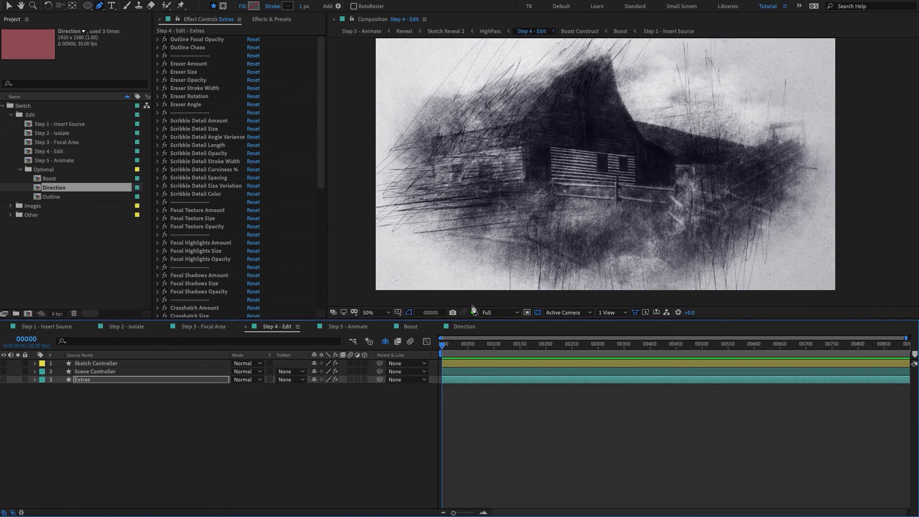
Step: In the Direction composition, hide the Direction B and Direction C layers and delete the roof mask from Direction A
left_click(464, 326)
left_click(164, 388)
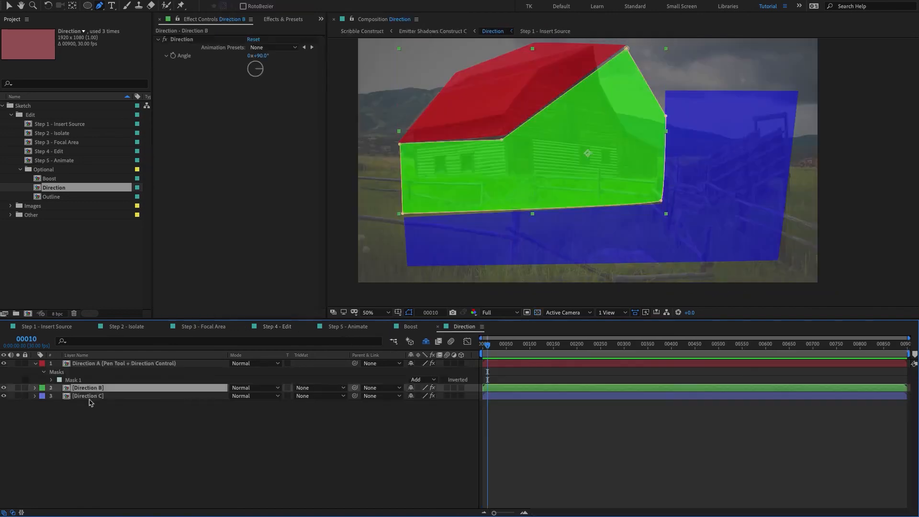
left_click_drag(3, 388, 4, 396)
left_click(89, 363)
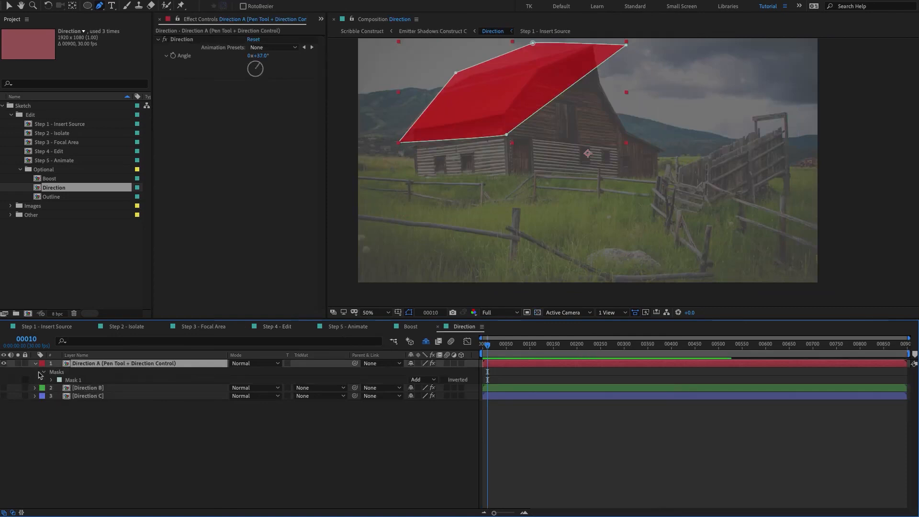
left_click(57, 380)
key("Delete")
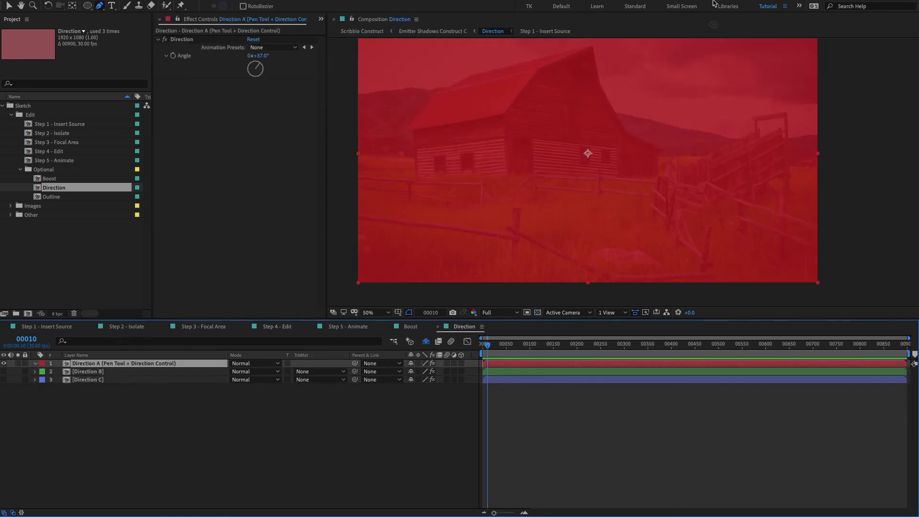
Step: Open the optional Outline composition
left_click(160, 417)
left_click(38, 199)
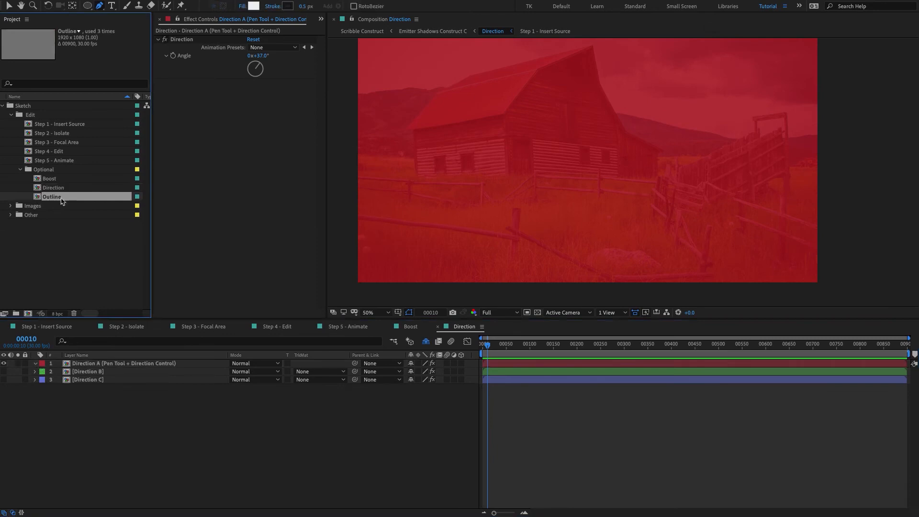
double_click(61, 201)
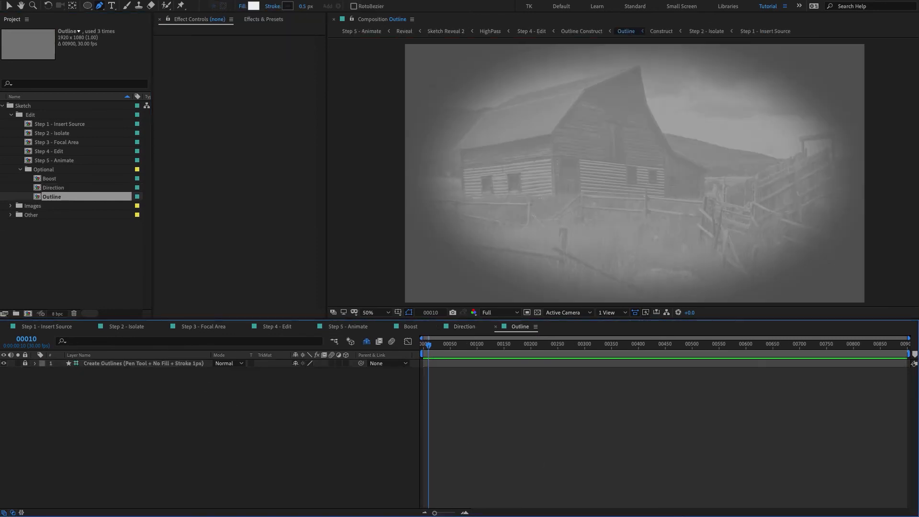
Step: Switch to the sketch.mp4 video and scrub through it to examine the pencil outlines, and return to After Effects
key("super+Tab")
mouse_move(474, 336)
left_click_drag(470, 324, 462, 325)
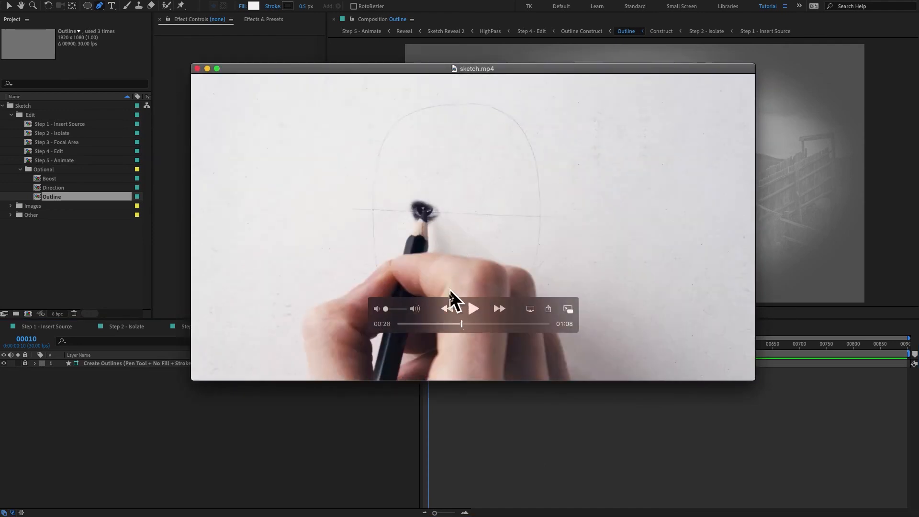
left_click_drag(458, 323, 497, 328)
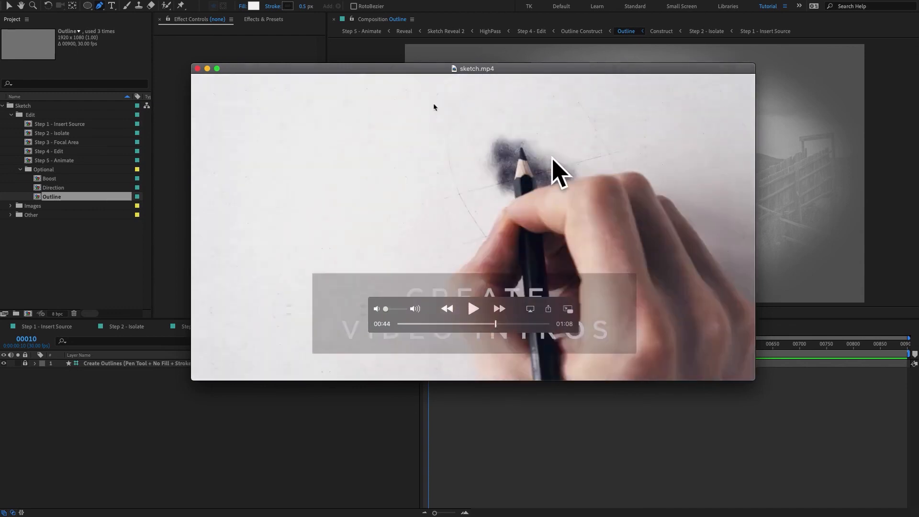
left_click(87, 451)
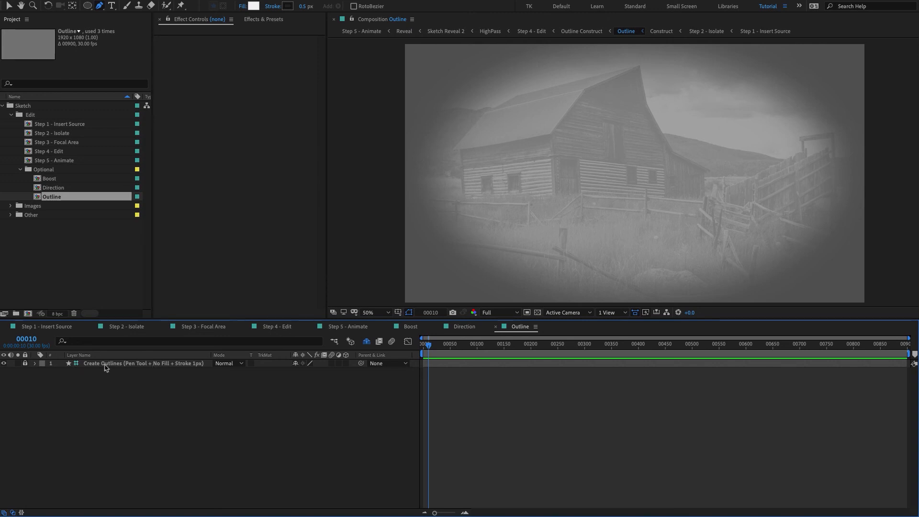
Step: Set the shape fill to None for drawing outlines with the Pen tool
left_click(132, 366)
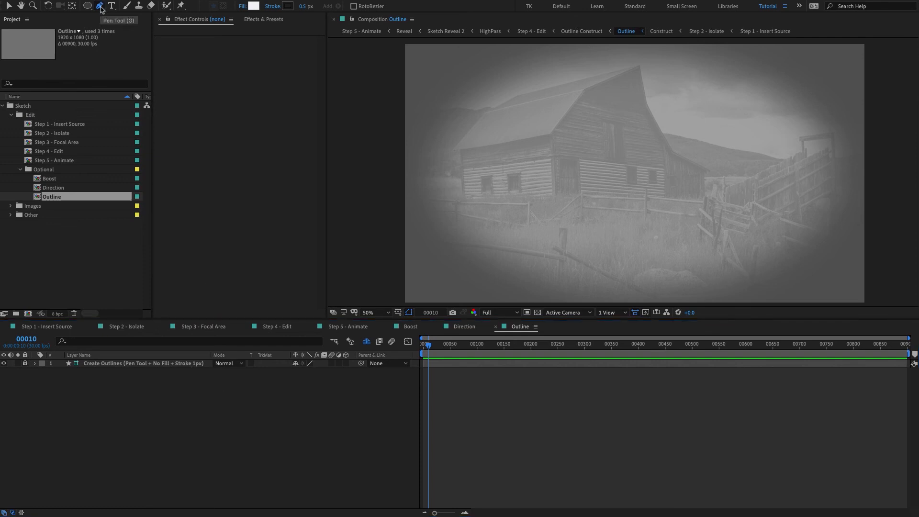
left_click(242, 10)
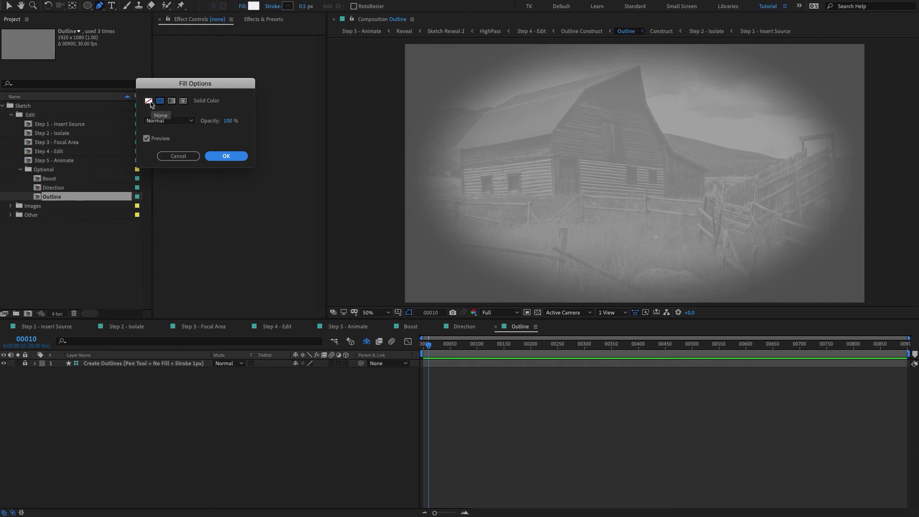
left_click(149, 102)
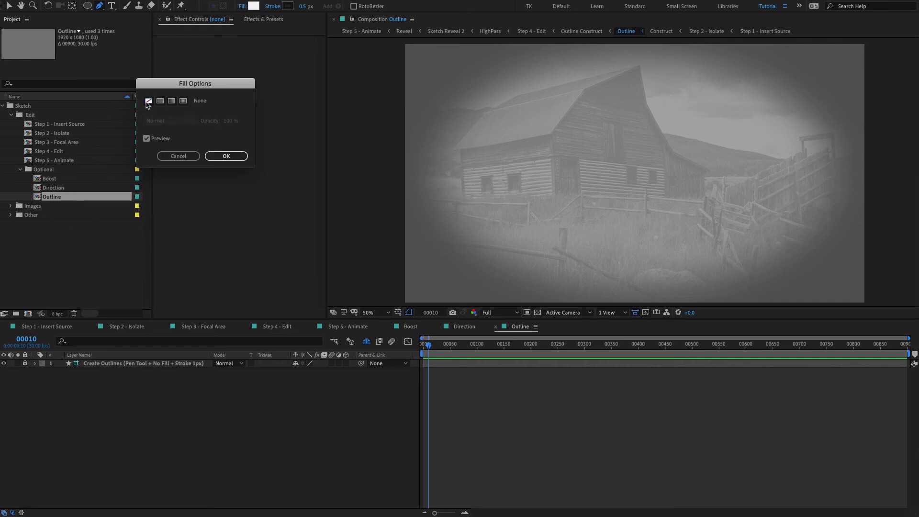
left_click(226, 157)
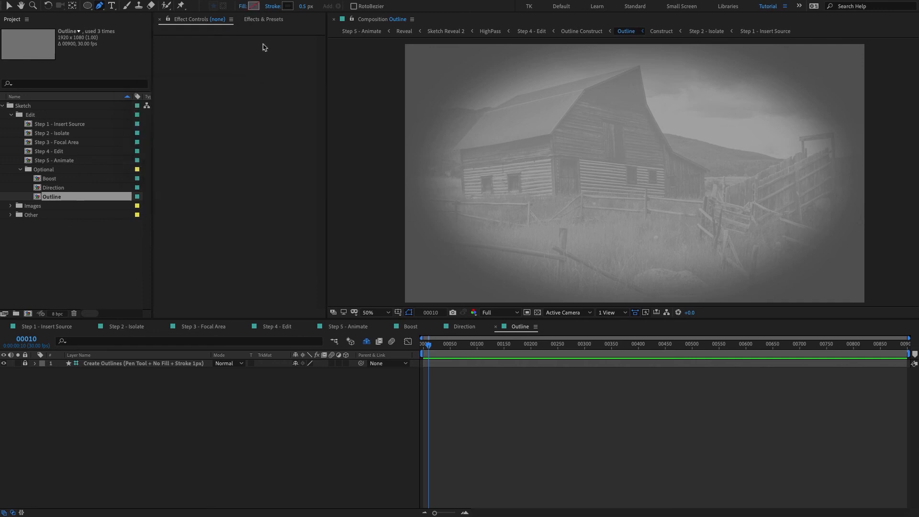
Step: Set the shape stroke to a near-black grey with a width of 1 px
left_click(287, 6)
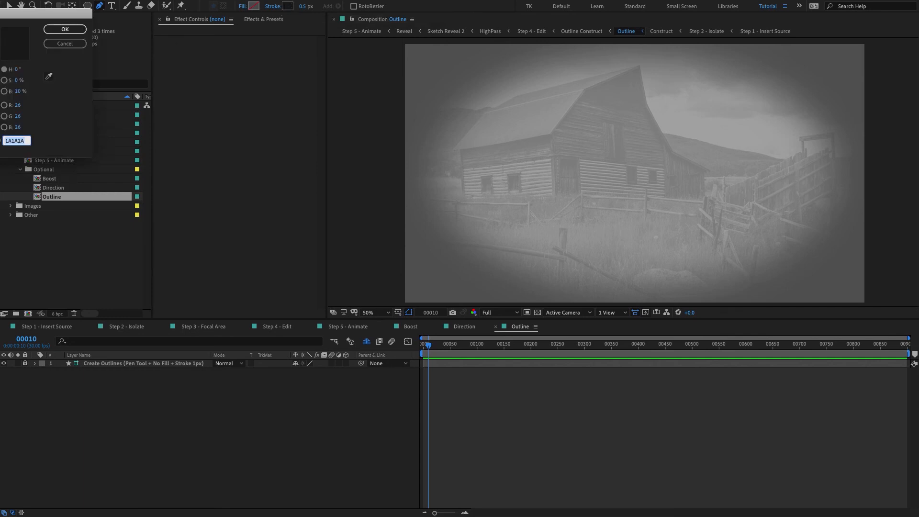
type("161616")
key("Tab")
type("1B1B1B")
left_click(64, 29)
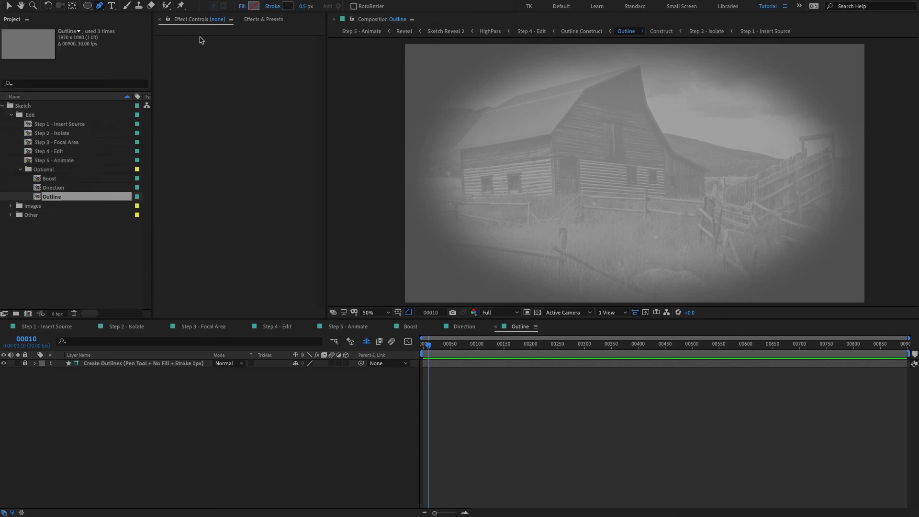
left_click(304, 6)
type("1")
key("Return")
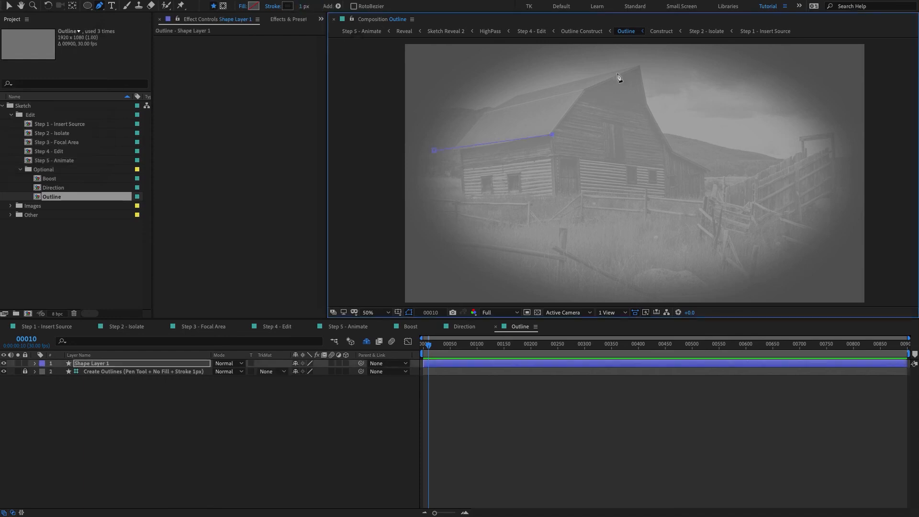
Step: Try extending the line on the barn's lower roof edge into a closed outline around the roof, and undo the added points
left_click(613, 80)
left_click(519, 64)
left_click(439, 75)
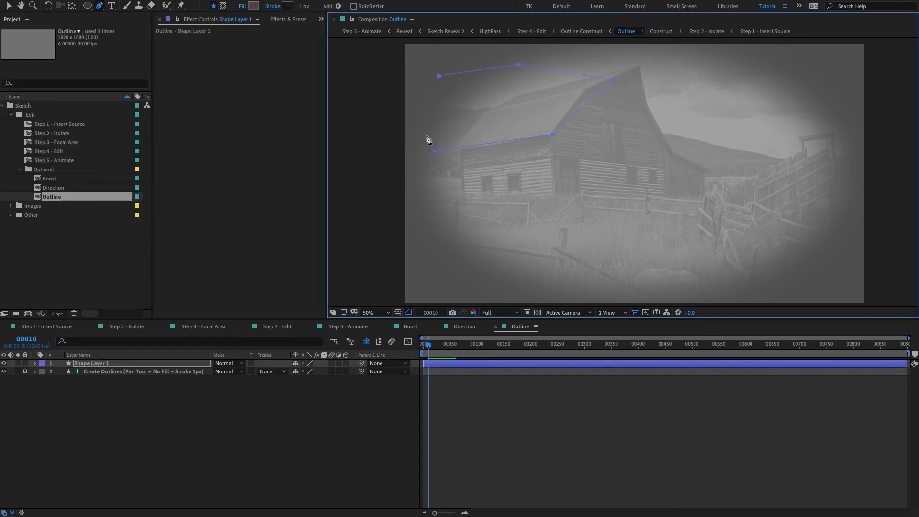
left_click(431, 139)
left_click(435, 151)
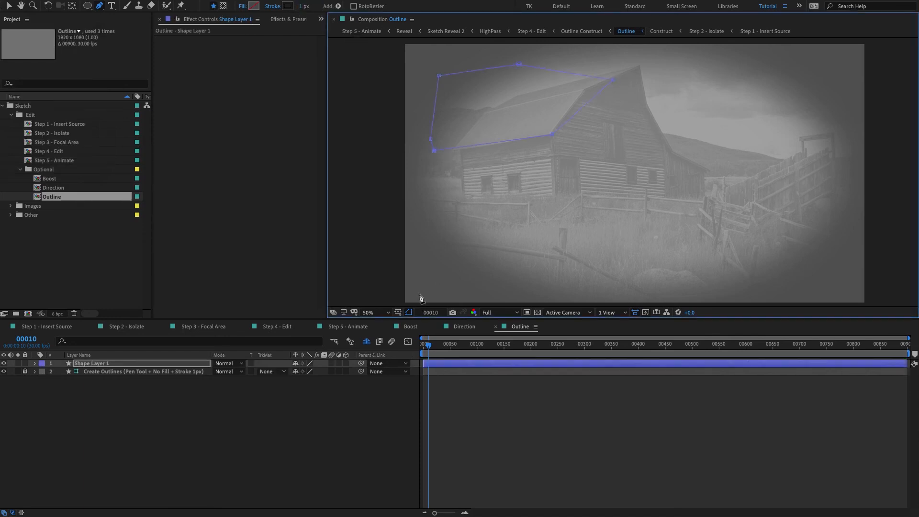
left_click(328, 400)
key("super+z")
key("super+z")
key("super+z")
key("super+z")
key("super+z")
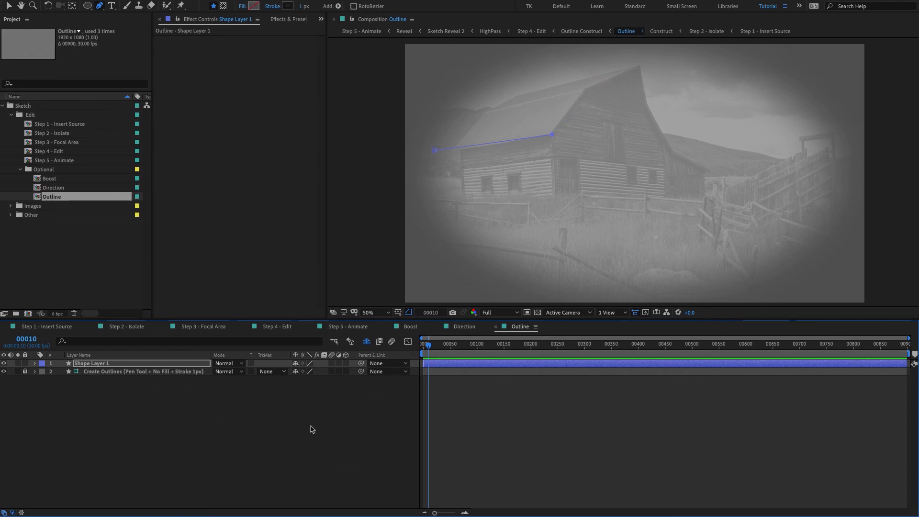
Step: Deselect the first outline and draw a separate straight line along the barn's roof ridge up to its peak
left_click(278, 427)
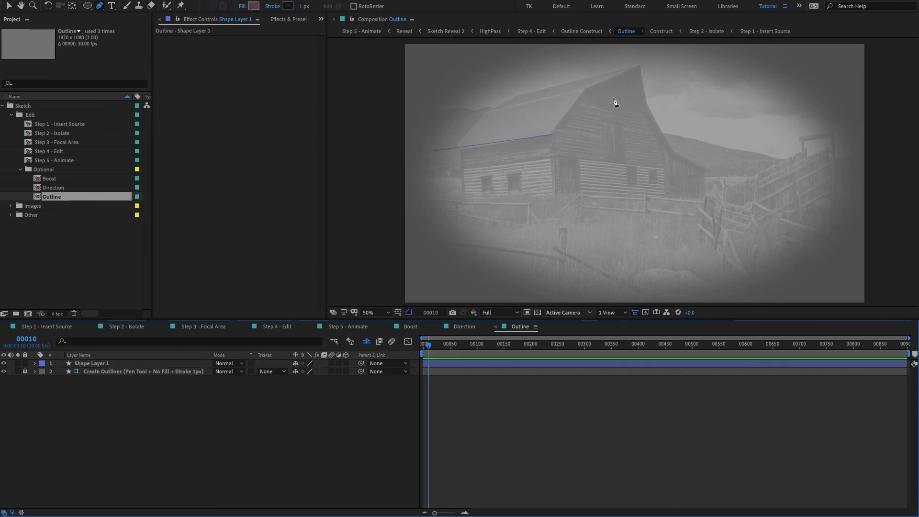
left_click(511, 94)
left_click(637, 68)
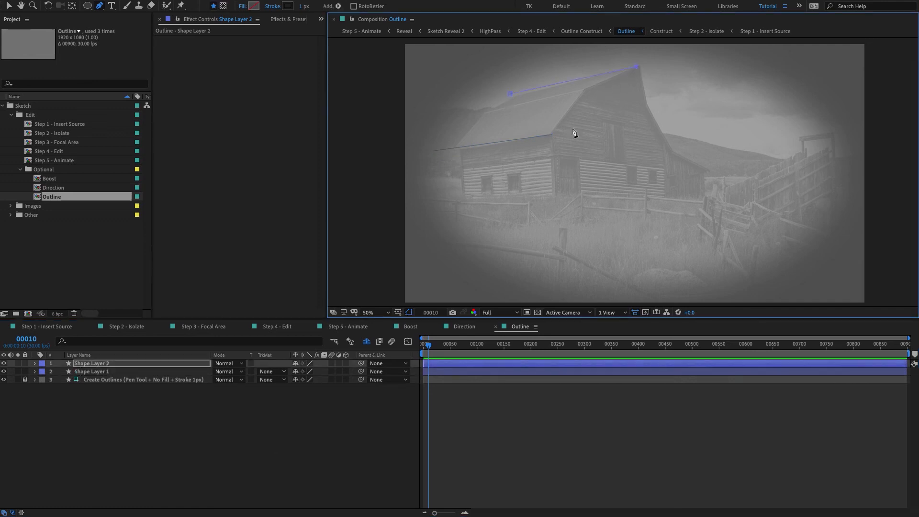
Step: Draw a separate straight outline along the fold between the barn's upper and lower roof sections, and deselect it
left_click(344, 469)
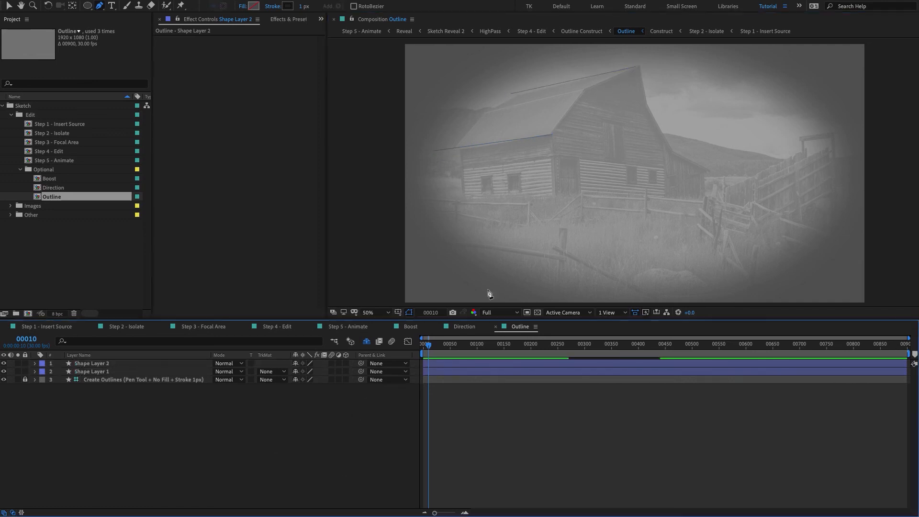
left_click(487, 106)
left_click(320, 490)
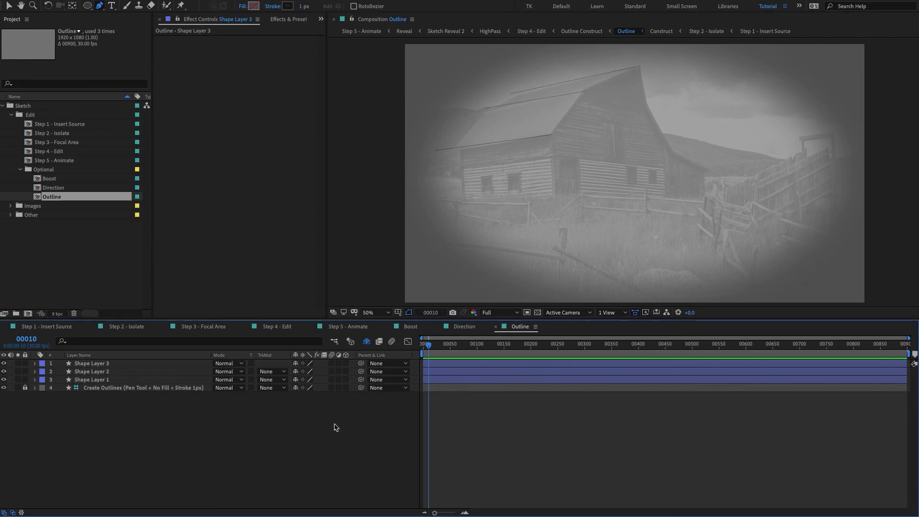
left_click(330, 431)
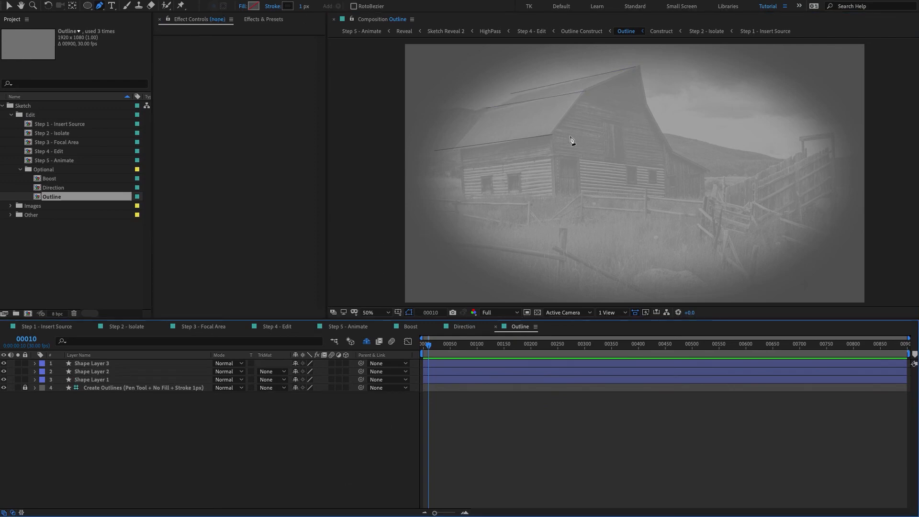
Step: Draw an outline from the front lower roof corner over the barn's peak and down the far roof slope to the side extension's eave
left_click(551, 134)
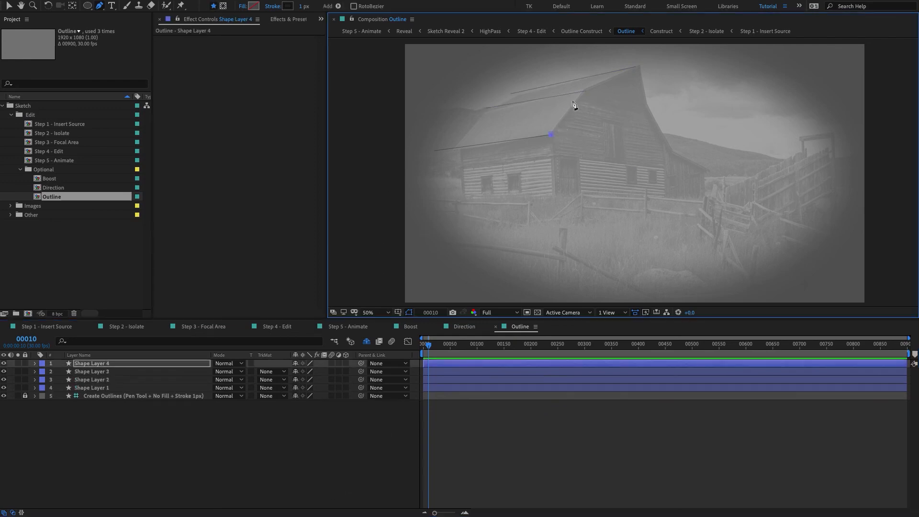
left_click(583, 91)
left_click(641, 68)
key("a")
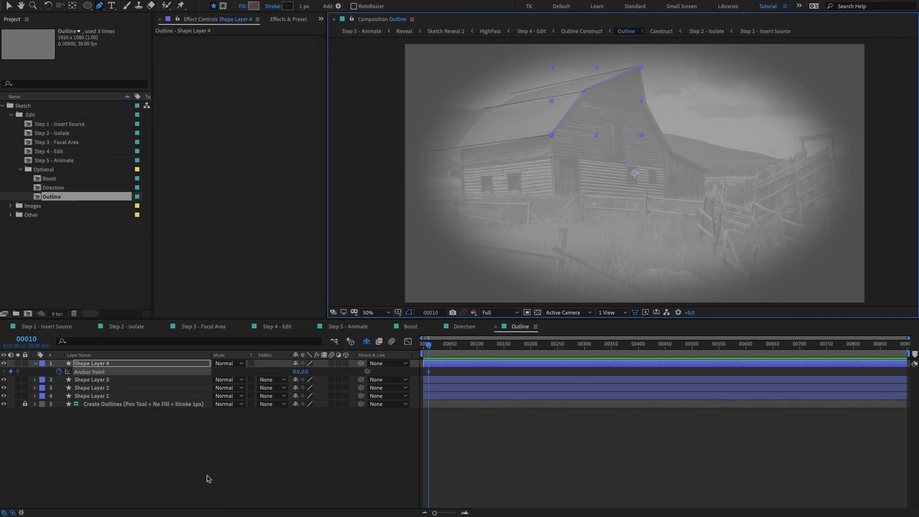
left_click(641, 67)
left_click(672, 149)
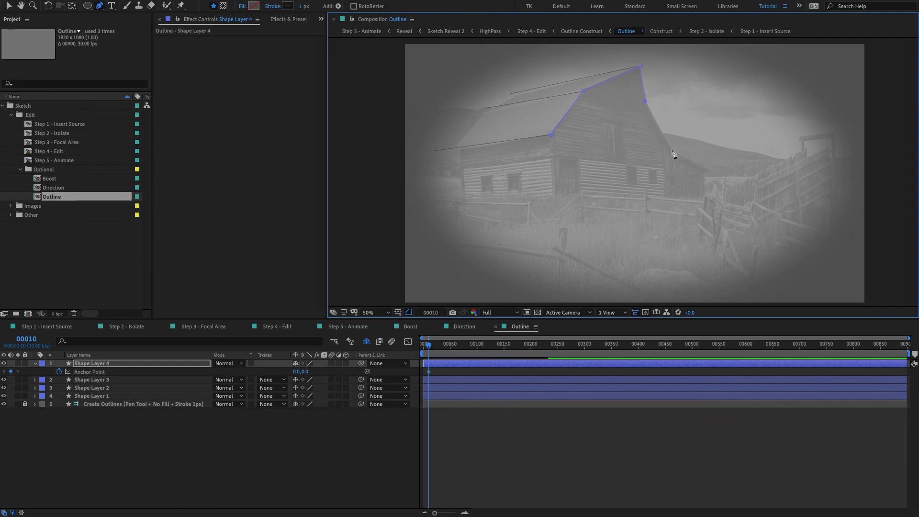
key("alt+shift+a")
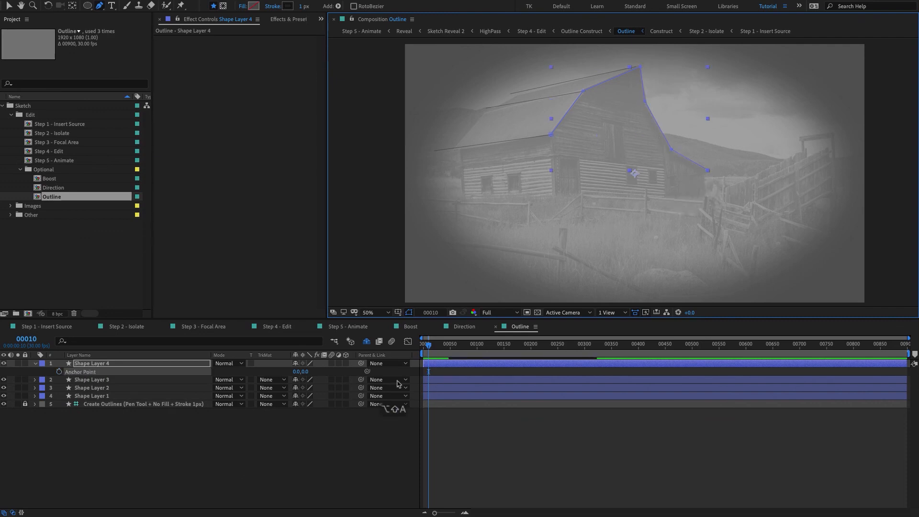
left_click(402, 434)
Step: Draw separate outlines down the barn's front corner and along the base of its long side wall
left_click(550, 130)
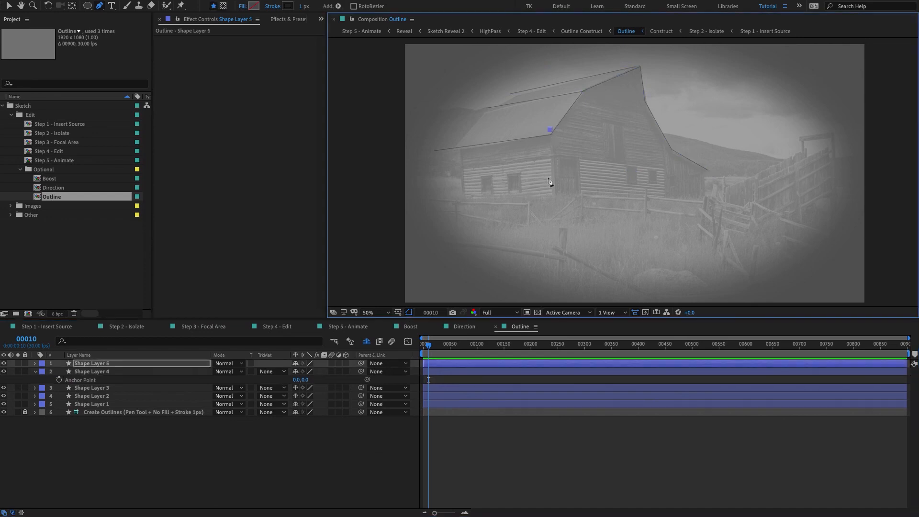
left_click(552, 201)
key("alt+shift+a")
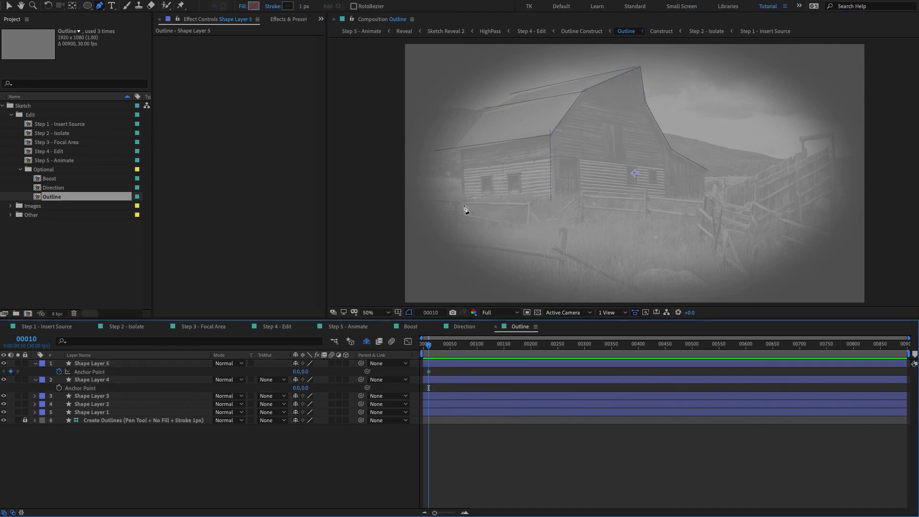
left_click(462, 202)
left_click(556, 197)
Step: Examine the drawn outlines around the barn's roof up close in the Step 4 - Edit composition
left_click(277, 327)
scroll(645, 144, "up", 1)
key("space")
left_click_drag(646, 140, 656, 148)
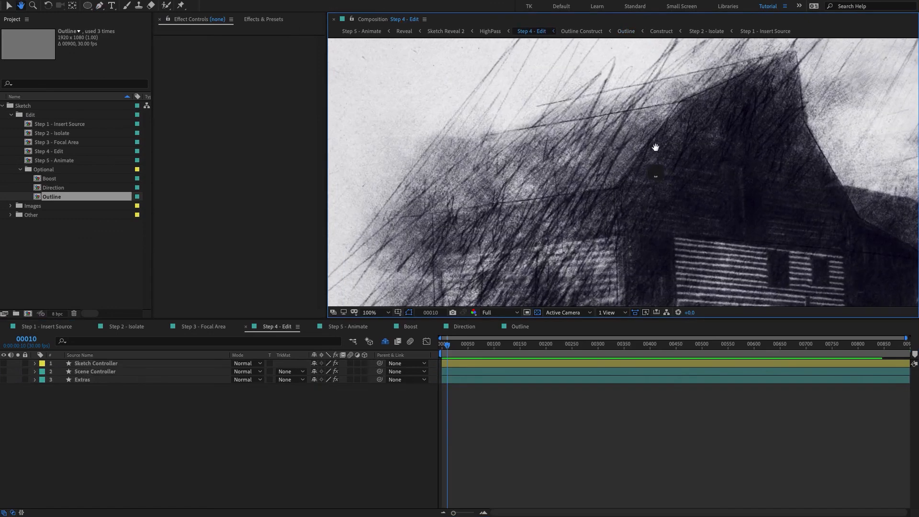
left_click_drag(686, 106, 654, 167)
scroll(646, 112, "up", 1)
scroll(657, 154, "down", 1)
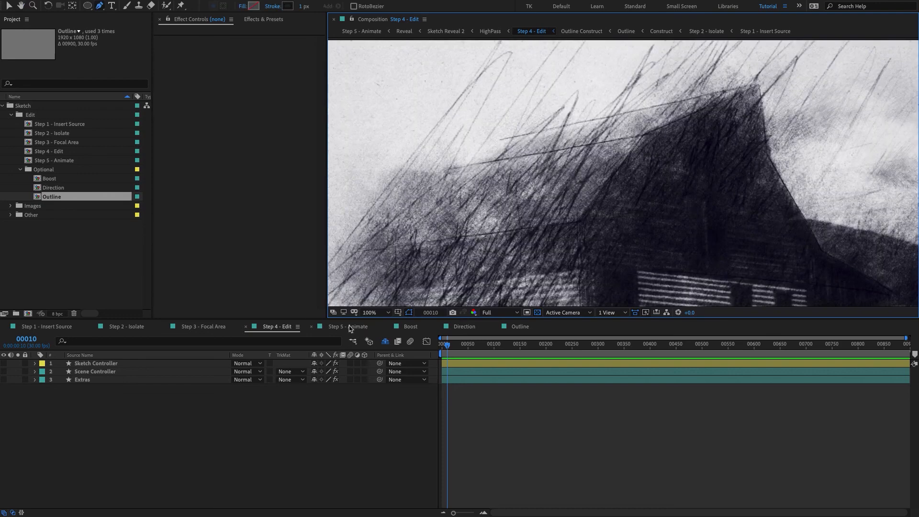
Step: Examine the barn's pencil outlines up close at the first frame of the Step 5 - Animate composition
left_click(355, 331)
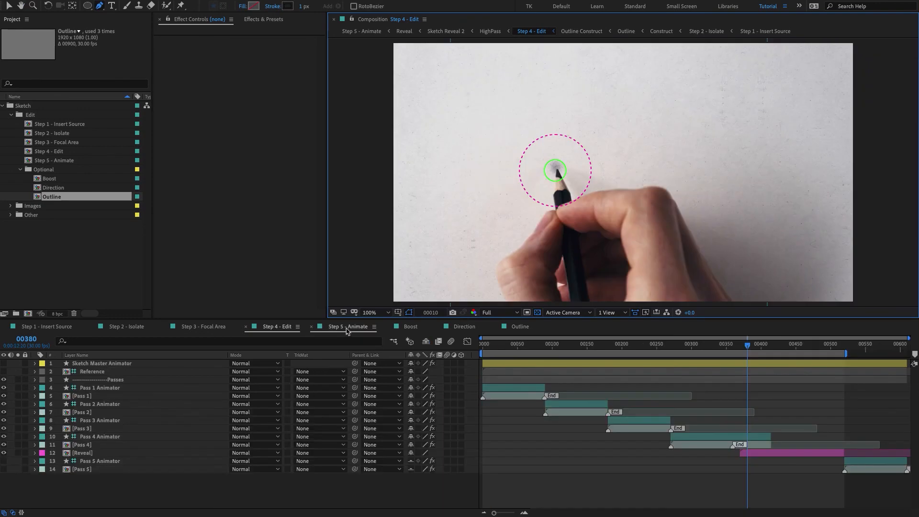
key("Home")
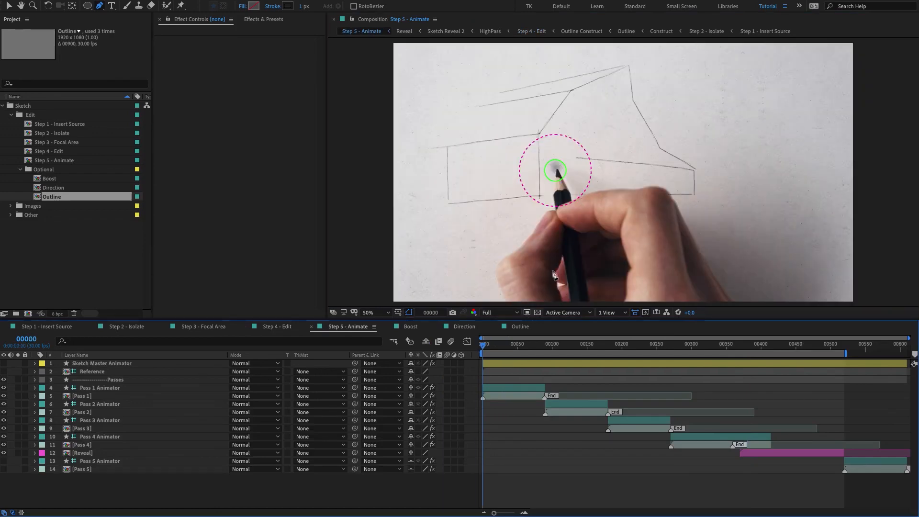
scroll(552, 107, "up", 1)
left_click_drag(560, 136, 642, 193)
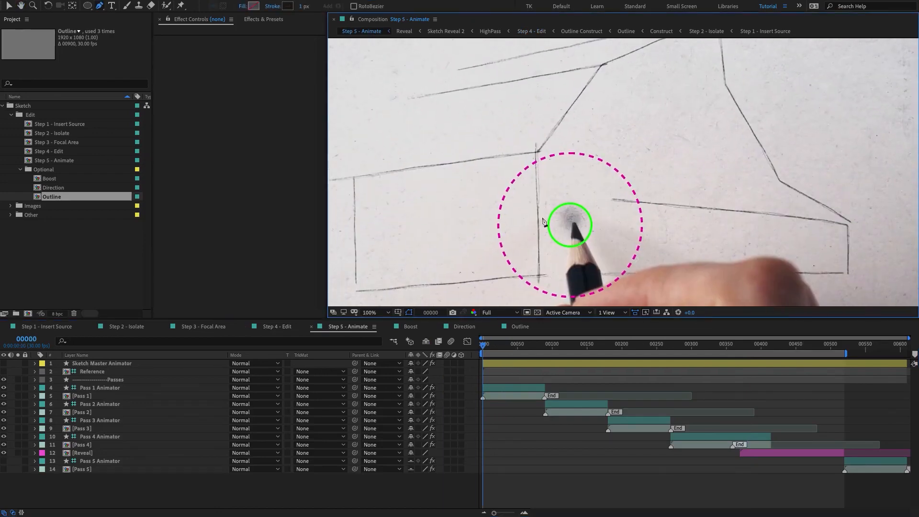
left_click_drag(570, 190, 643, 208)
left_click_drag(751, 44, 739, 62)
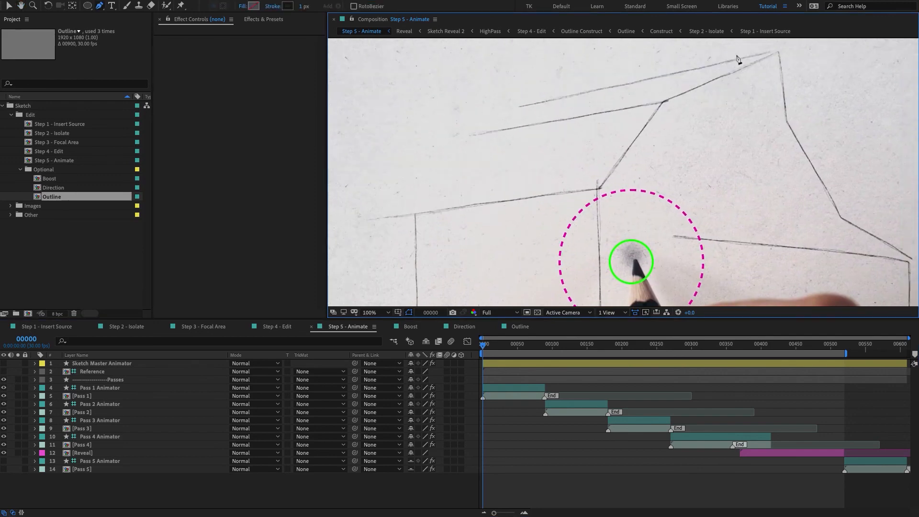
left_click_drag(633, 136, 546, 78)
scroll(547, 79, "down", 2)
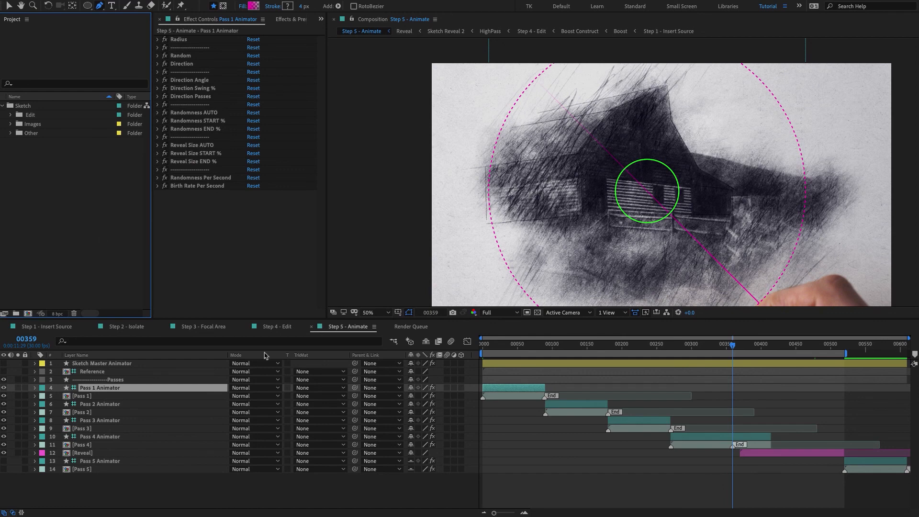
Step: Add the Step 5 - Animate composition to the Render Queue and delete the older unqueued render item
left_click(362, 334)
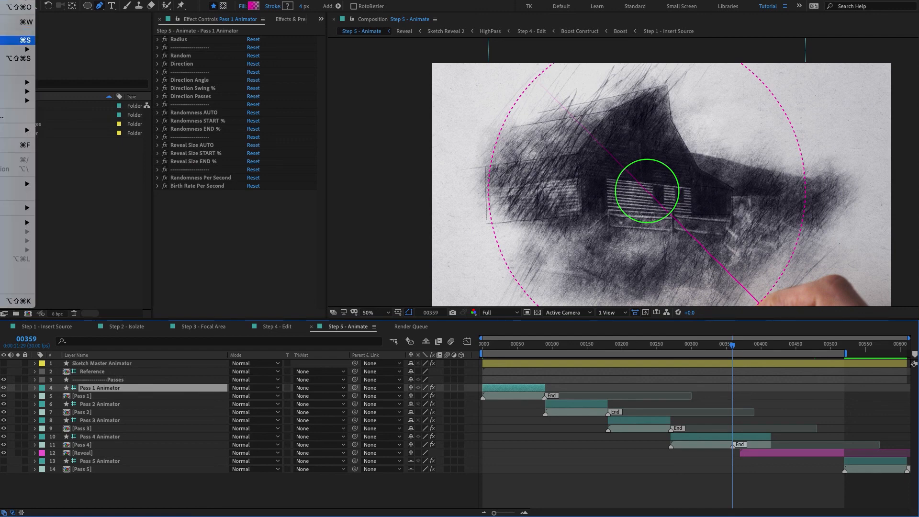
mouse_move(29, 101)
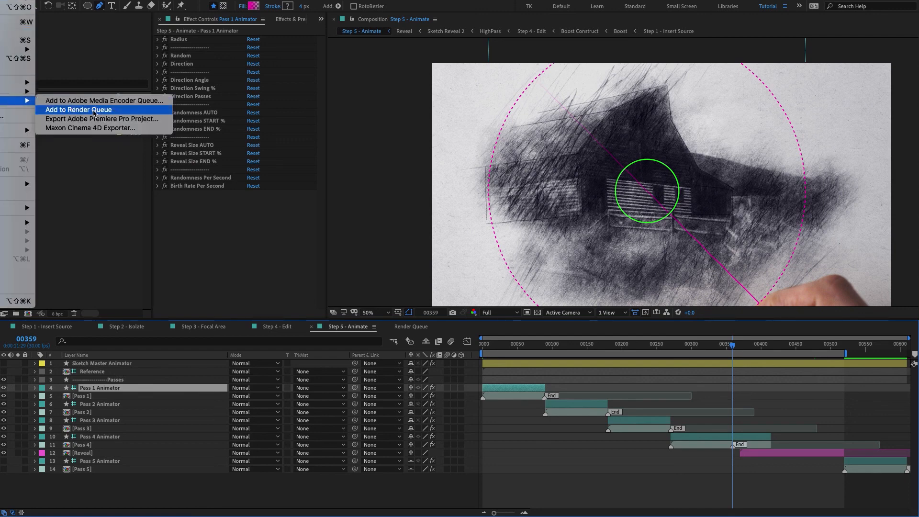
left_click(95, 110)
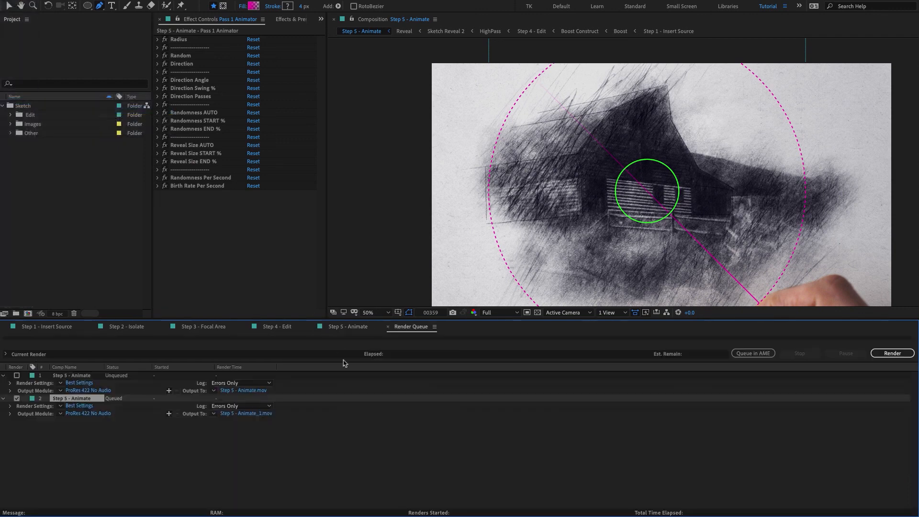
left_click(77, 376)
key("BackSpace")
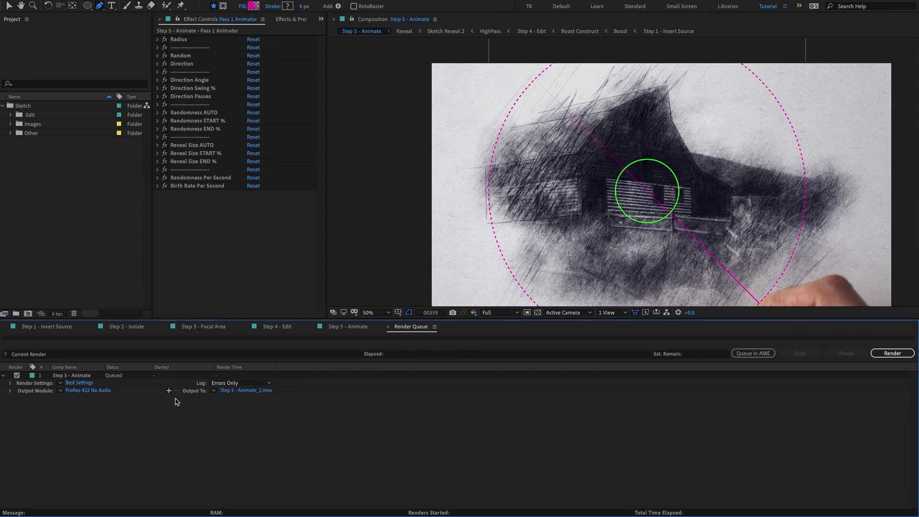
Step: Set the render item's output module to QuickTime format with the Animation video codec
left_click(95, 391)
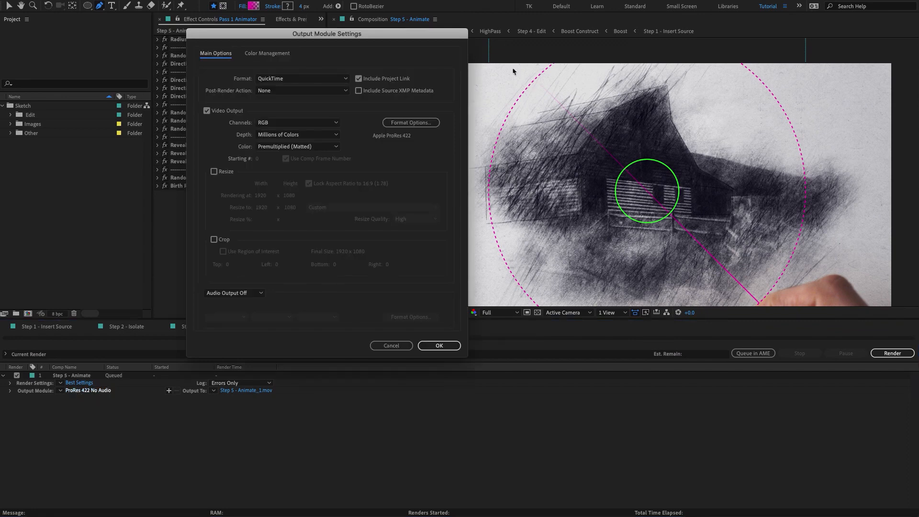
left_click(295, 82)
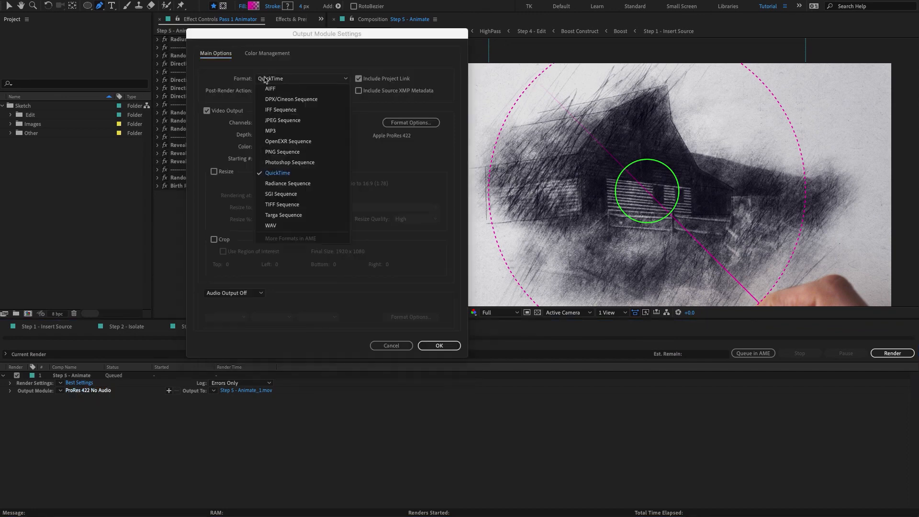
left_click(282, 173)
left_click(393, 124)
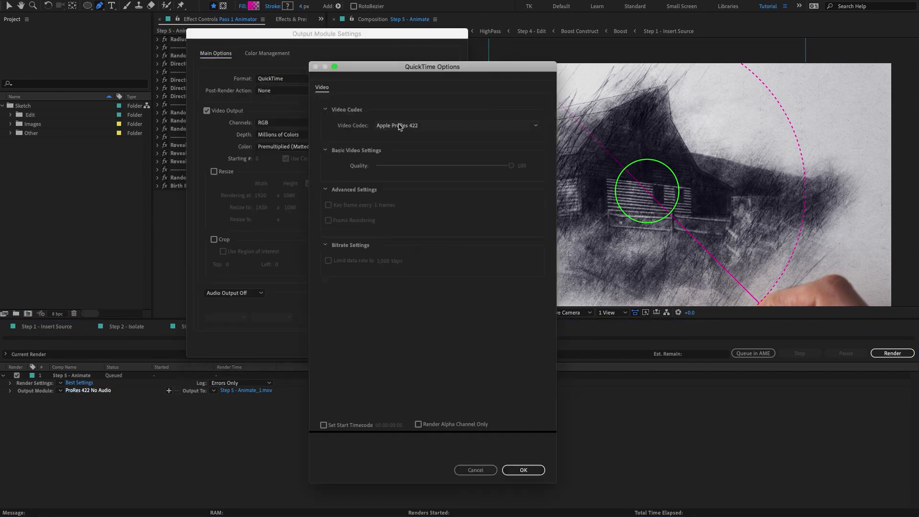
left_click(405, 127)
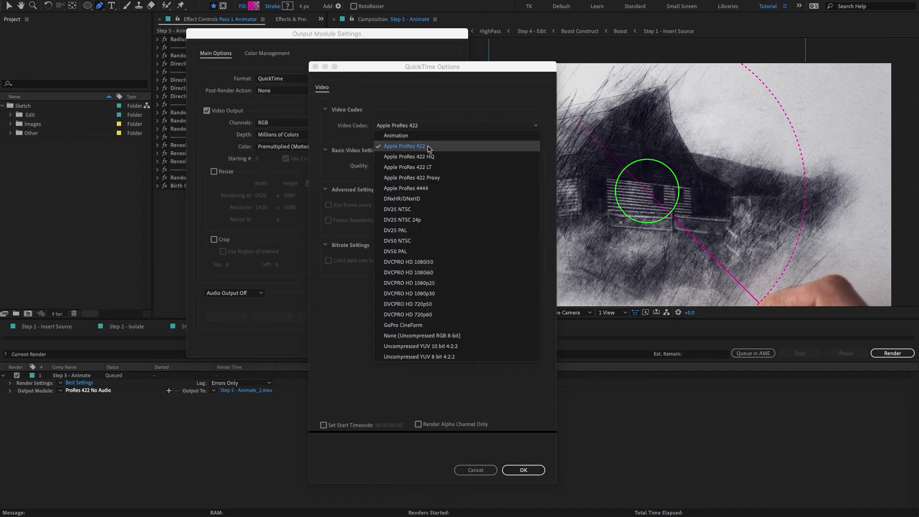
left_click(426, 135)
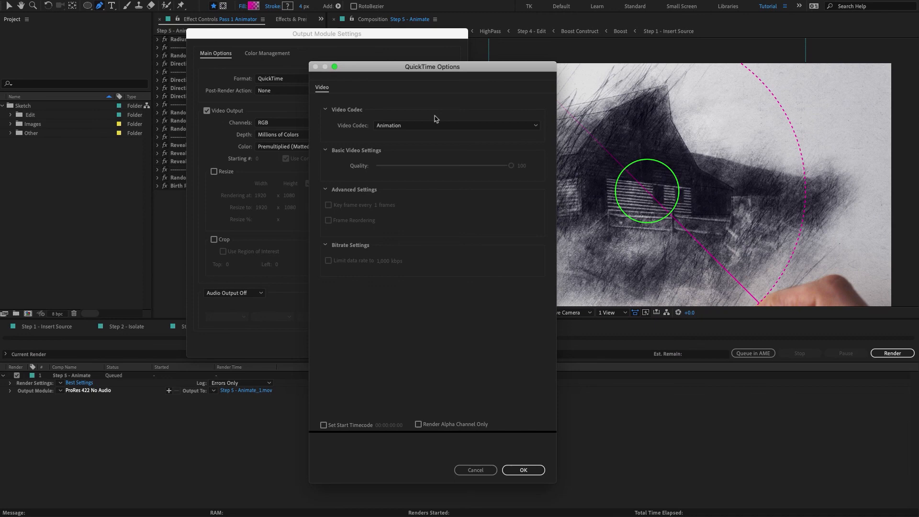
left_click(524, 470)
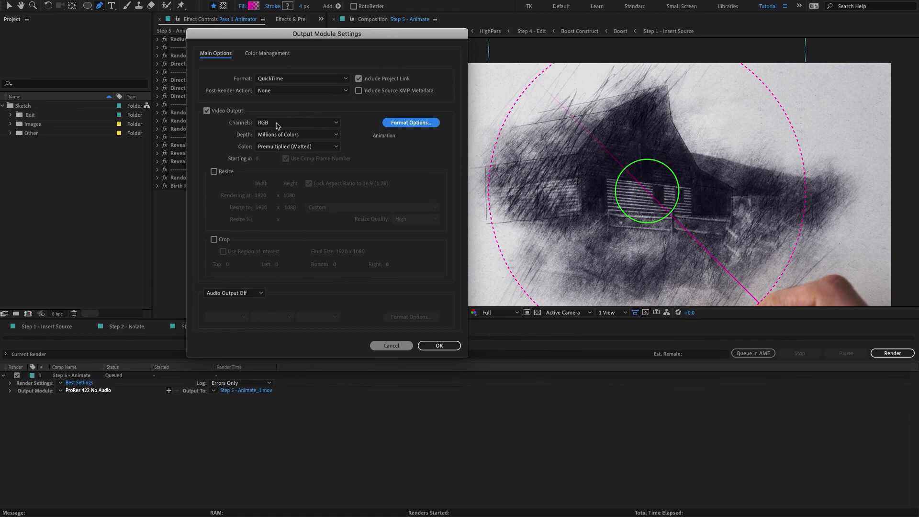
Step: Keep the video output channels as RGB and accept the output module settings
left_click(276, 124)
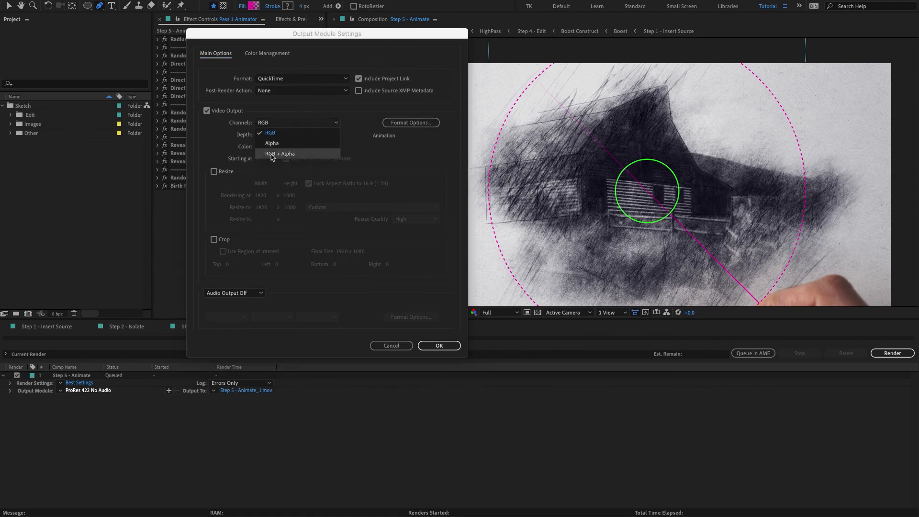
left_click(285, 134)
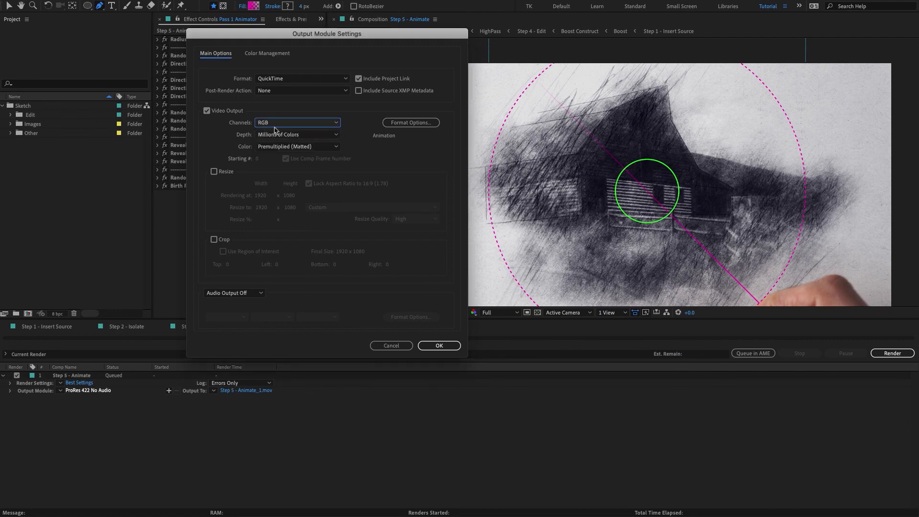
left_click(438, 345)
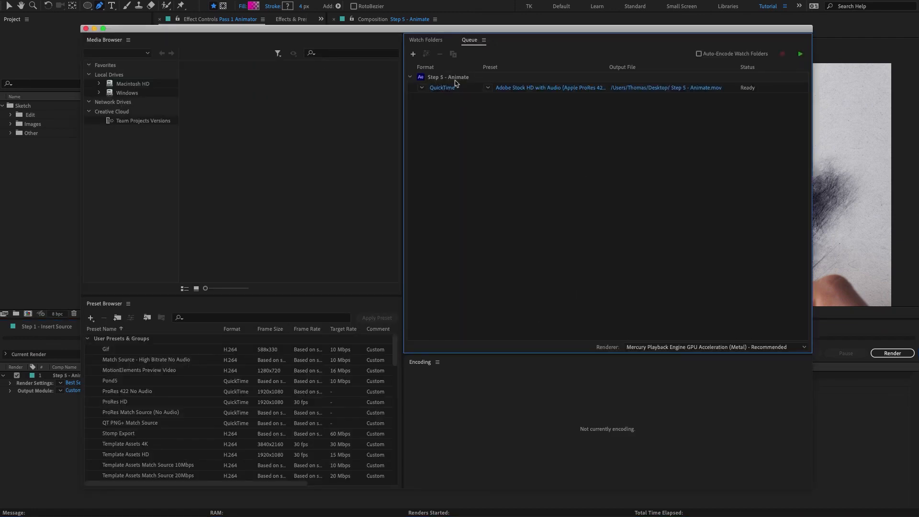
Step: In Adobe Media Encoder, set the Step 5 - Animate queue item to H.264, keeping the Match Source - High bitrate preset
left_click(423, 79)
left_click(422, 88)
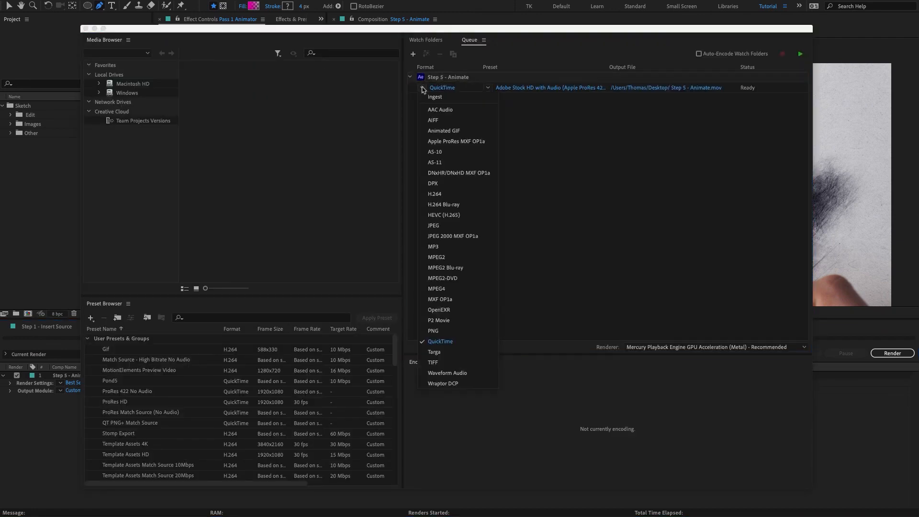
left_click(444, 198)
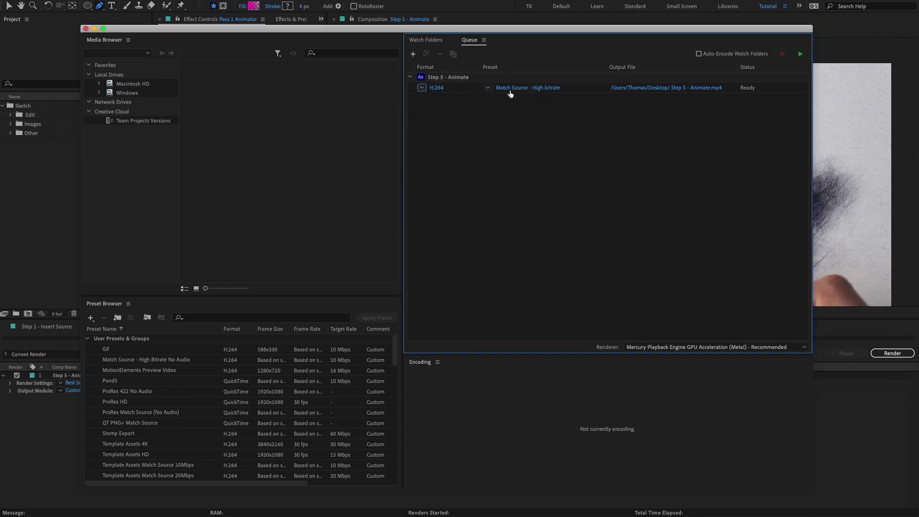
mouse_move(518, 94)
left_click(488, 88)
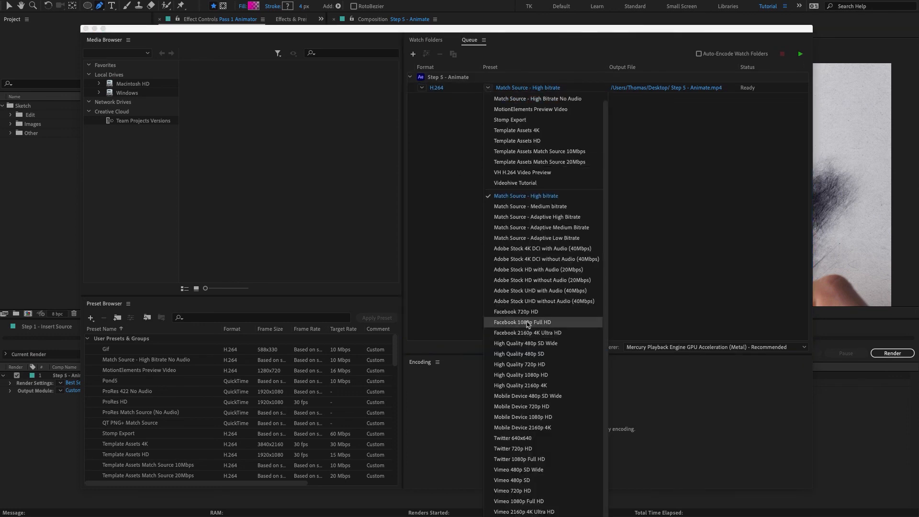
left_click(689, 145)
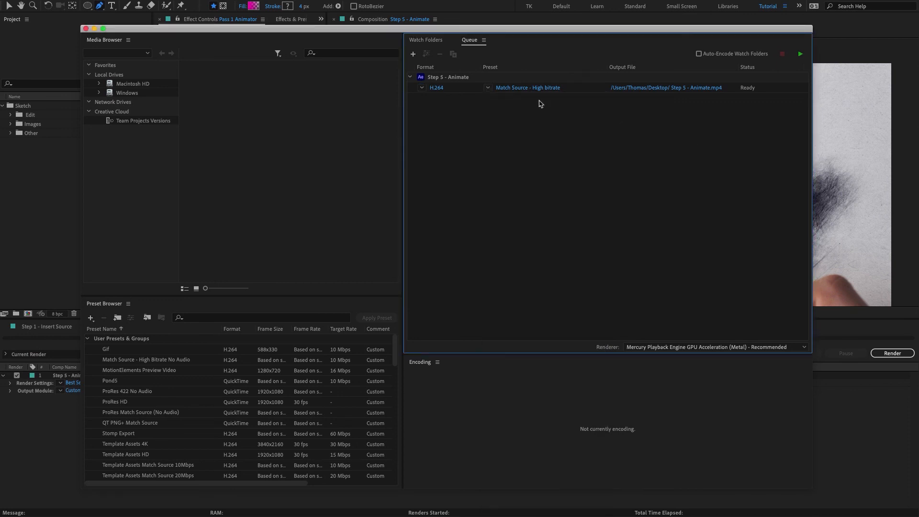